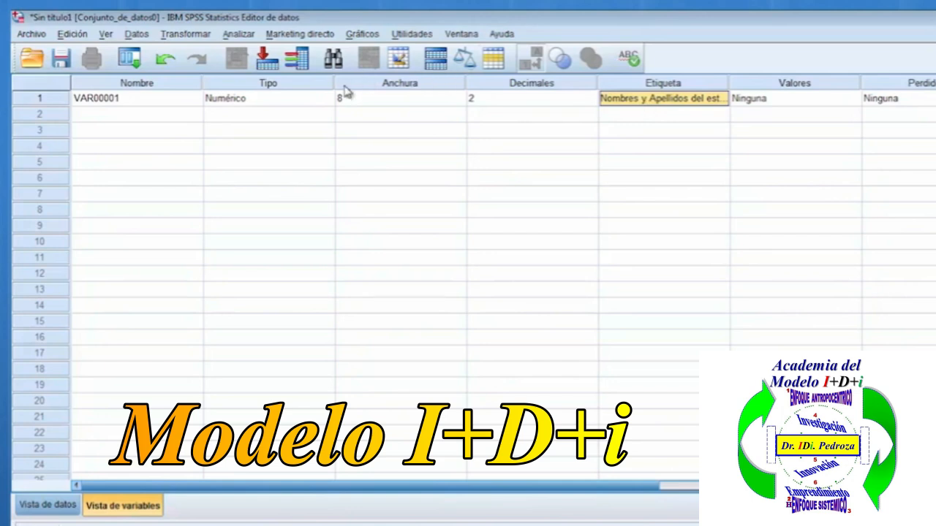
Set the first variable's type to Cadena with 80 characters.
click(231, 102)
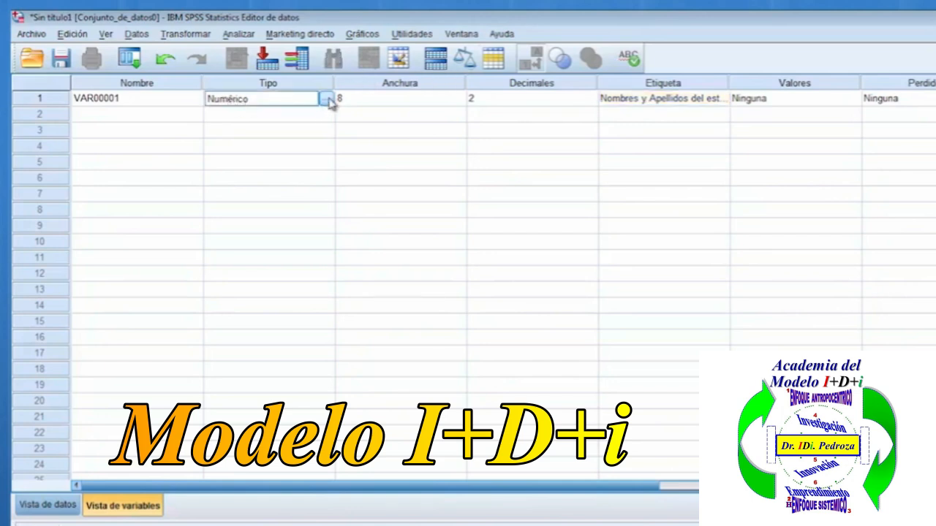
click(326, 98)
click(360, 298)
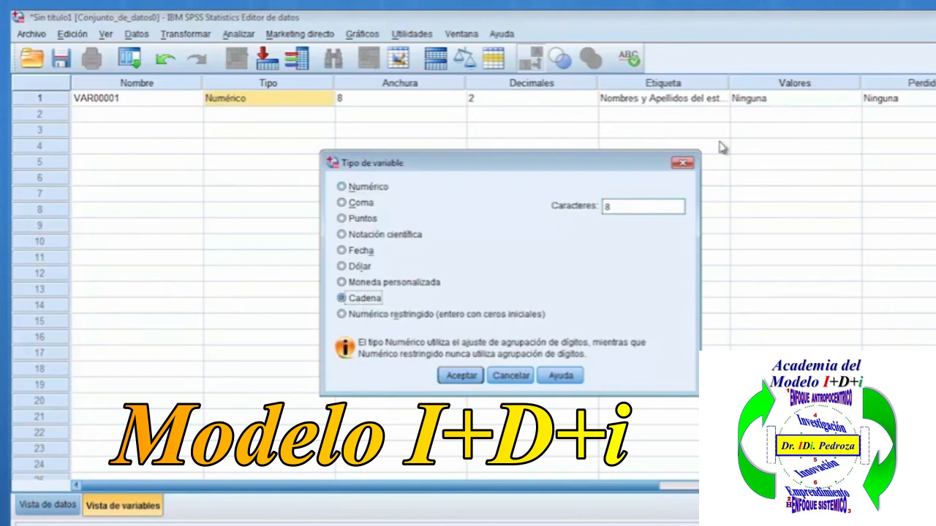
click(630, 203)
text(0)
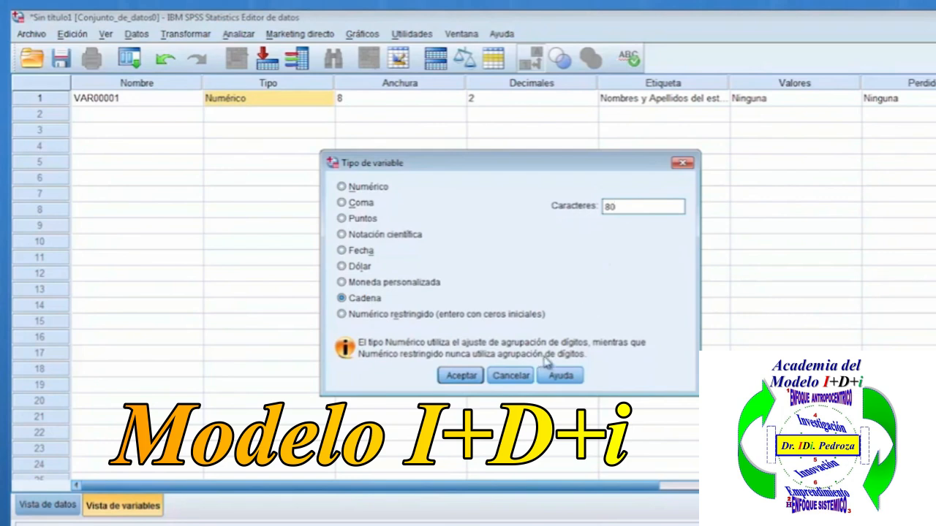
click(472, 377)
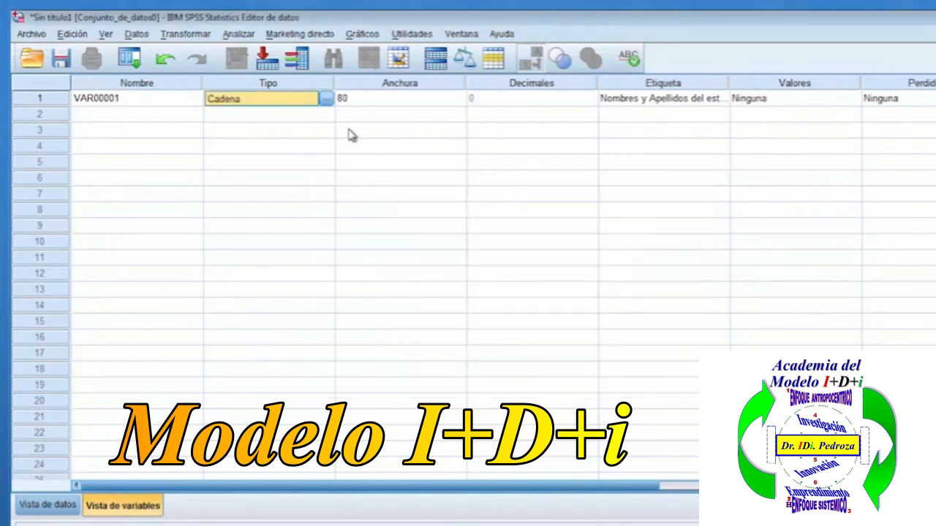
Rename the first variable, labelled as the student's names and surnames, to "Nombre".
click(653, 102)
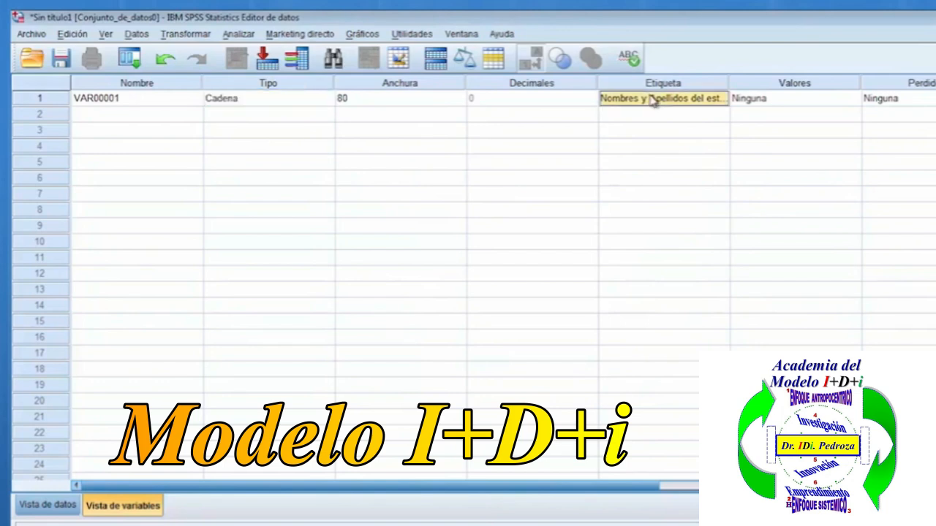
double_click(142, 98)
click(138, 84)
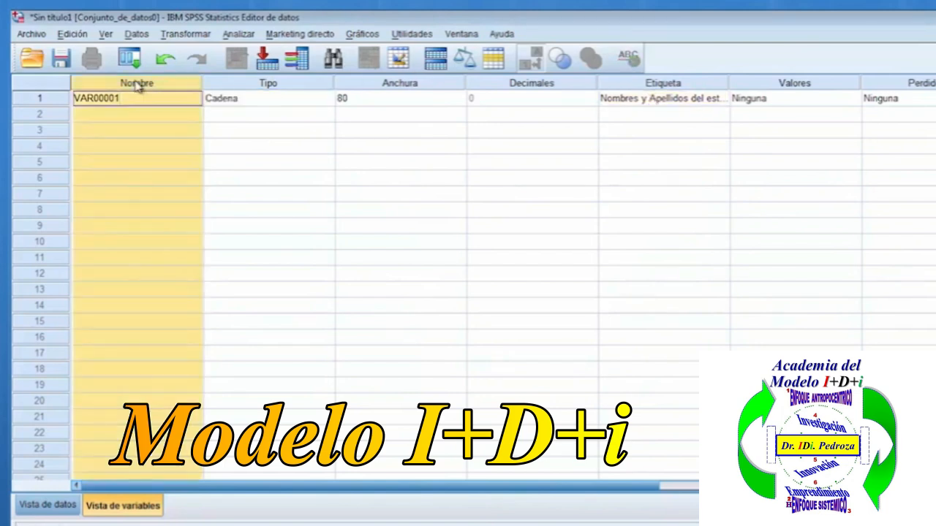
click(141, 100)
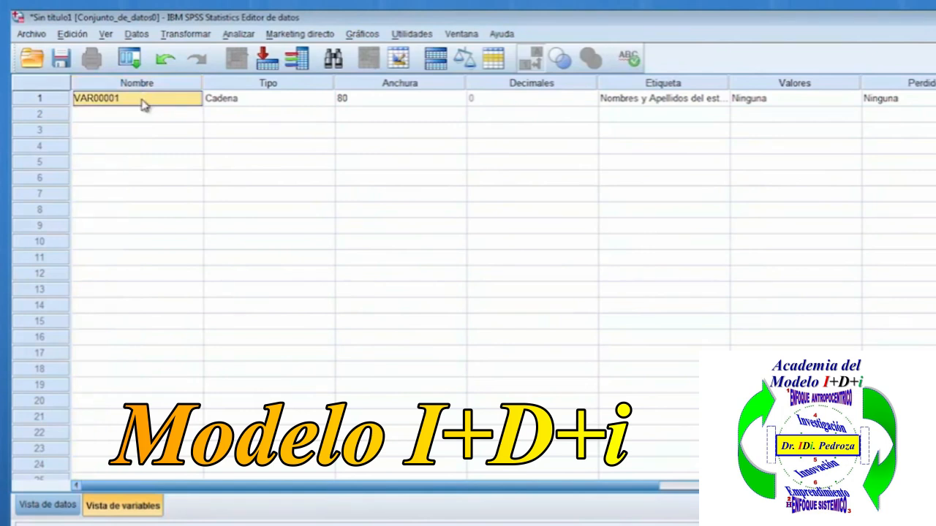
text(nOMBRE)
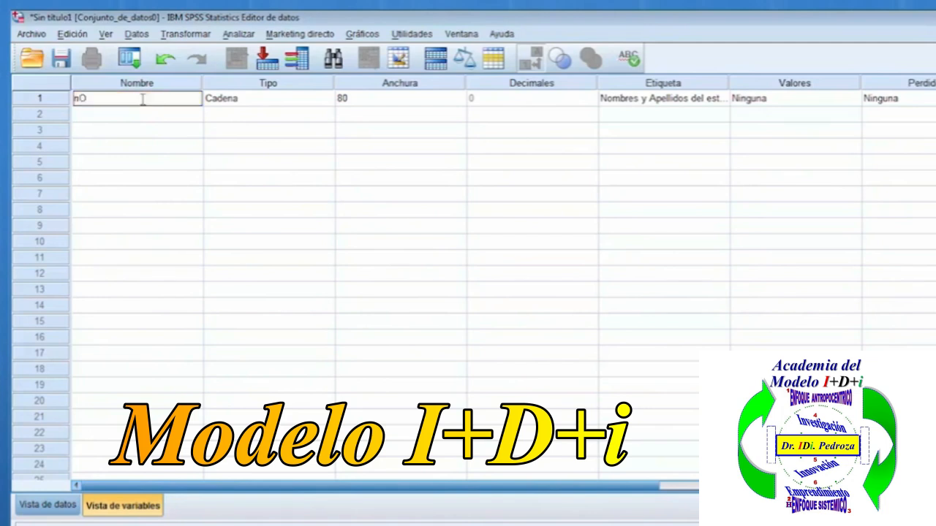
key(BackSpace)
key(BackSpace)
key(BackSpace)
key(BackSpace)
key(BackSpace)
key(BackSpace)
text(Nombre)
key(Return)
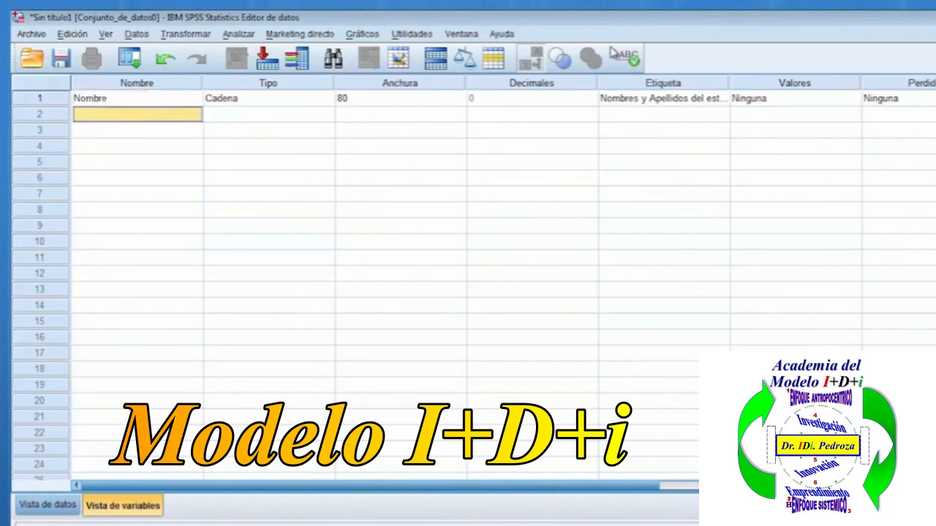
click(642, 104)
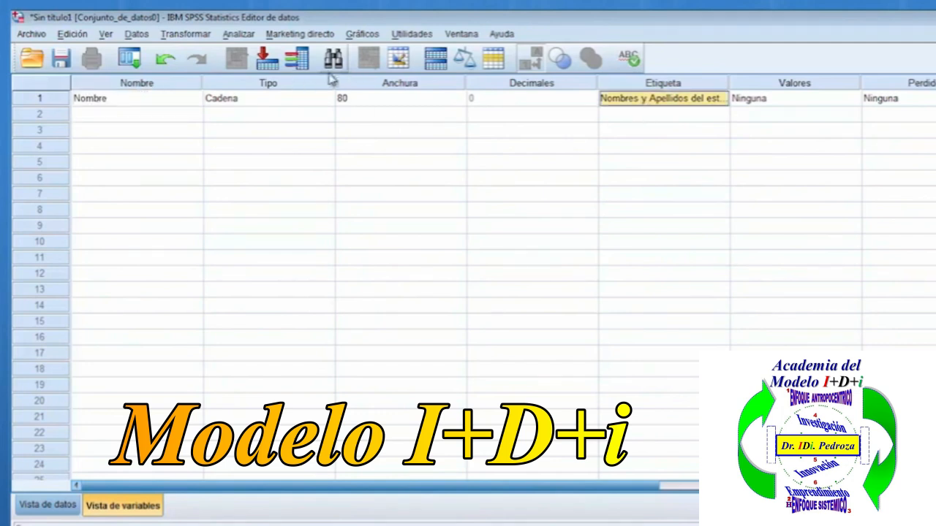
click(223, 106)
click(404, 98)
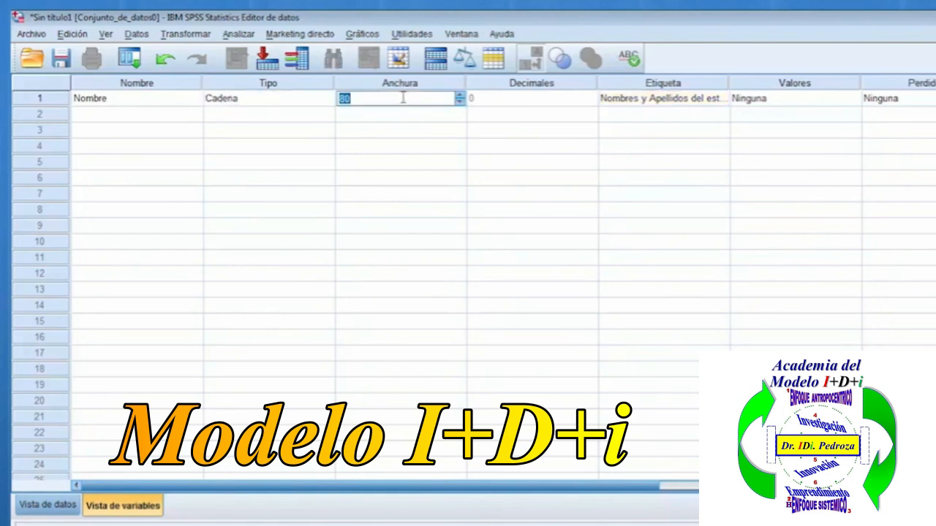
click(161, 102)
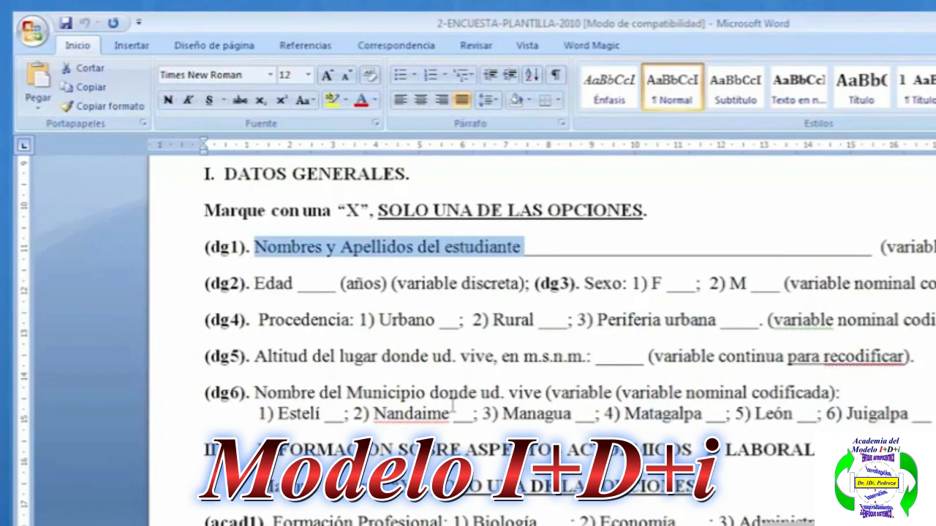
Copy "Procedencia" from question dg4 of the Word survey and paste it as the second variable's label in SPSS.
drag(259, 322, 350, 323)
key(ctrl+c)
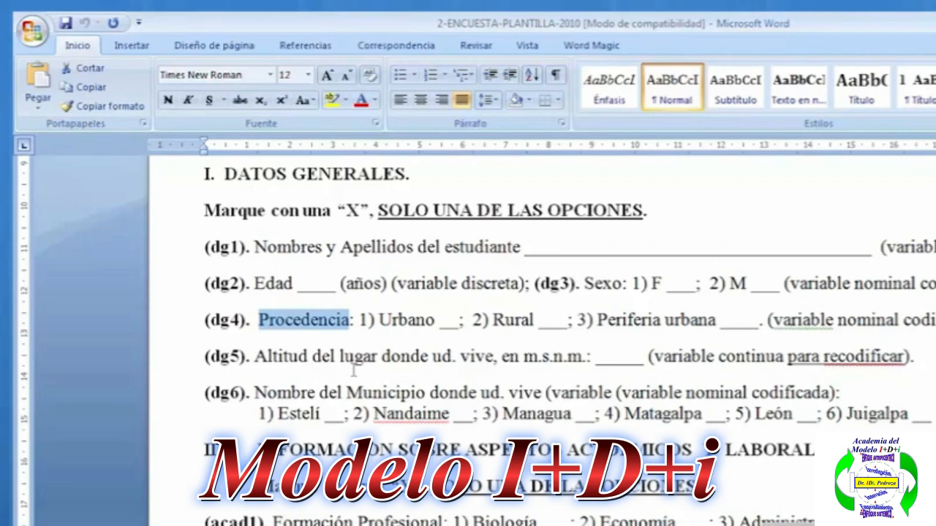
key(alt+Tab)
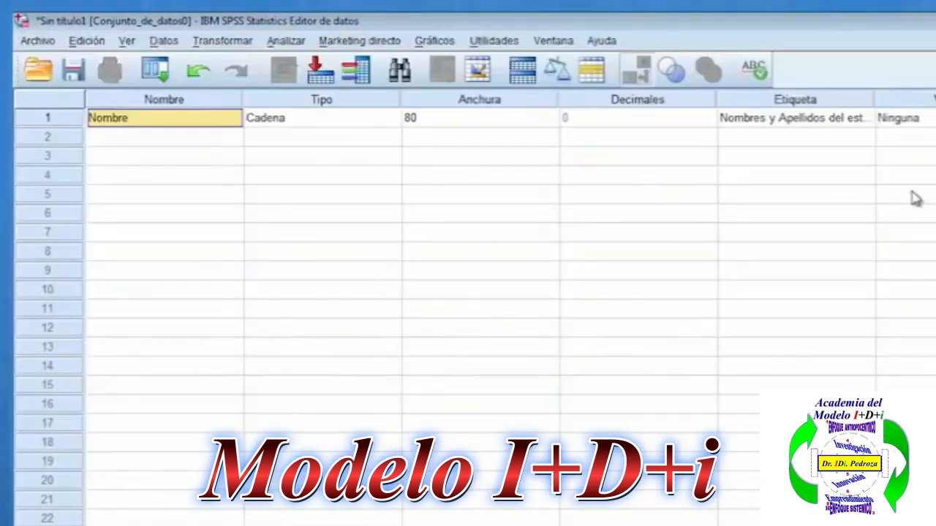
click(823, 100)
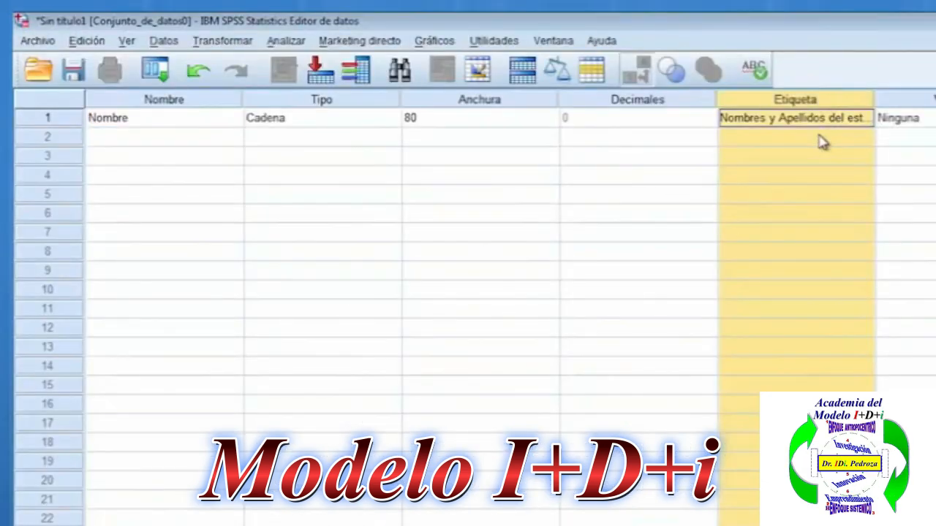
click(821, 140)
right_click(821, 140)
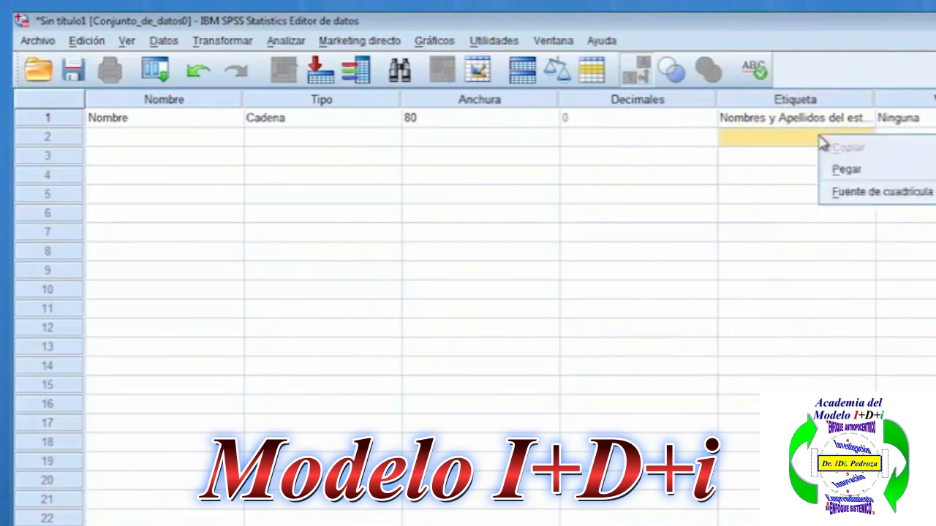
click(851, 171)
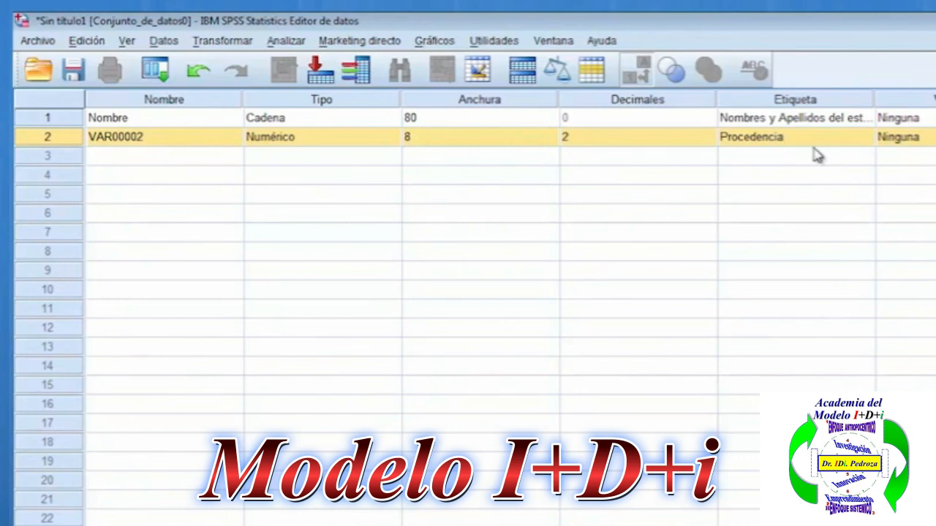
click(780, 145)
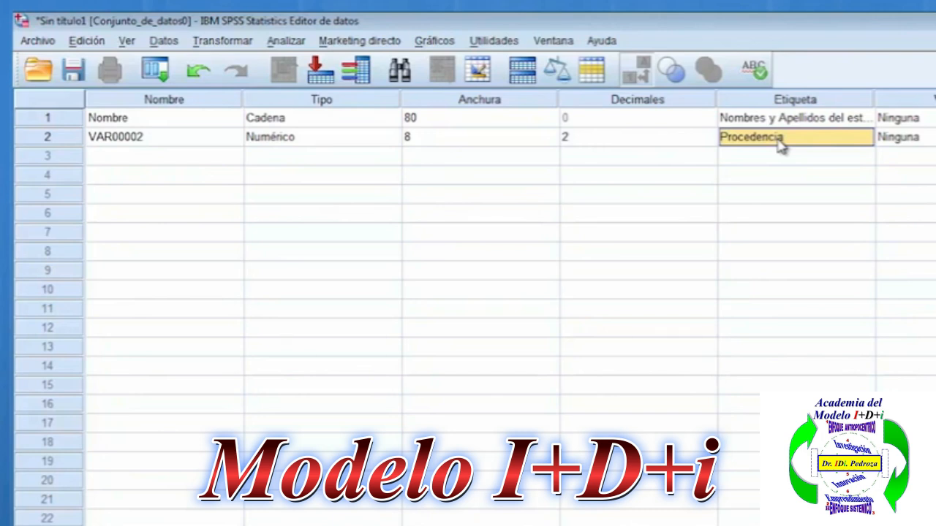
Define the second variable's numeric format with a width of 1 and 0 decimal places.
click(312, 140)
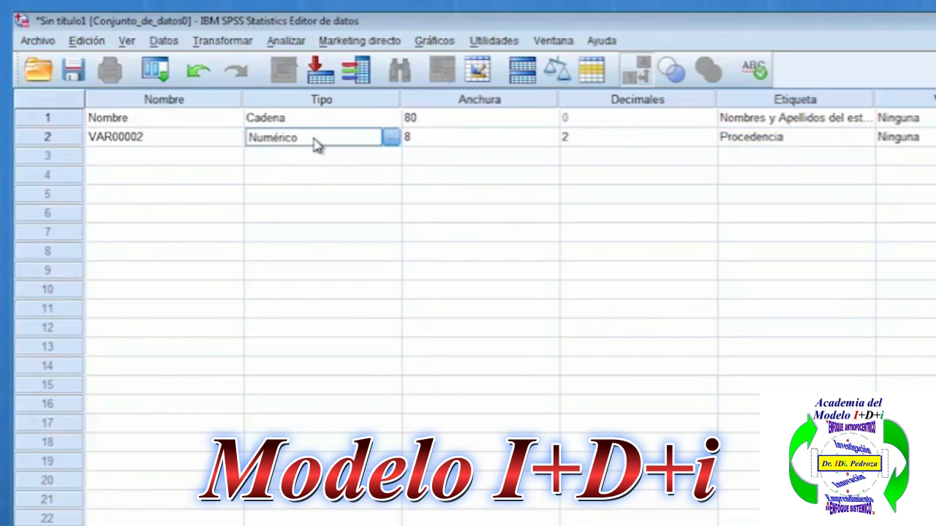
click(329, 103)
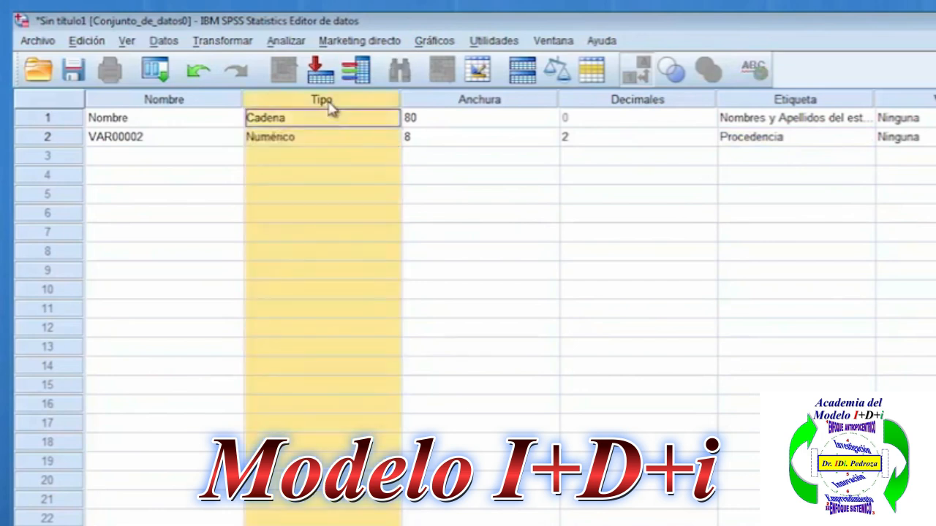
click(322, 144)
click(387, 140)
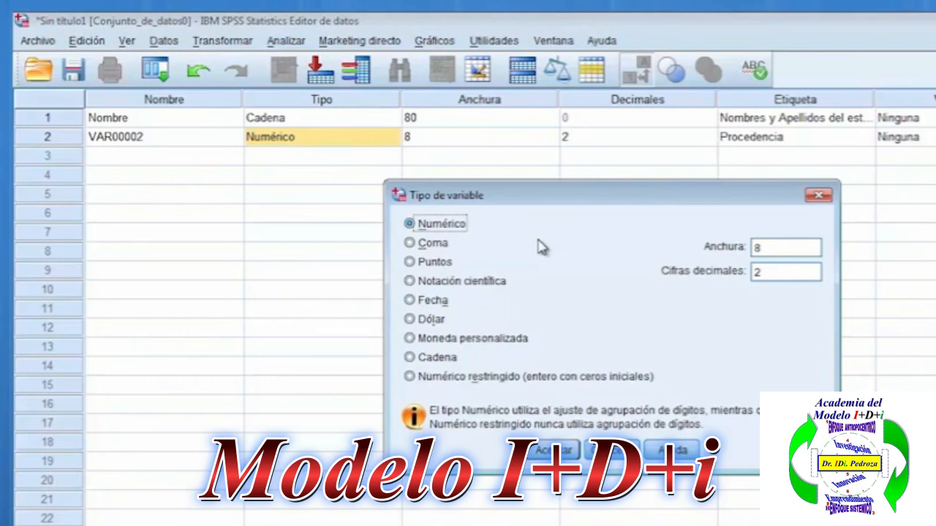
click(766, 246)
text(1)
double_click(760, 271)
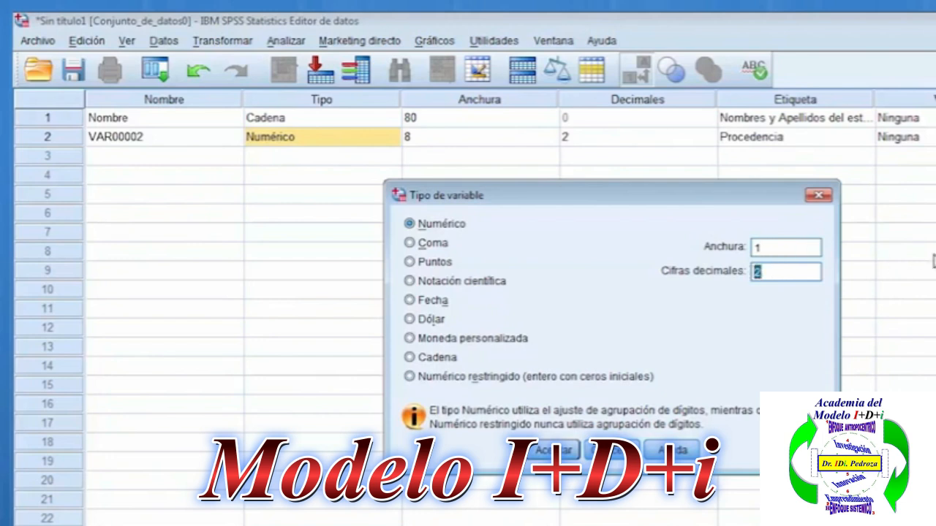
text(0)
double_click(758, 272)
click(542, 449)
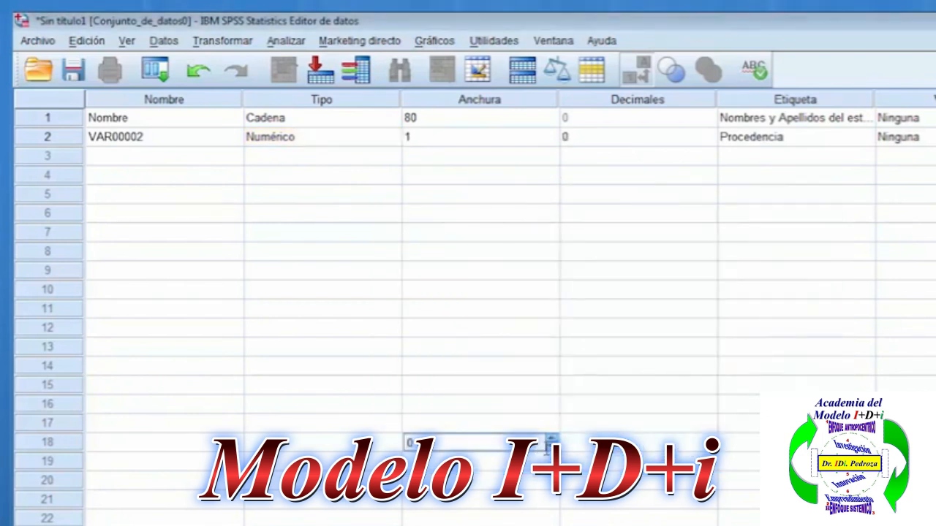
Rename the second variable to "Procedencia".
click(208, 137)
click(201, 102)
click(185, 144)
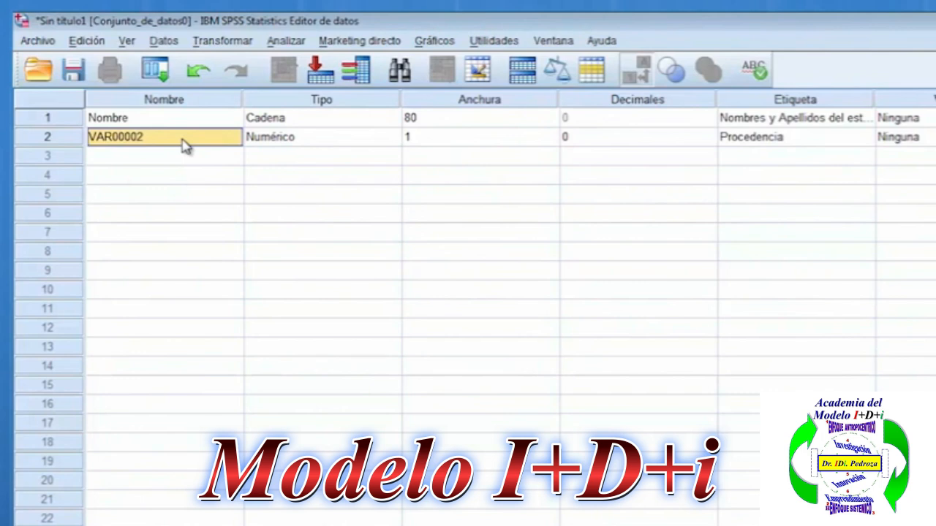
text(Procedencia)
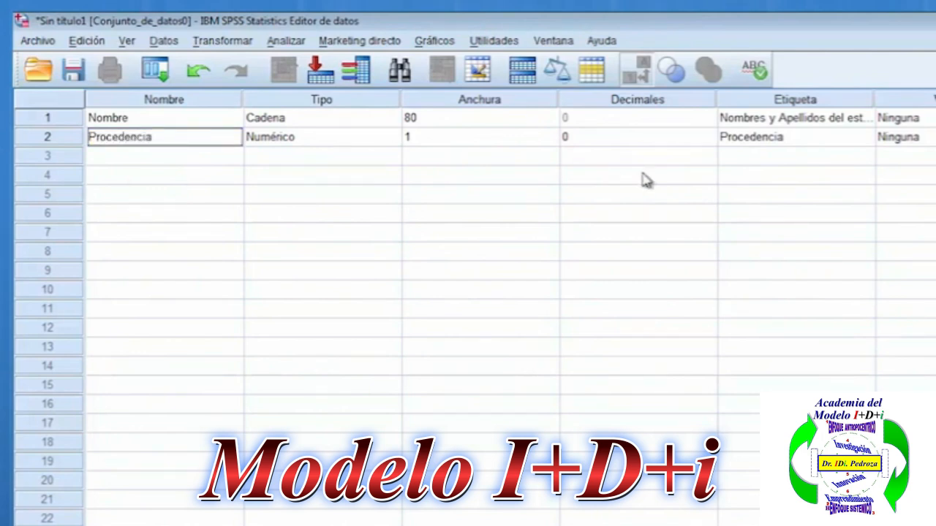
Extend the second variable's label to "Procedencia de estudiante".
click(791, 140)
click(793, 139)
click(794, 138)
text(de)
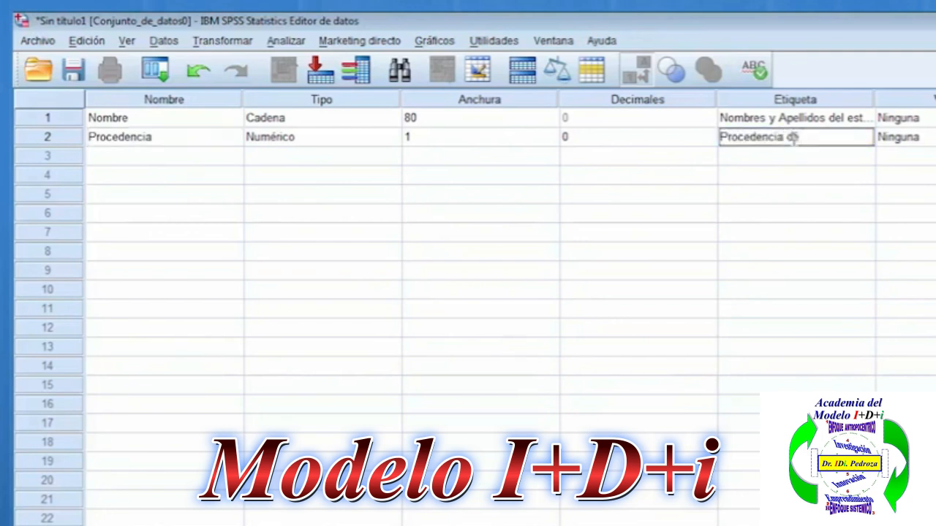
text( estu)
text(diante)
key(Return)
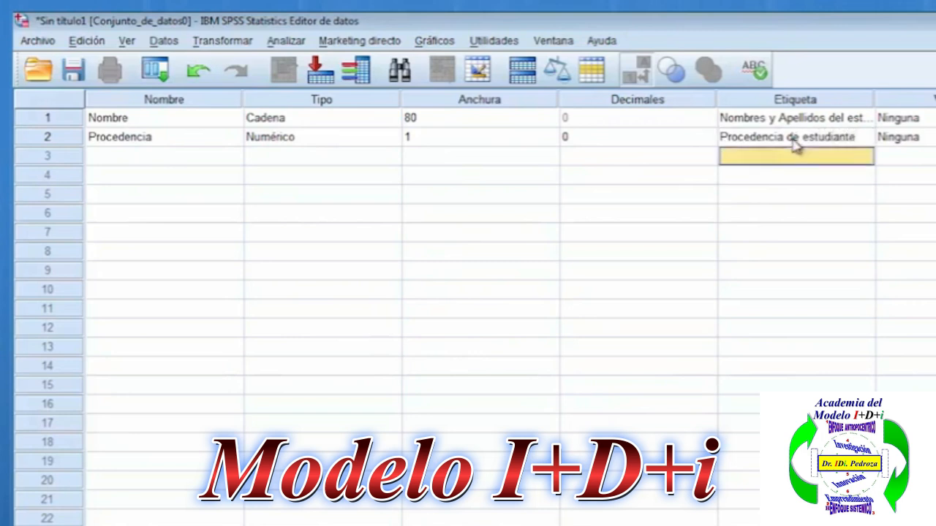
click(865, 106)
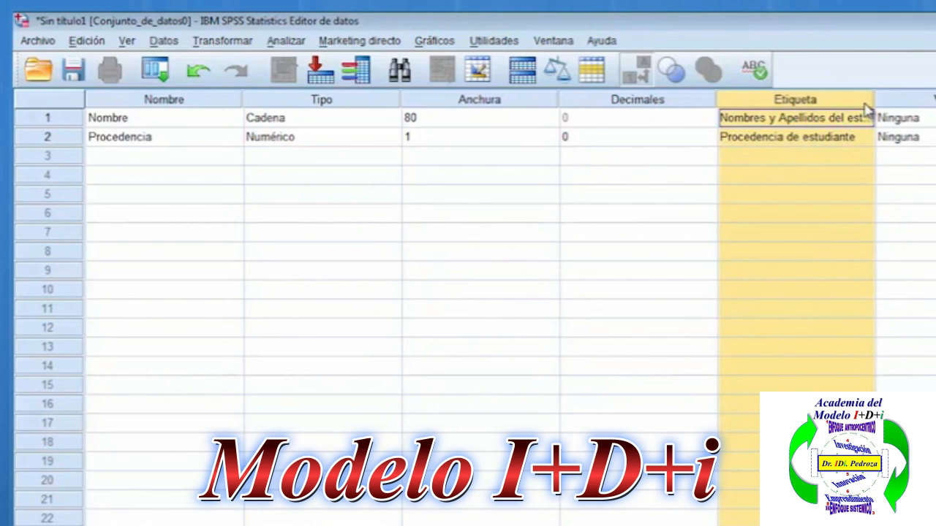
click(826, 147)
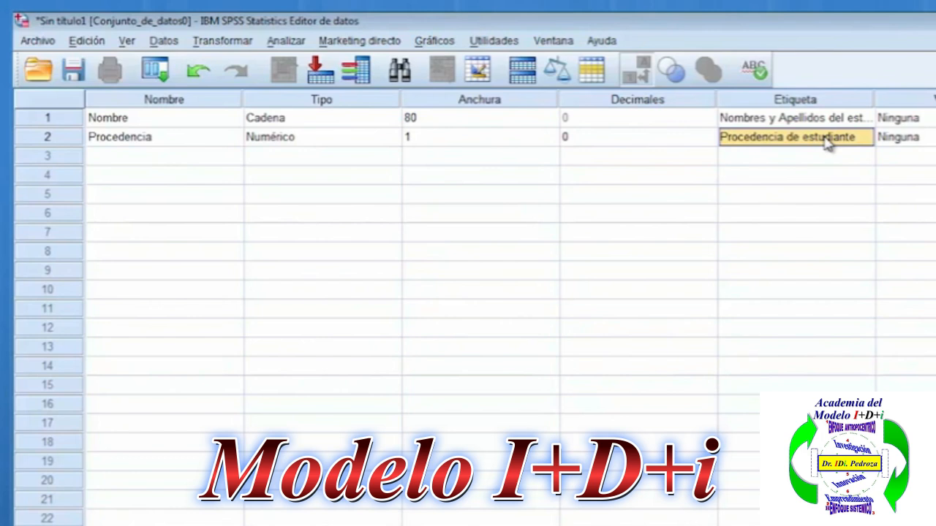
click(778, 101)
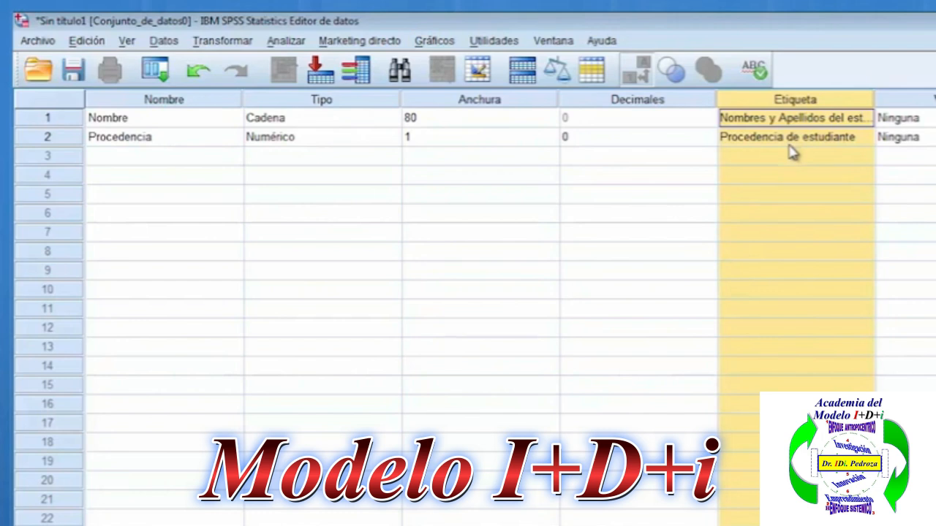
click(156, 140)
click(179, 176)
click(170, 140)
click(162, 178)
click(160, 144)
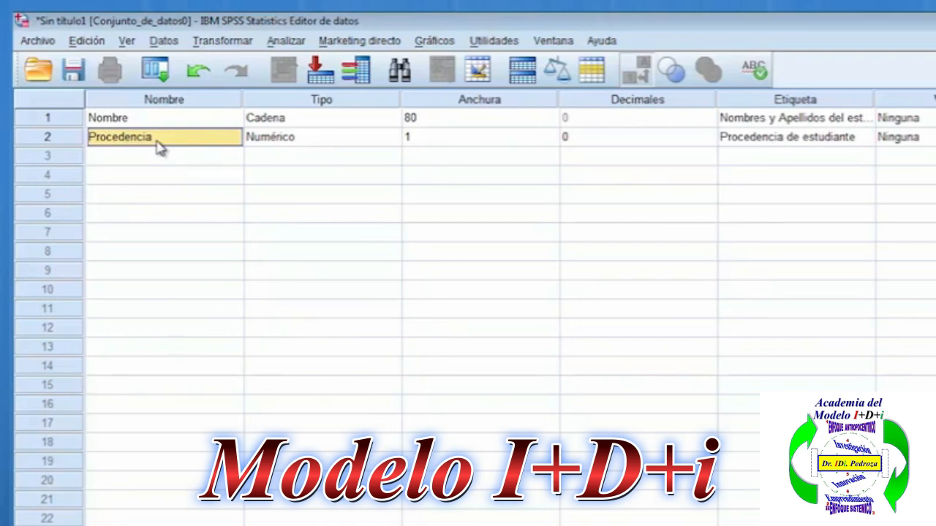
click(159, 101)
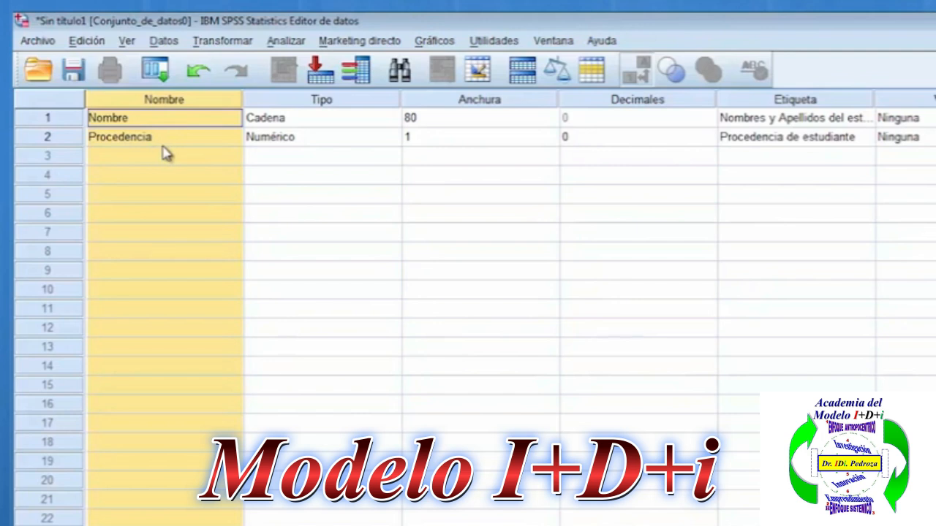
Correct the first variable's label to "Nombres y apellidos del estudiante", with a lowercase "a" in "apellidos".
click(791, 141)
double_click(786, 120)
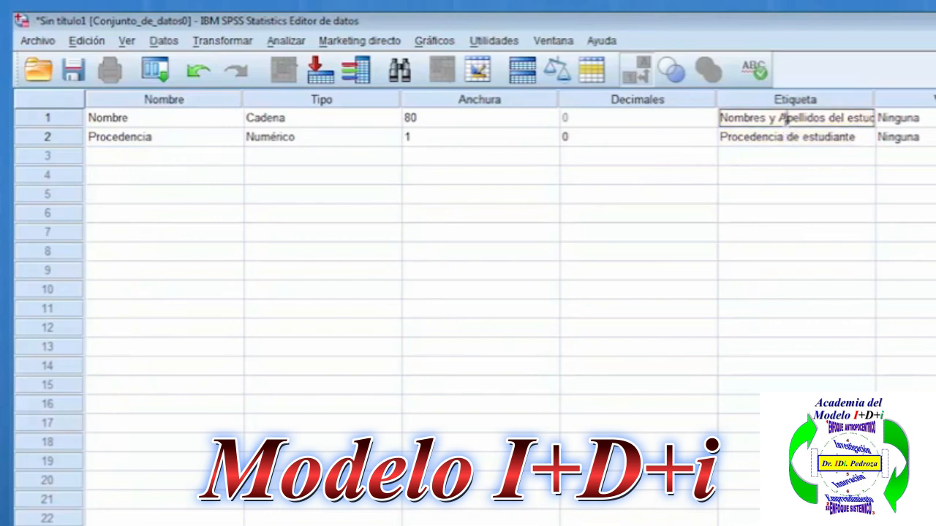
key(BackSpace)
text(a)
key(Return)
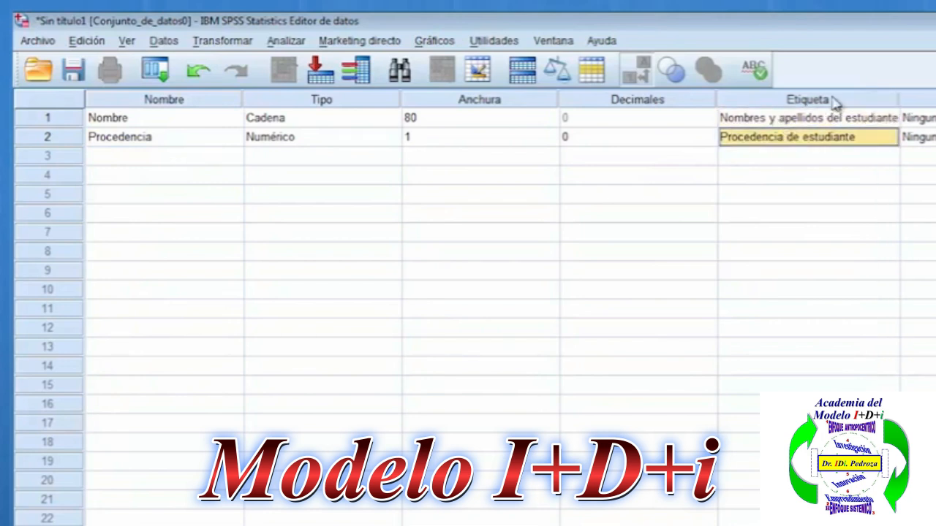
click(838, 101)
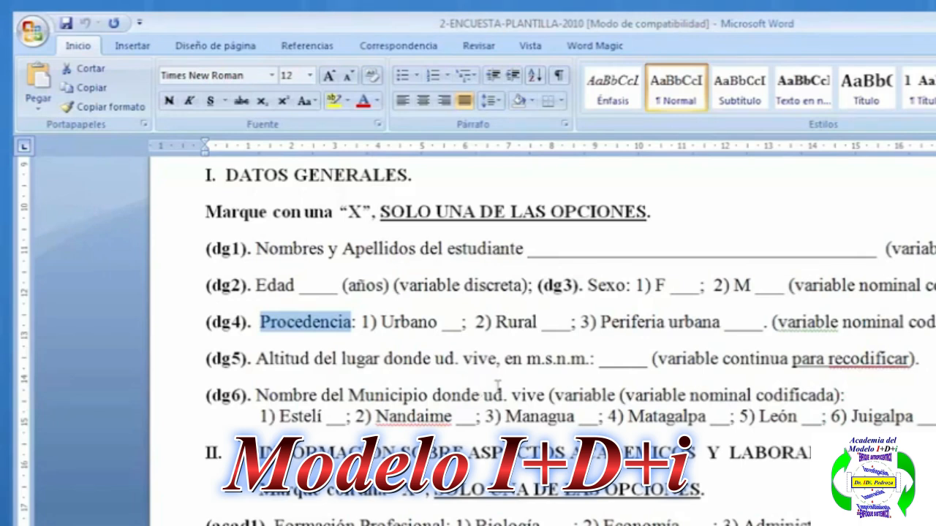
Copy the acad5 question "Cómo valora Ud. su dominio del software Estadístico SPSS antes de este curso?" from the survey template.
scroll(498, 387, down, 9)
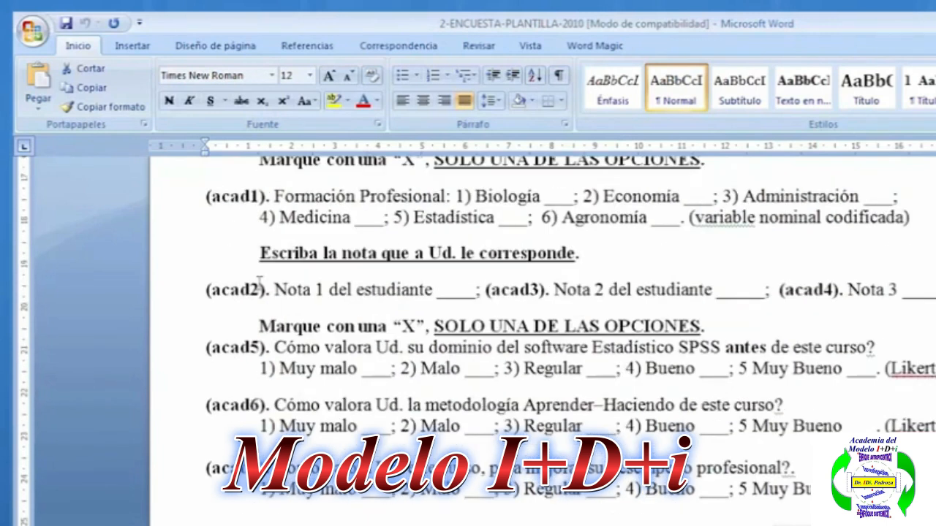
click(277, 346)
drag(277, 346, 887, 354)
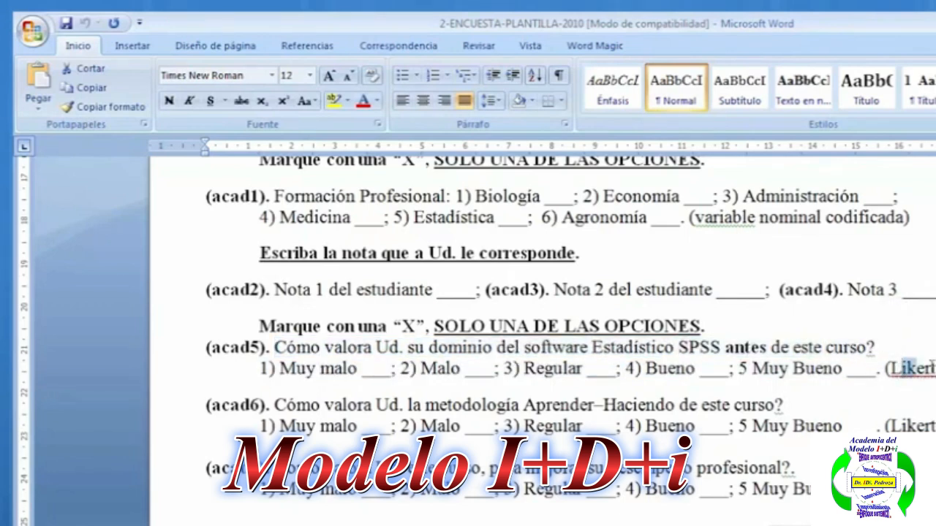
click(895, 368)
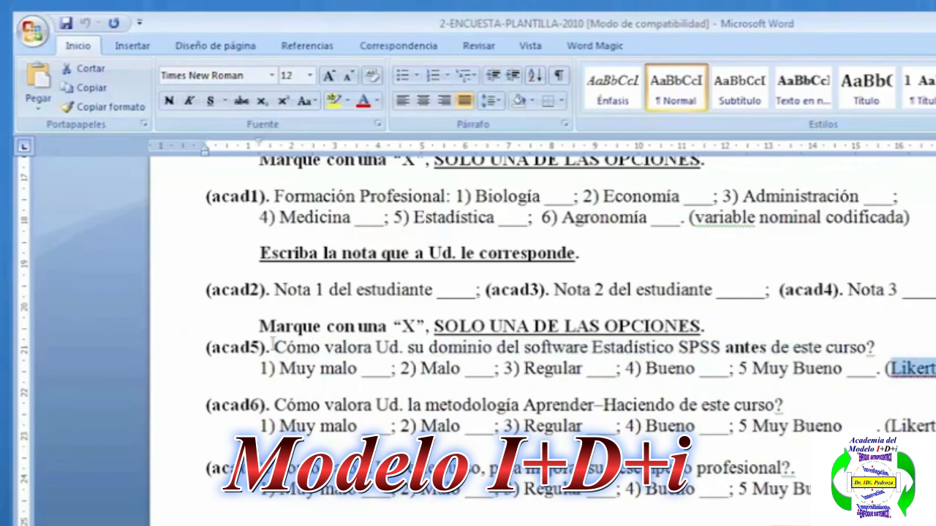
drag(275, 348, 889, 350)
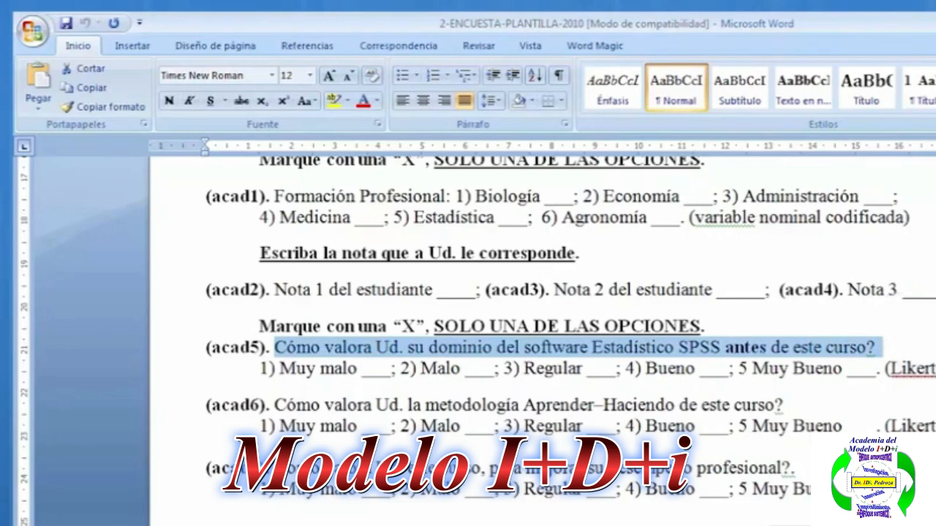
Switch to SPSS and paste the copied acad5 question as the third variable's label.
key(alt+Tab)
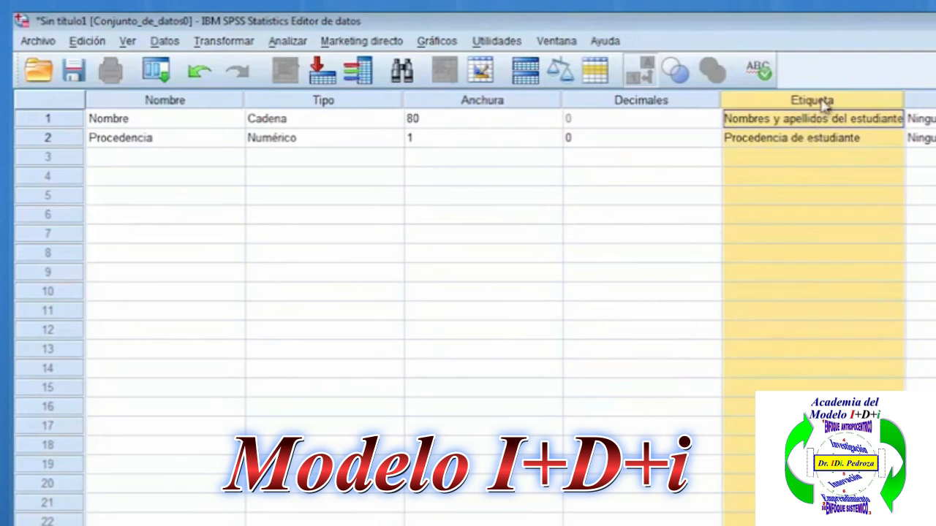
click(829, 162)
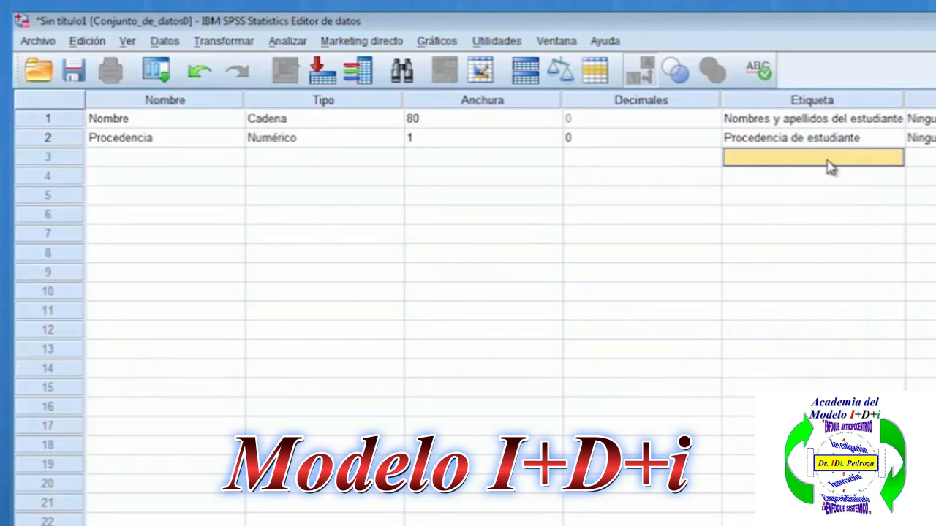
right_click(829, 165)
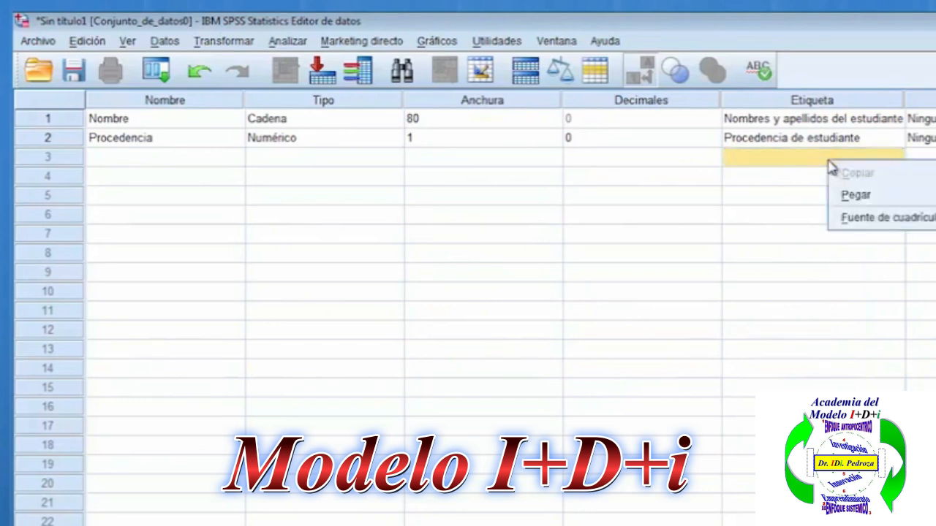
click(852, 196)
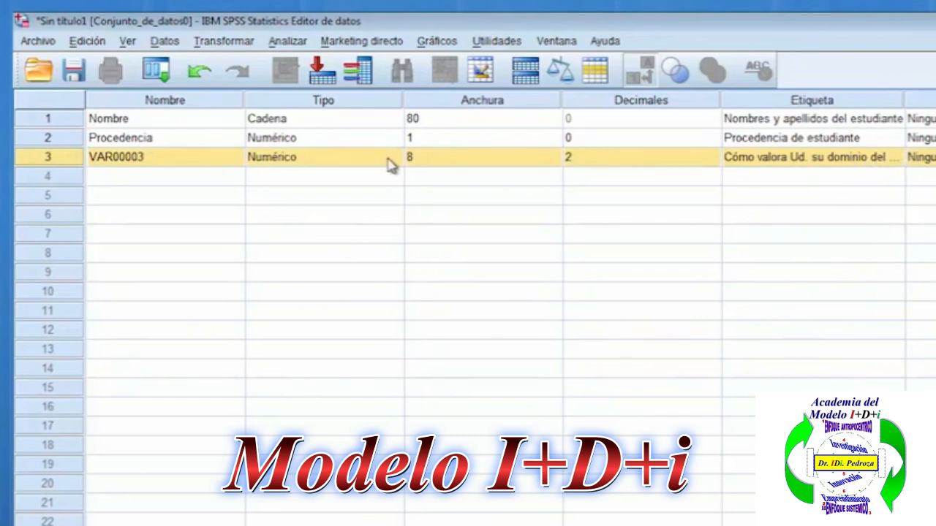
Define the third variable's numeric format with a width of 1 and 0 decimal places.
click(356, 162)
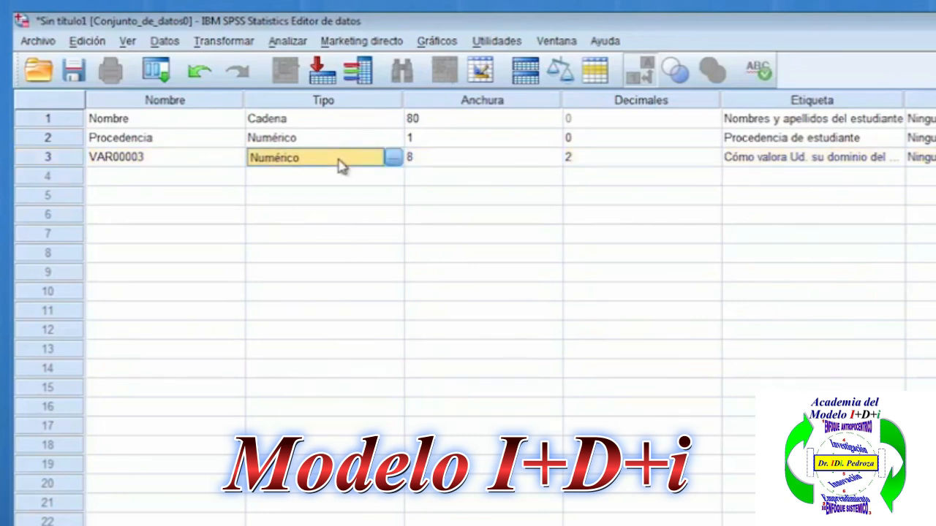
click(394, 159)
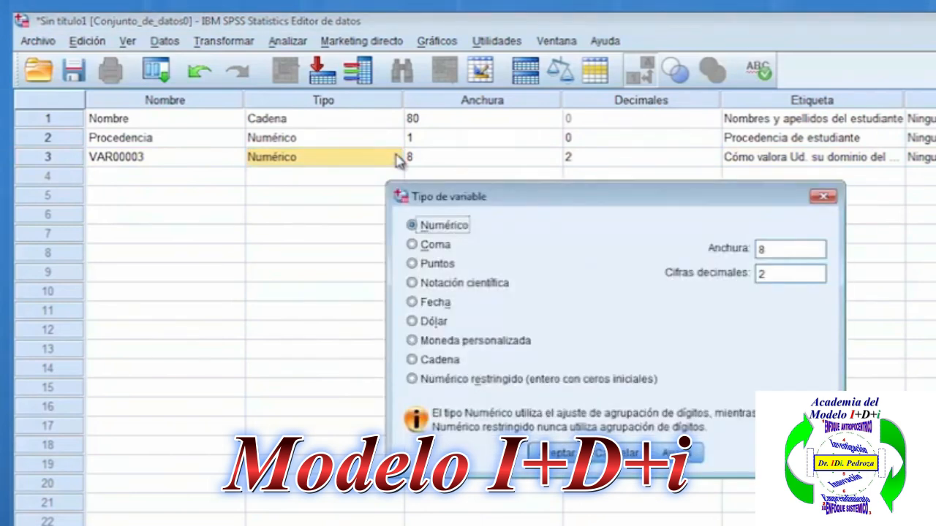
double_click(761, 249)
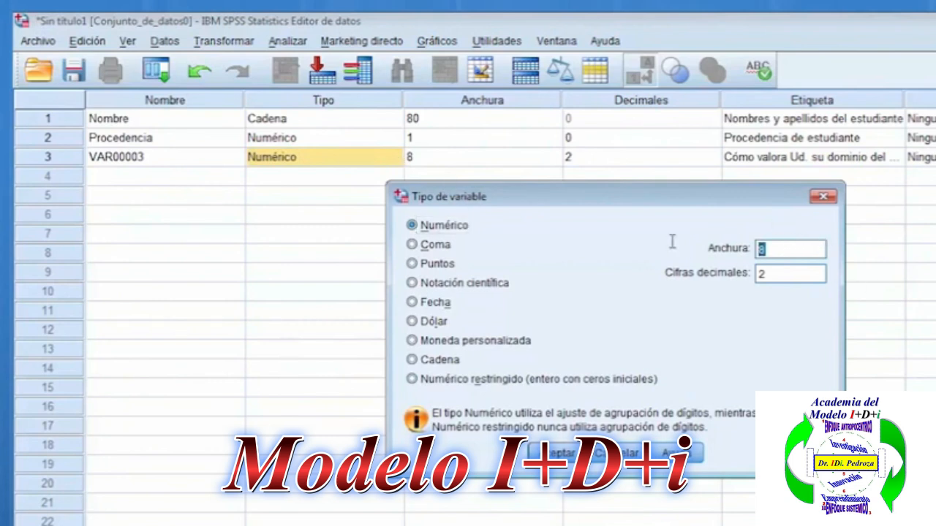
text(1)
double_click(763, 272)
text(0)
click(777, 248)
click(762, 274)
click(804, 252)
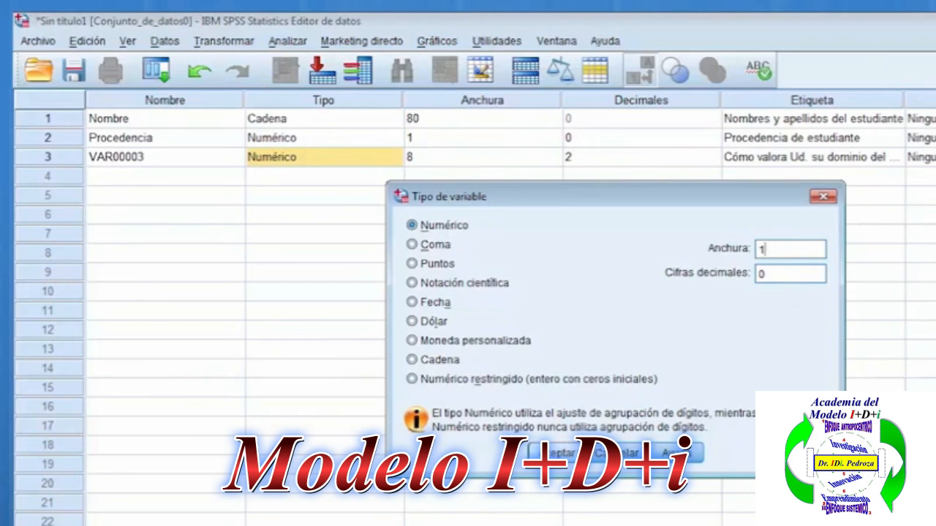
click(574, 454)
click(790, 163)
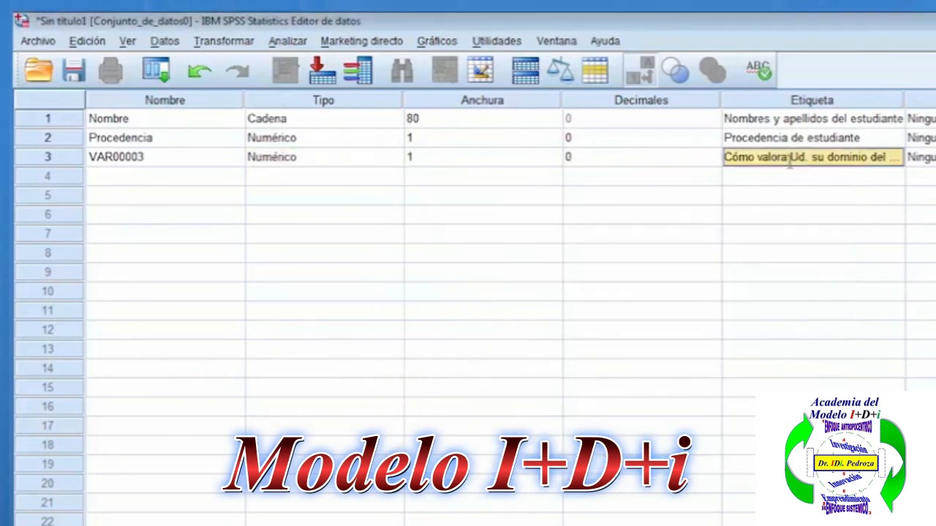
click(813, 102)
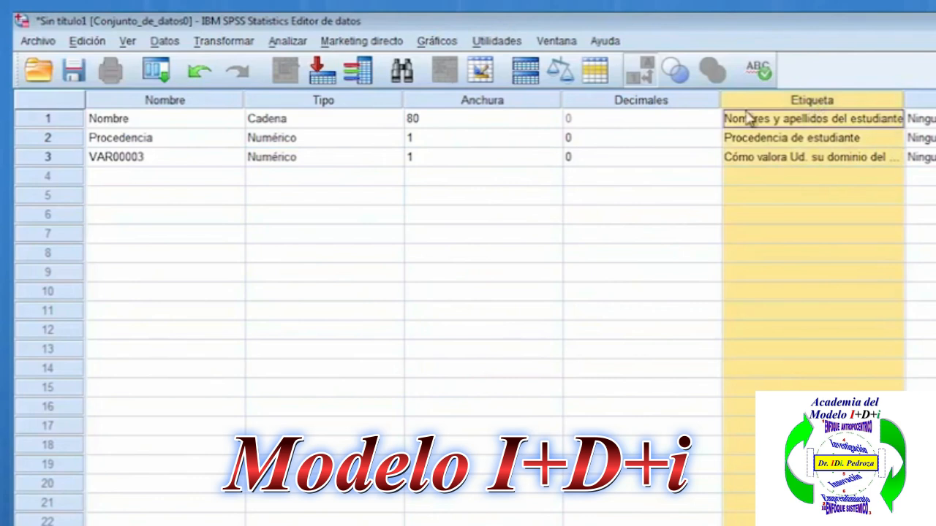
double_click(197, 159)
key(BackSpace)
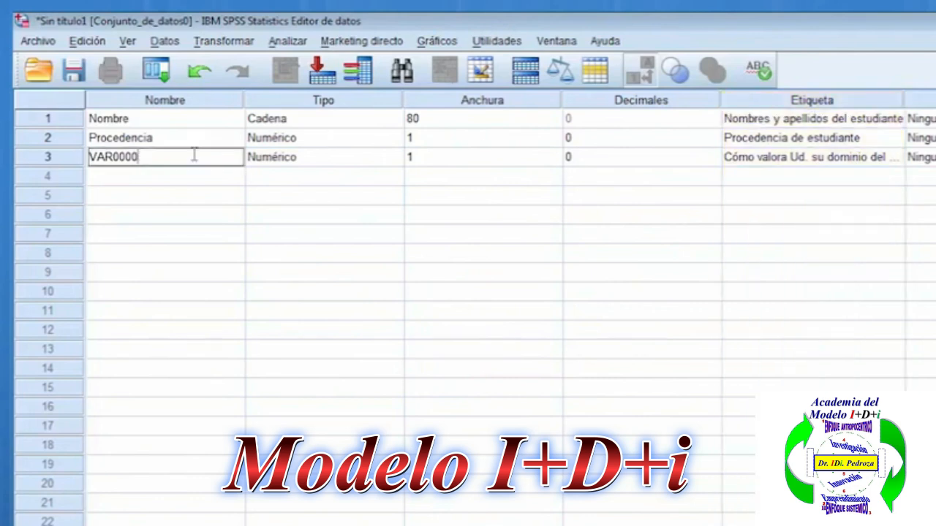
key(BackSpace)
key(BackSpace)
key(BackSpace)
key(BackSpace)
key(BackSpace)
key(BackSpace)
key(BackSpace)
click(182, 102)
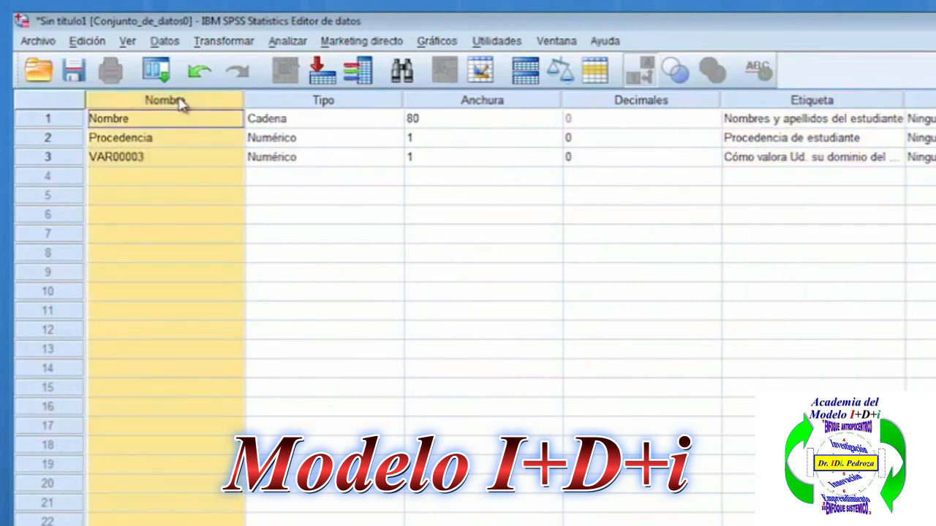
Rename the third variable to "VarLikert1".
click(160, 166)
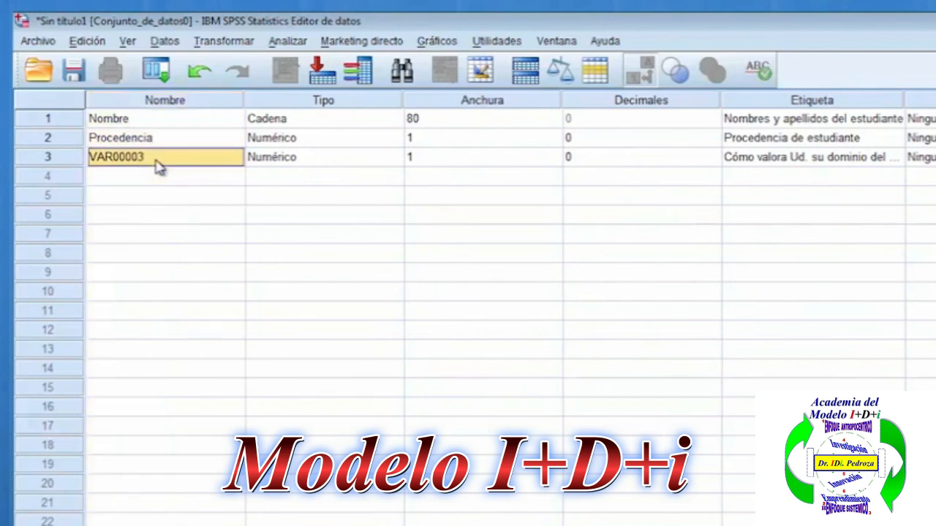
text(VarLik)
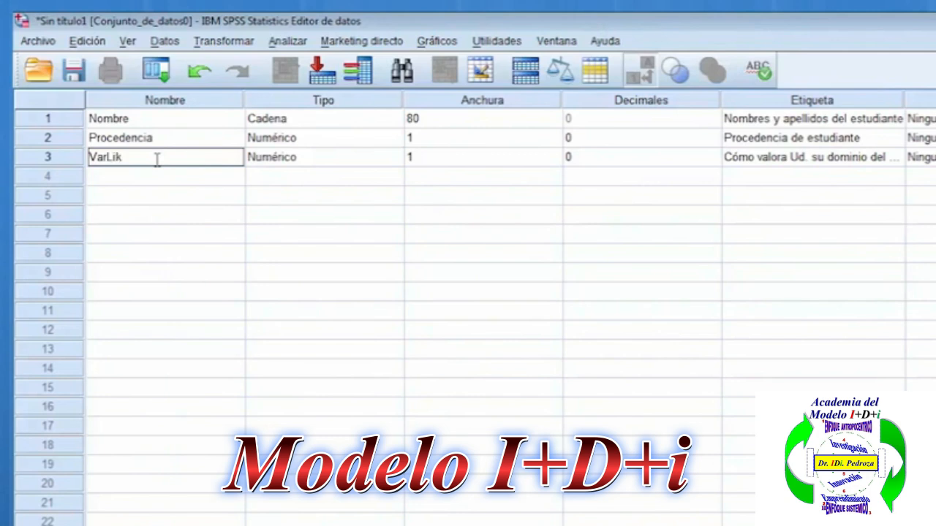
text(ert1)
key(Return)
click(154, 159)
click(38, 161)
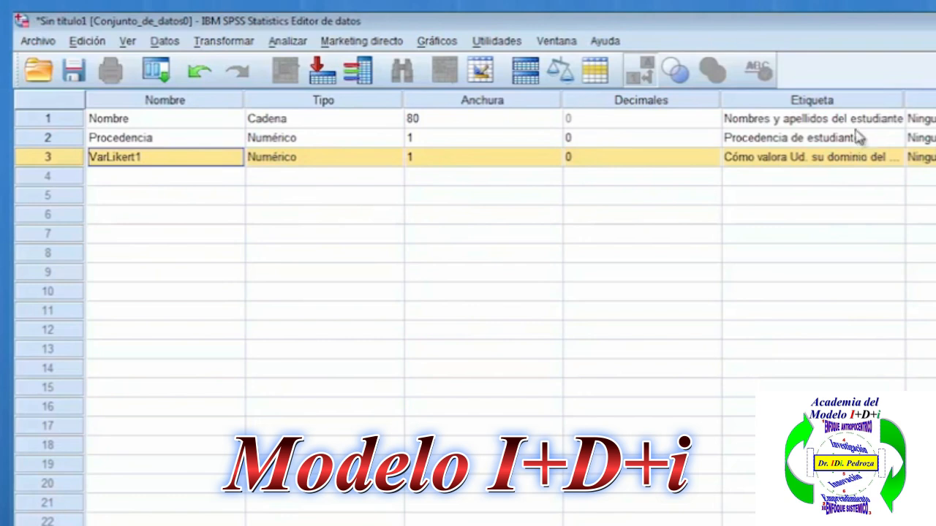
Add the value label 1 = "Urbano" to the Procedencia variable, copying the text from item dg4 of the Word survey.
click(854, 103)
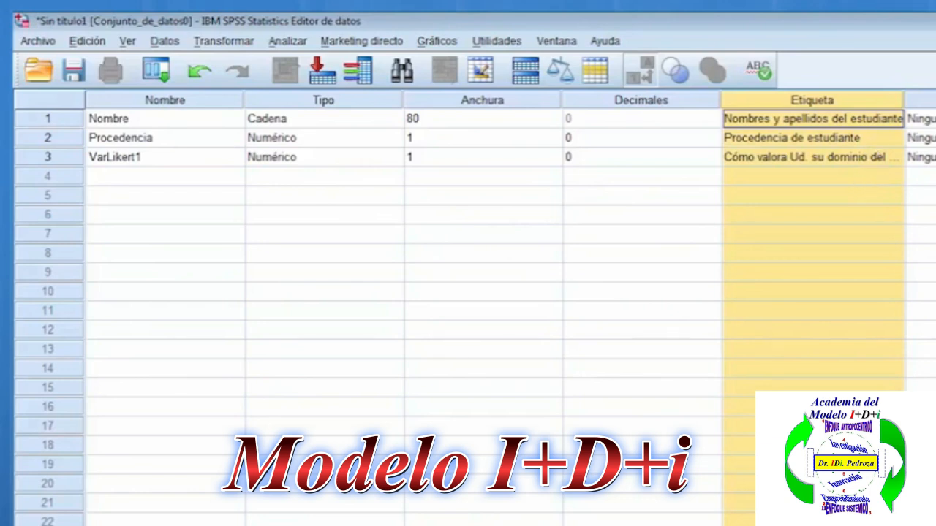
click(928, 138)
text(1)
click(506, 296)
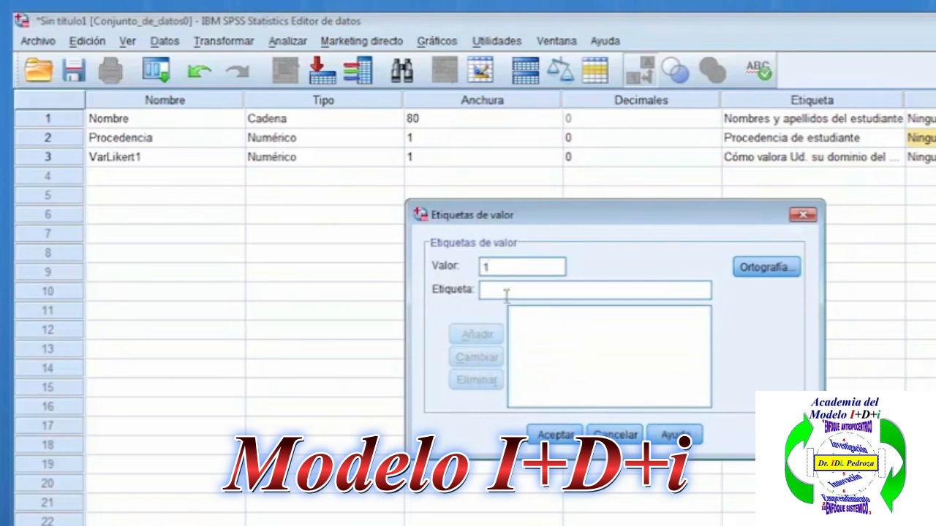
key(alt+Tab)
click(576, 525)
scroll(465, 291, up, 3)
scroll(465, 291, up, 3)
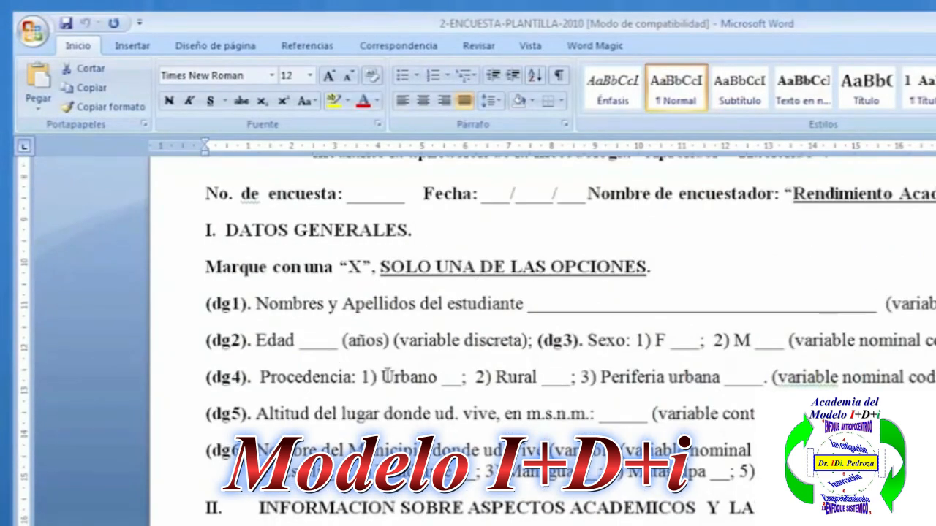
drag(381, 377, 441, 378)
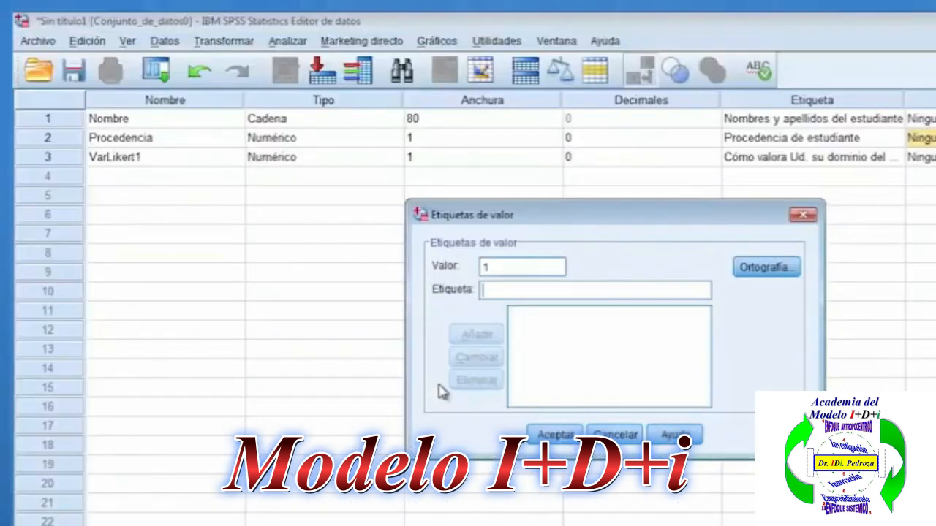
text(Urbano)
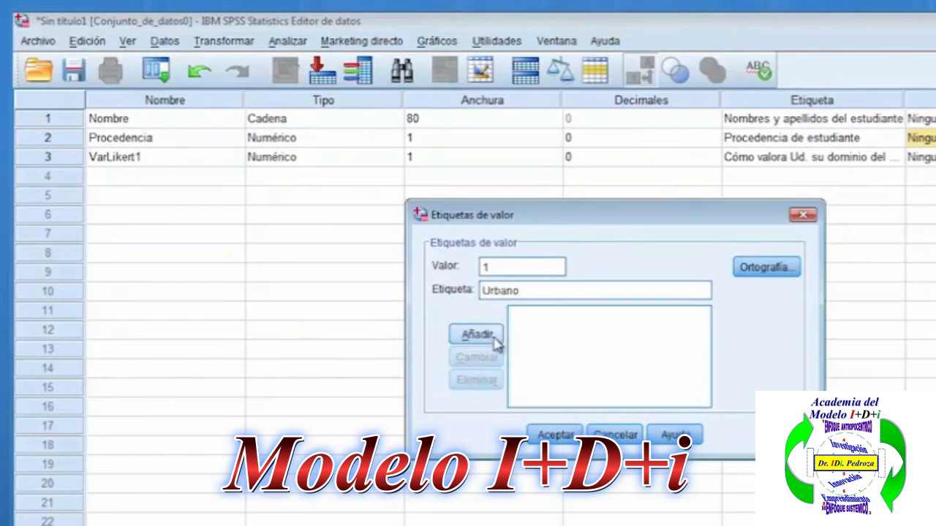
click(493, 340)
Add the value label 2 = "Rural" to the Procedencia variable, copying the text from item dg4 in Word.
text(2)
click(504, 287)
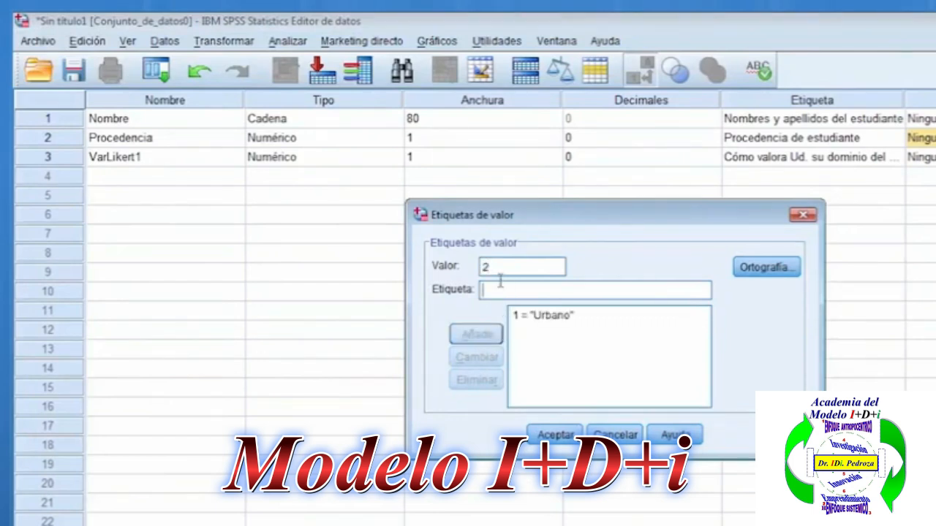
click(608, 524)
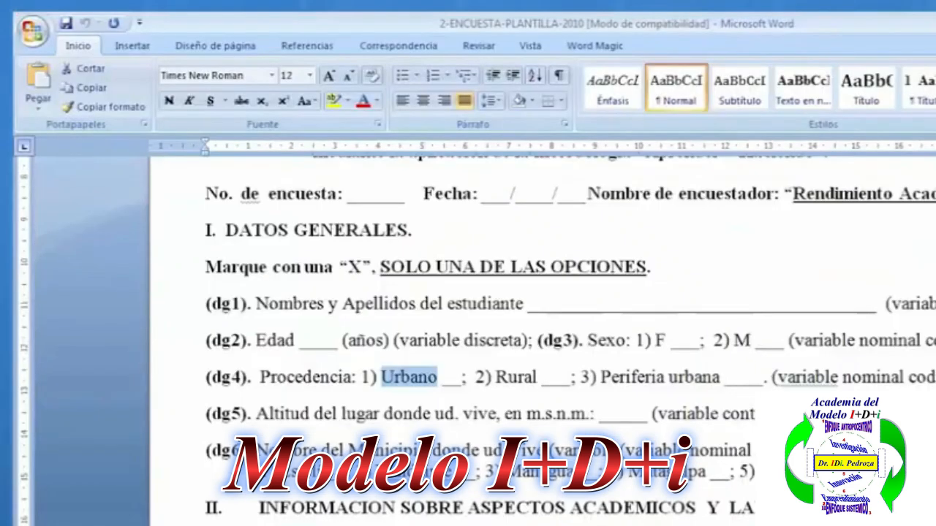
drag(495, 378, 540, 377)
key(ctrl+c)
key(alt+Tab)
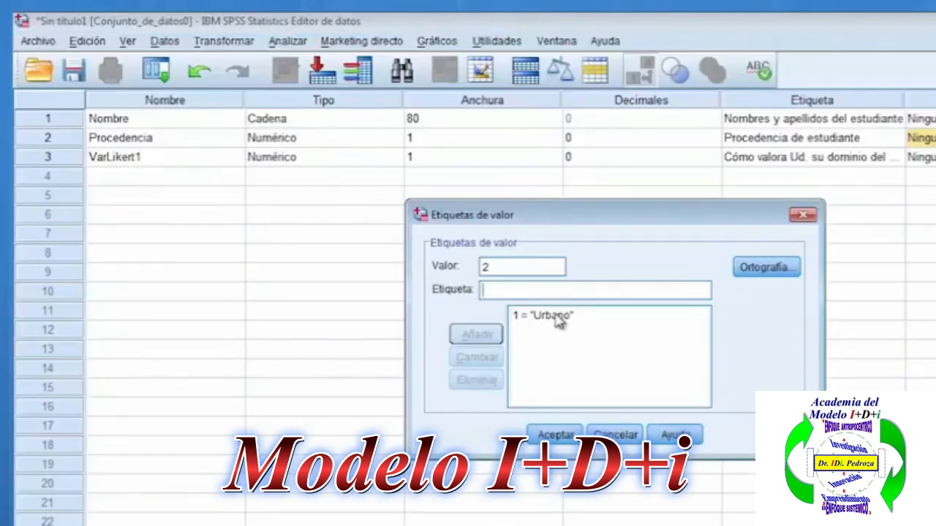
key(ctrl+v)
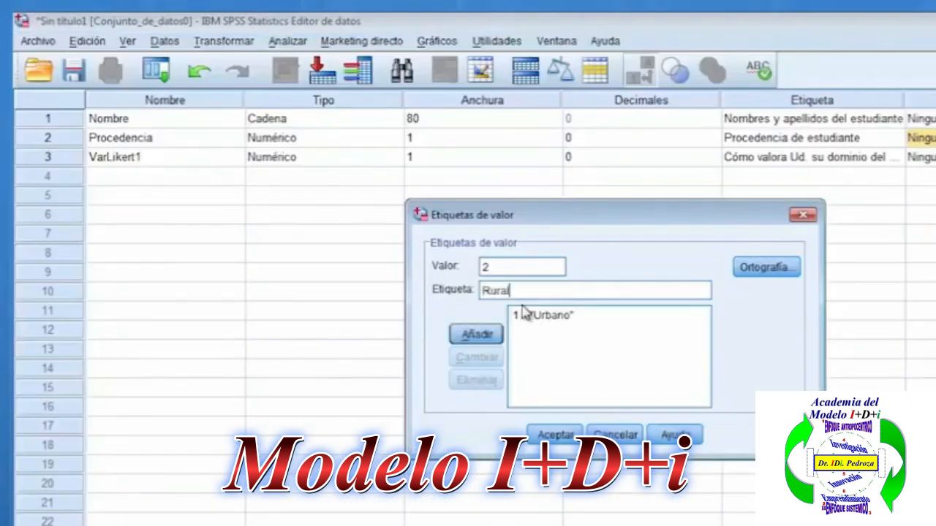
click(496, 336)
Add the value label 3 = "Periferia urbana" to the Procedencia variable, copying the text from item dg4 in Word.
text(3)
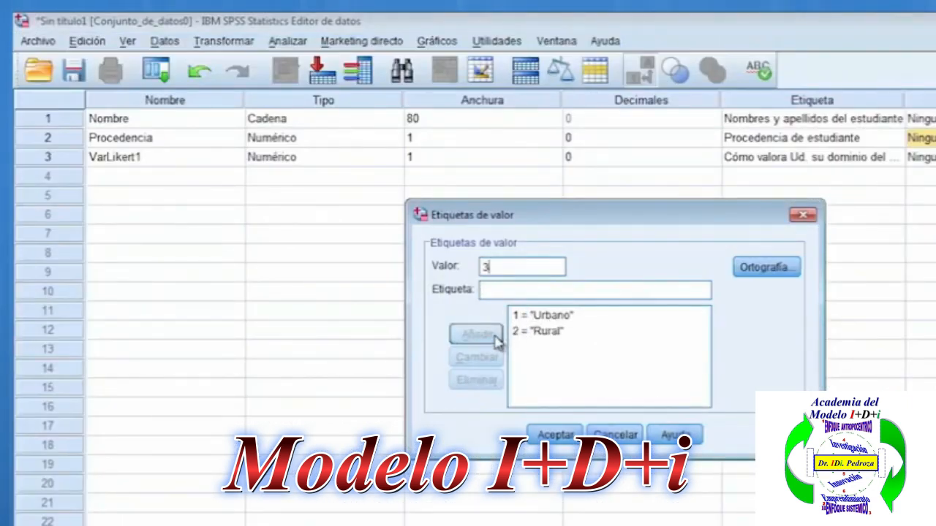
click(511, 285)
key(alt+Tab)
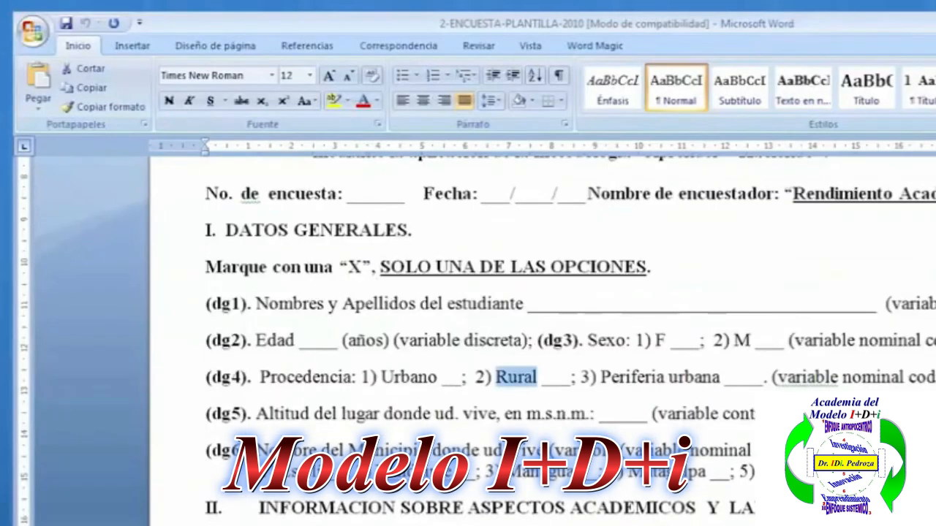
drag(601, 377, 720, 378)
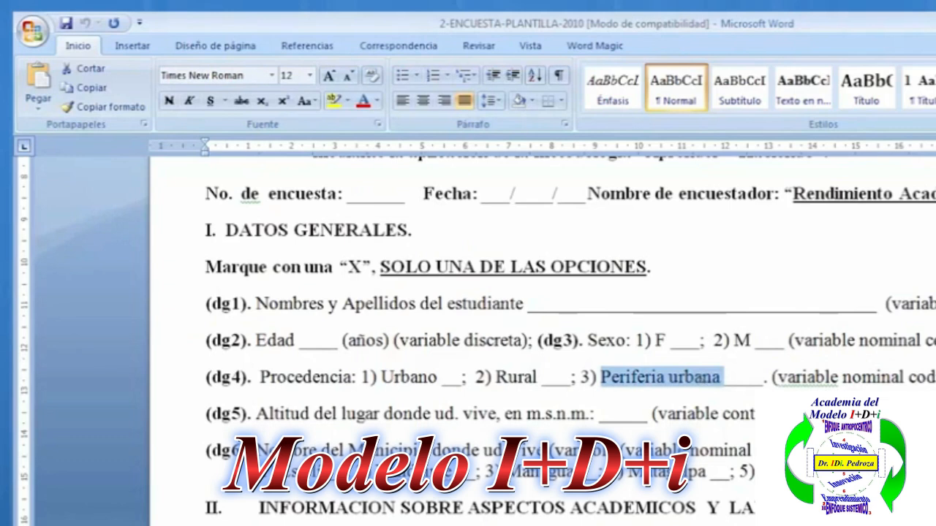
key(ctrl+c)
key(alt+Tab)
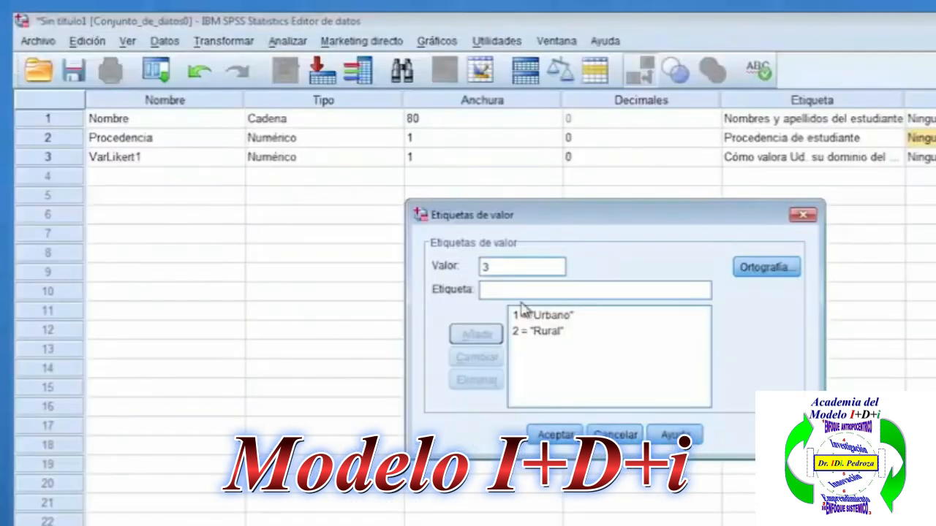
key(ctrl+v)
click(483, 335)
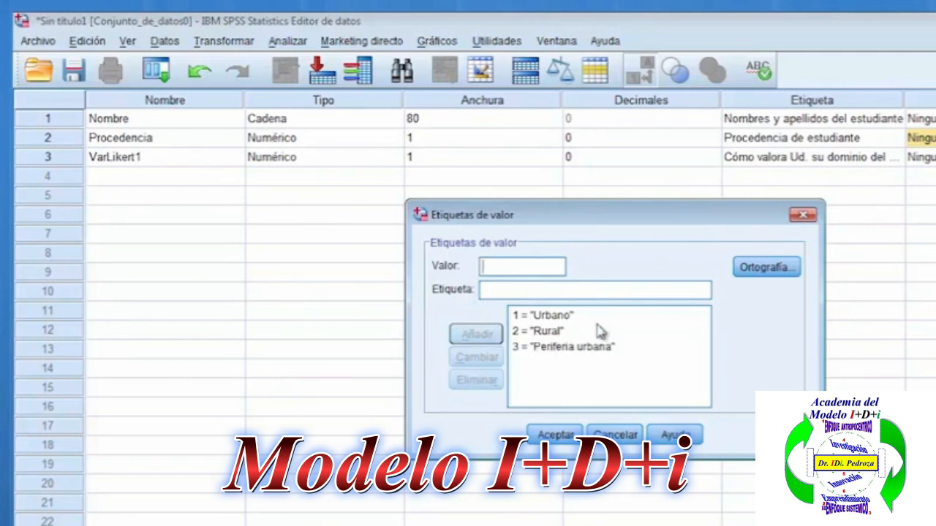
click(561, 350)
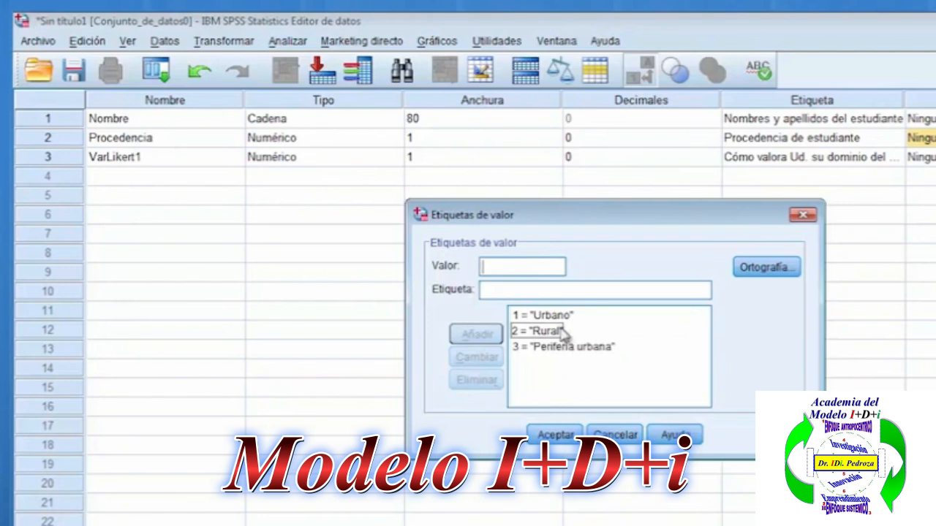
Apply the Procedencia value labels and define its missing values as the range 4 to 9 plus the discrete value 0.
click(553, 431)
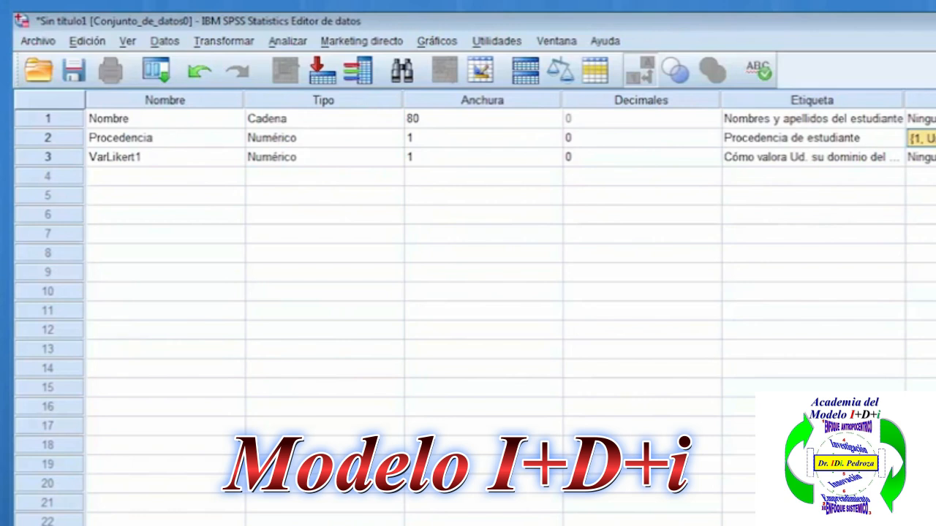
click(935, 138)
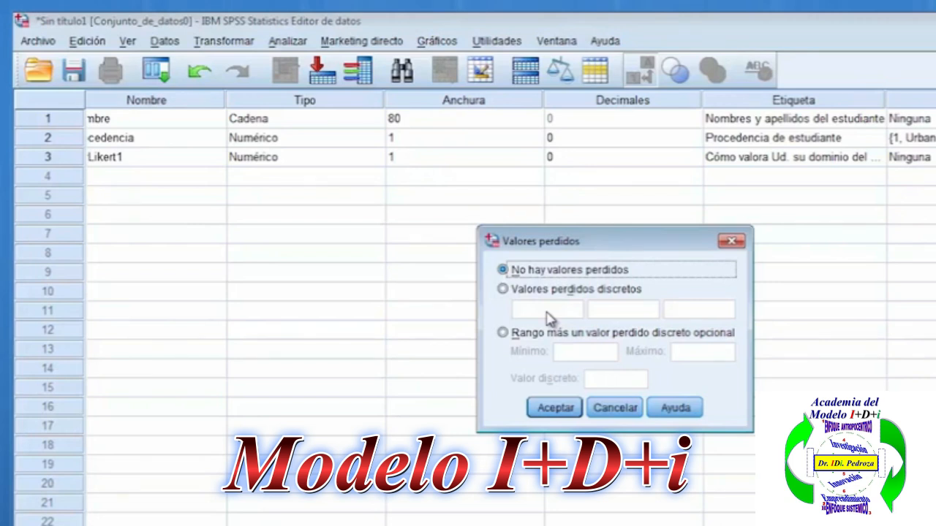
click(503, 333)
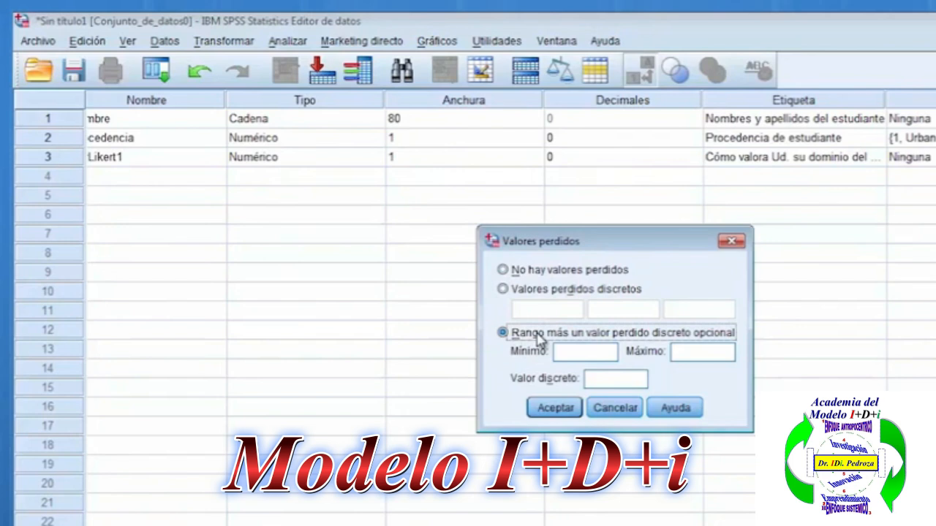
click(570, 350)
text(4)
click(674, 351)
text(9)
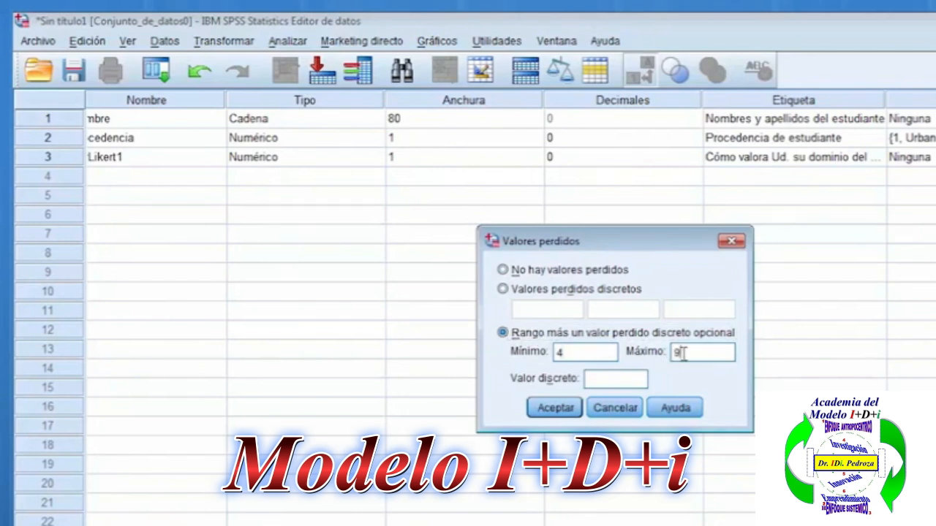
click(597, 378)
text(0)
double_click(699, 352)
click(718, 352)
key(Tab)
click(569, 411)
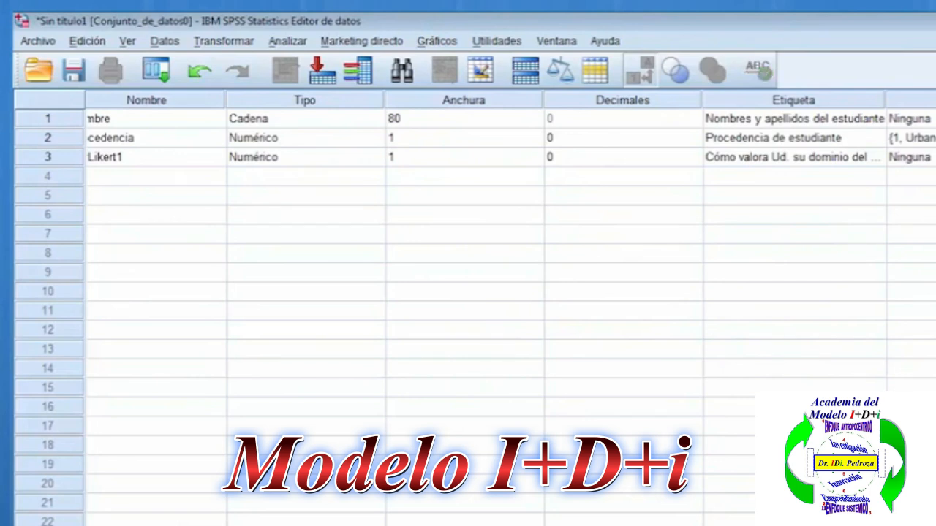
click(931, 138)
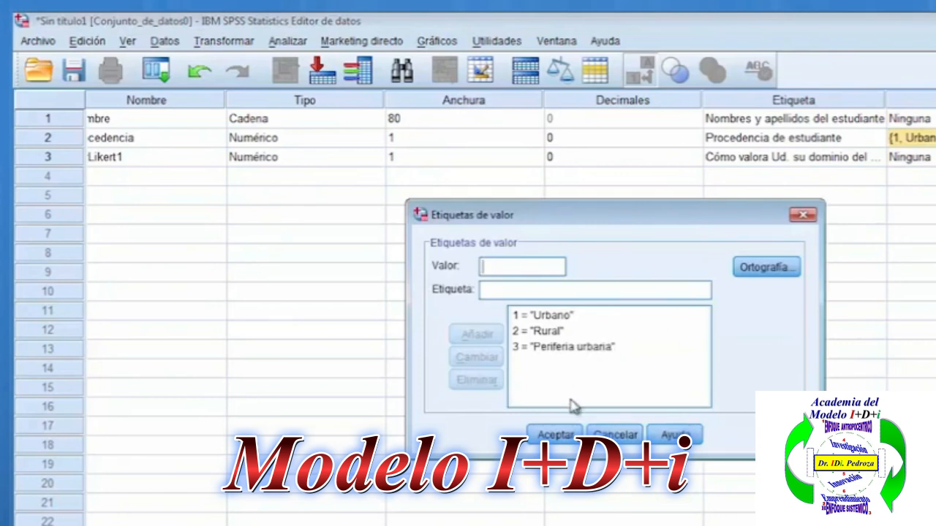
key(Return)
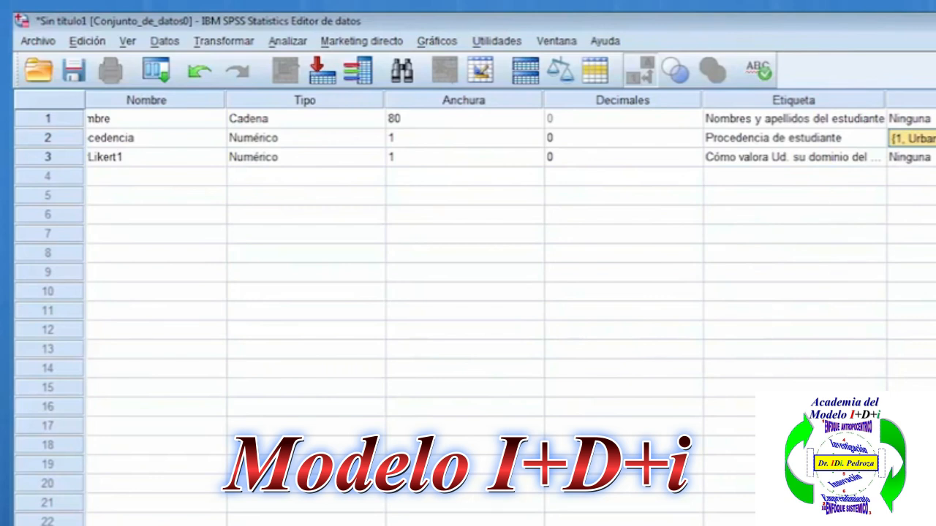
Add the value label 1 = "Muy malo" to the VarLikert1 variable, copying the text from item acad5 of the Word survey.
click(934, 157)
text(1)
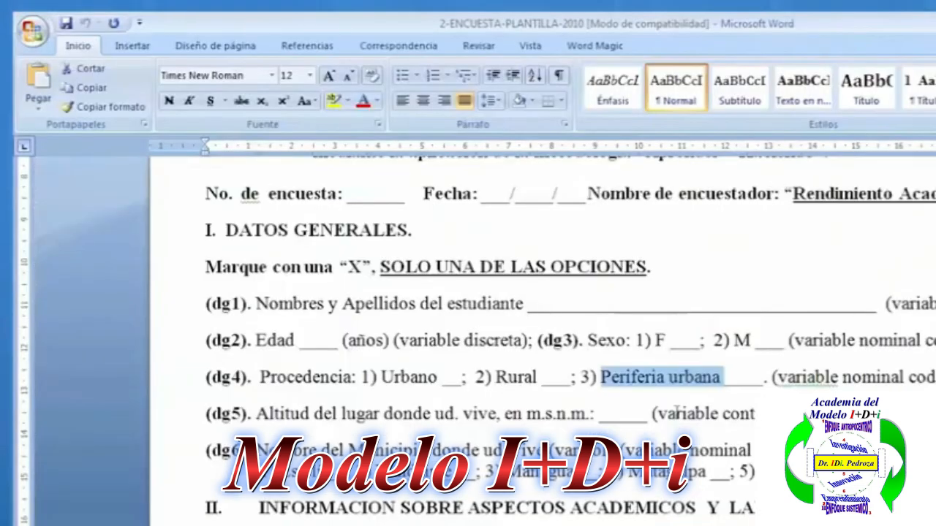
scroll(676, 411, down, 8)
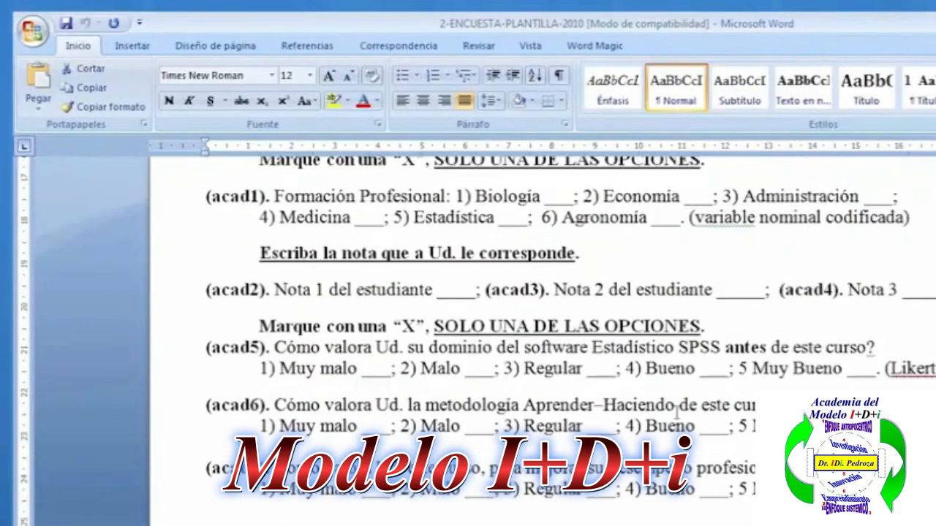
scroll(665, 361, up, 8)
scroll(663, 358, down, 9)
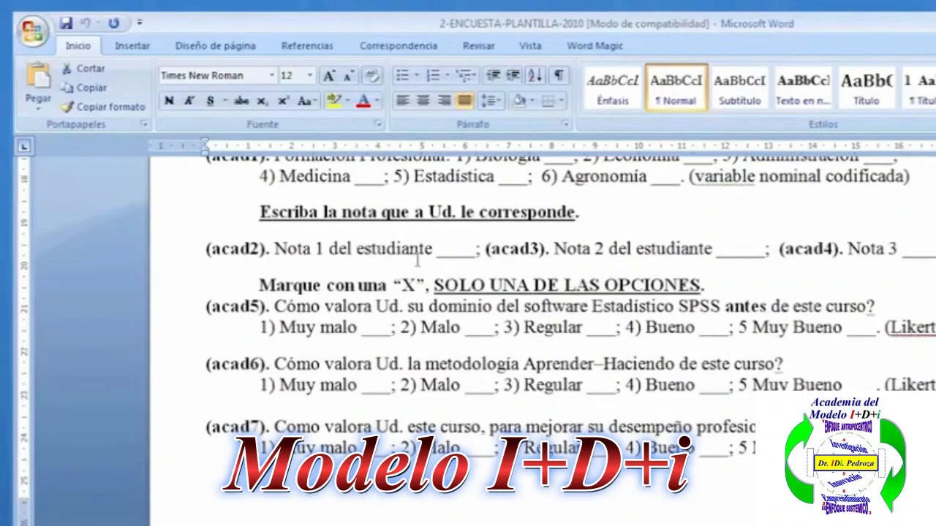
drag(279, 327, 359, 329)
key(ctrl+c)
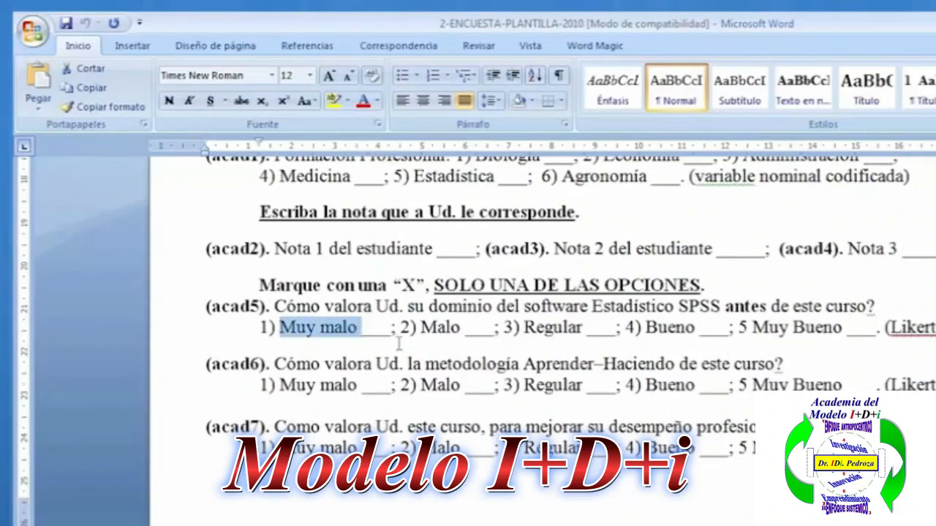
key(alt+Tab)
key(ctrl+v)
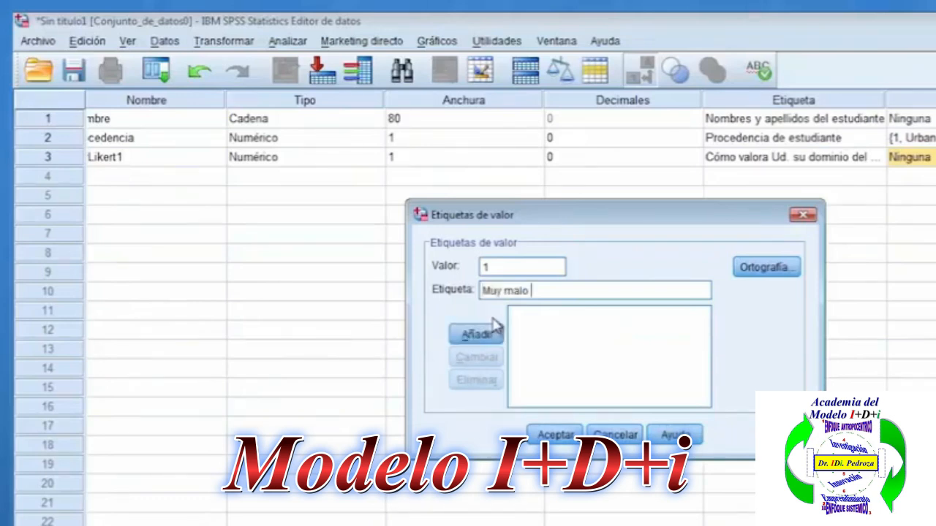
click(493, 335)
Add the value label 2 = "Malo" to VarLikert1, copying the text from item acad5 in Word.
text(2)
click(499, 293)
key(alt+Tab)
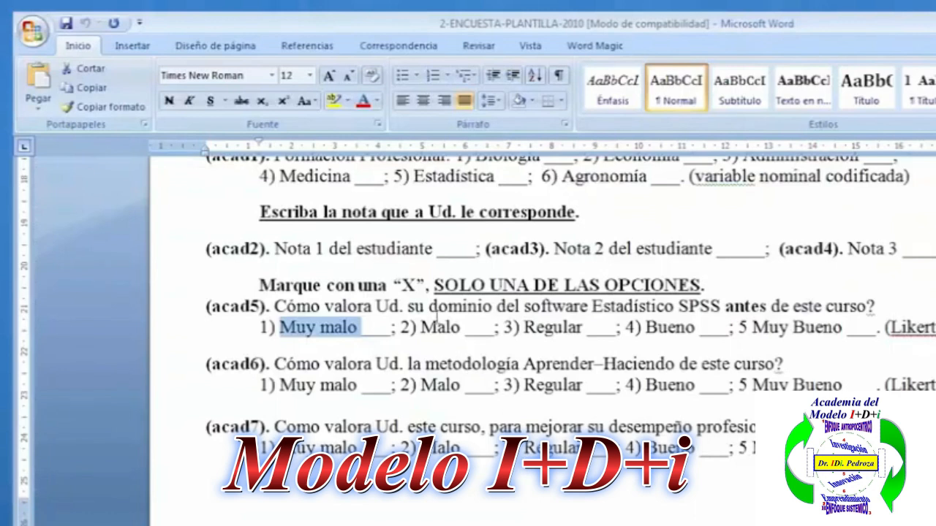
drag(421, 327, 461, 329)
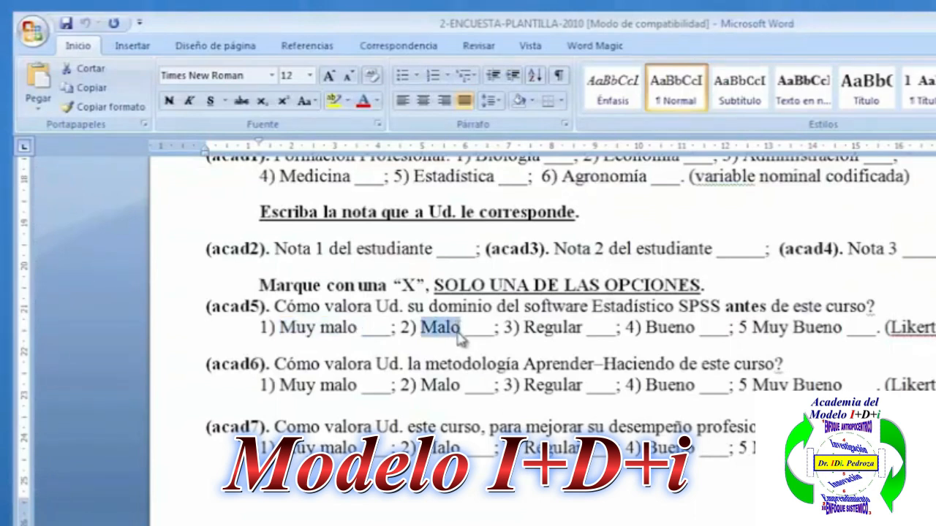
key(ctrl+c)
key(alt+Tab)
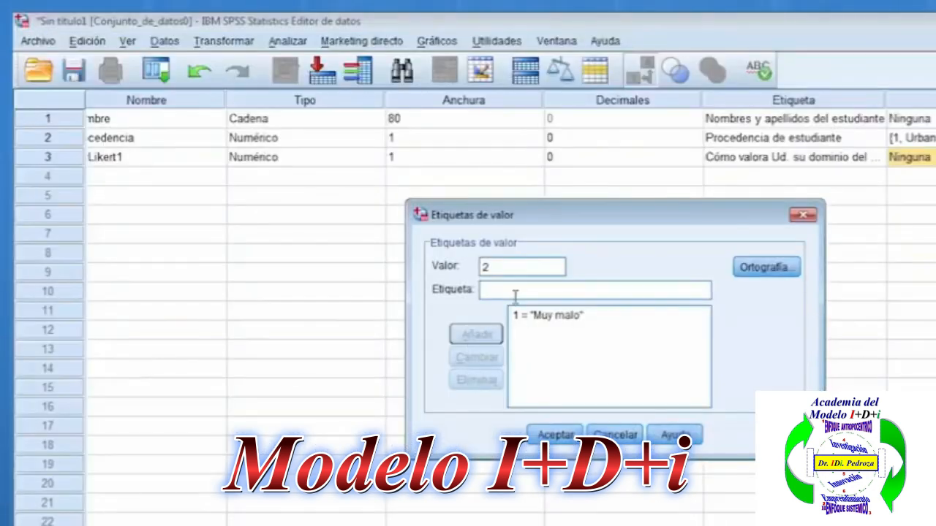
key(ctrl+v)
click(477, 334)
Add the value label 3 = "Regular" to VarLikert1, copying the text from item acad5 in Word.
text(3)
click(509, 288)
key(alt+Tab)
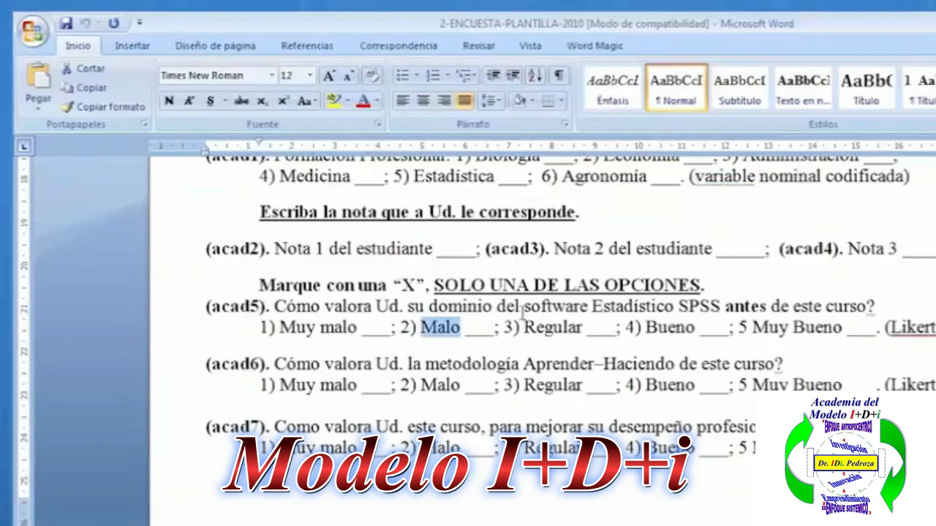
drag(523, 328, 583, 327)
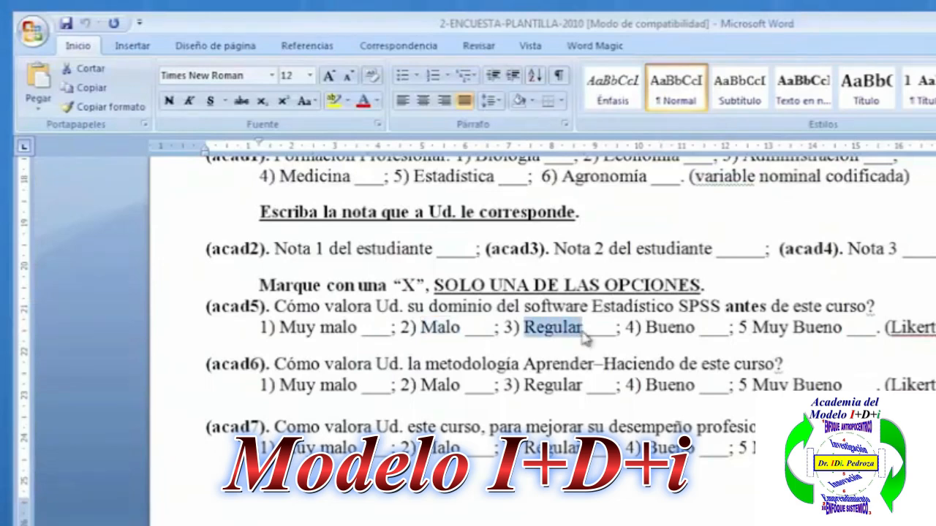
key(ctrl+c)
key(alt+Tab)
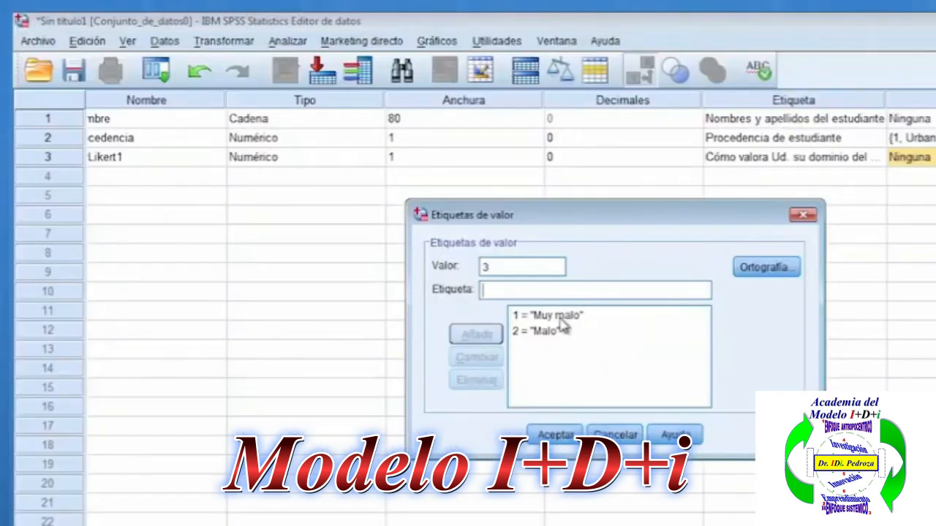
key(ctrl+v)
click(476, 334)
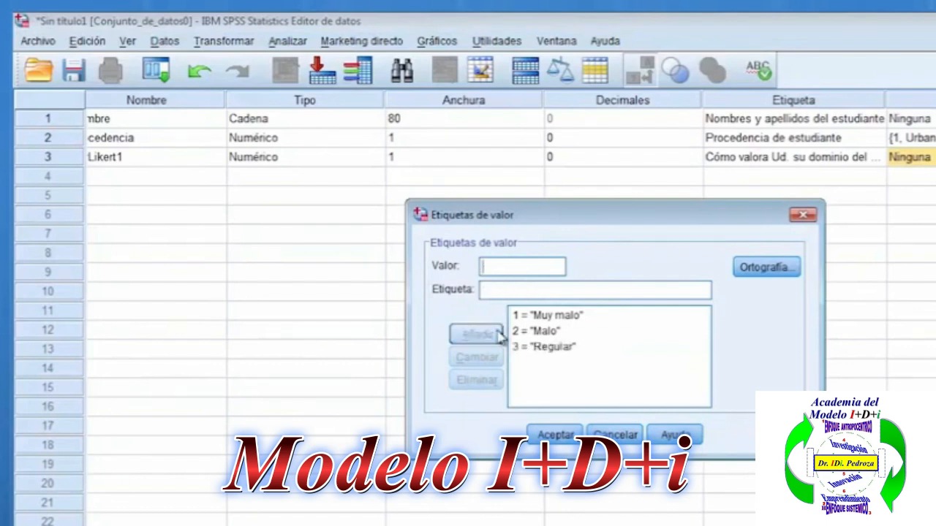
Add the value label 4 = "Bueno" to VarLikert1, copying the text from item acad5 in Word.
text(4)
click(512, 294)
key(alt+Tab)
triple_click(651, 329)
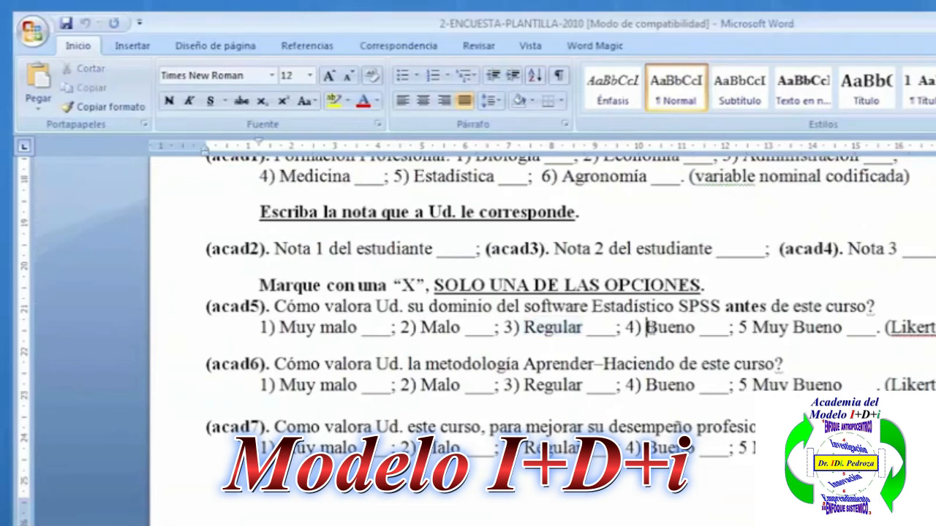
double_click(662, 329)
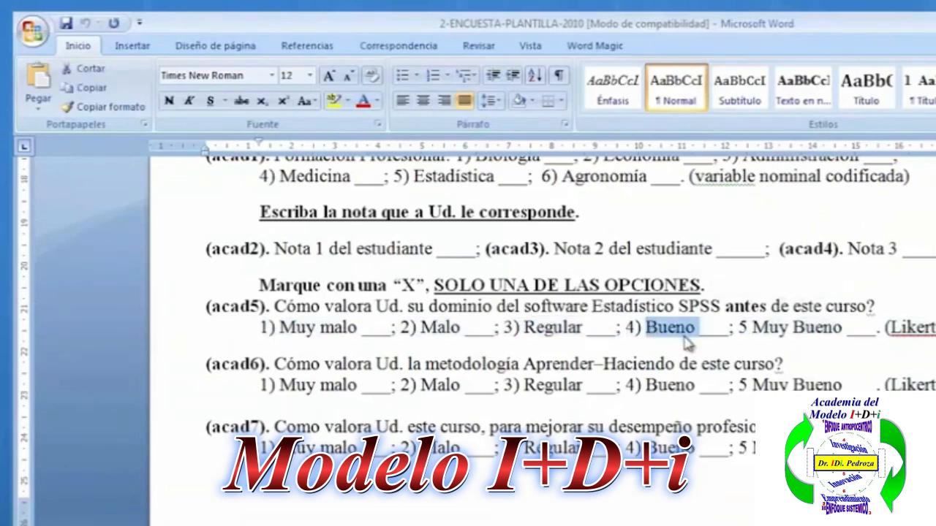
key(alt+Tab)
key(ctrl+v)
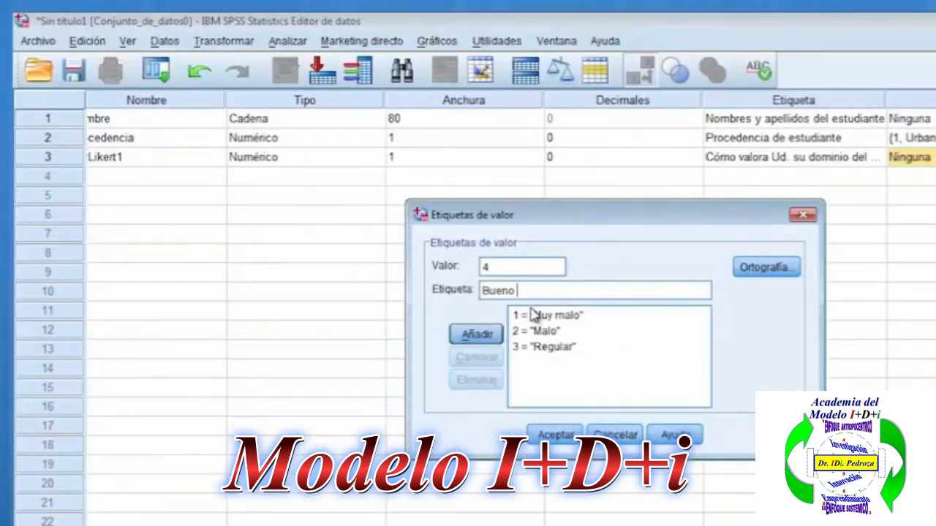
click(477, 336)
Add the value label 5 = "Muy Bueno" to VarLikert1, copying the text from item acad5 in Word.
text(5)
click(510, 289)
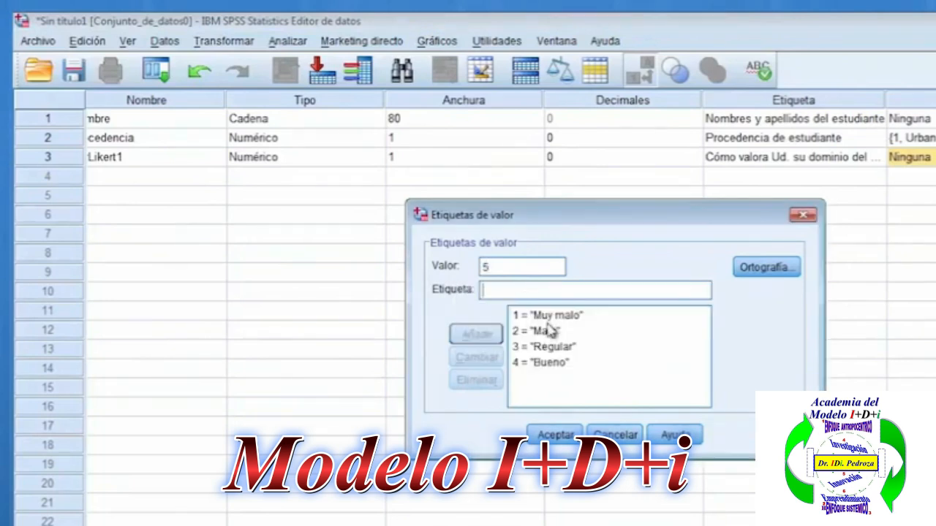
key(alt+Tab)
drag(747, 328, 842, 329)
click(794, 329)
click(753, 329)
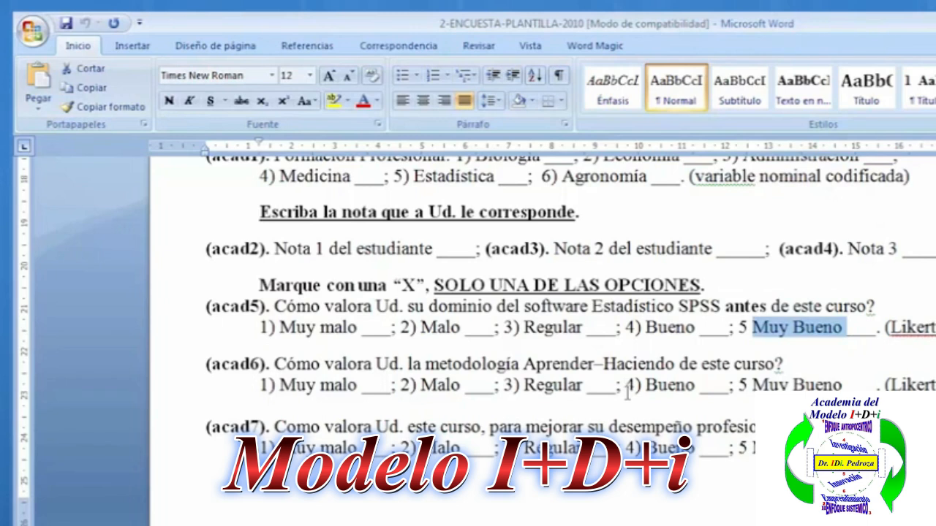
key(alt+Tab)
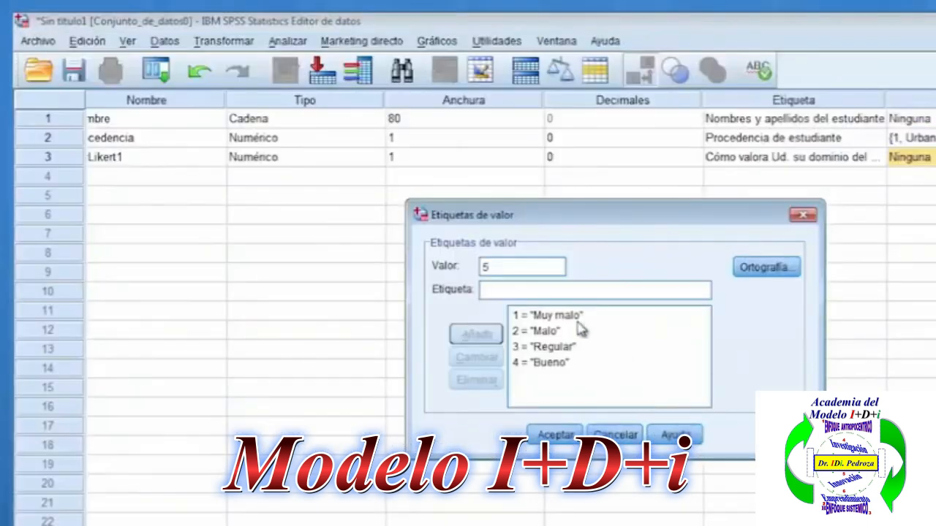
key(ctrl+v)
key(BackSpace)
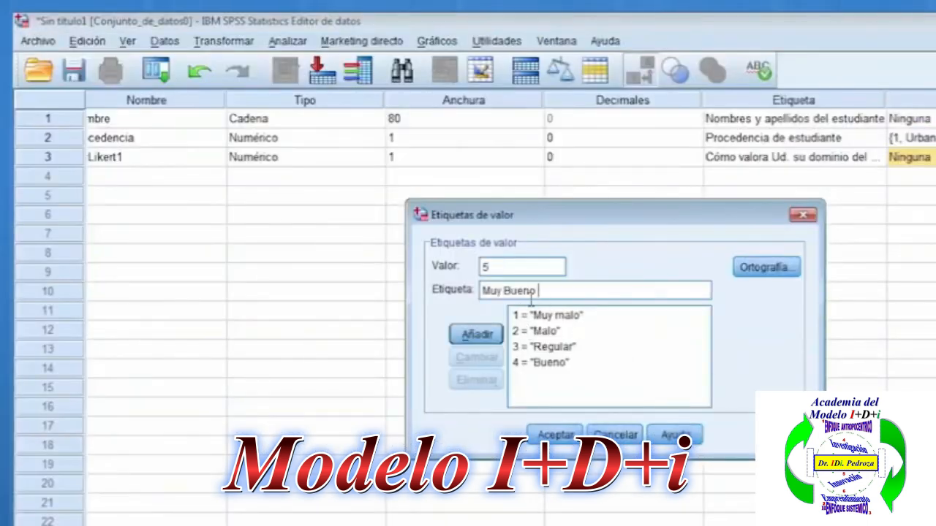
click(505, 334)
Move the value labels dialog aside and apply the VarLikert1 labels.
drag(520, 217, 729, 191)
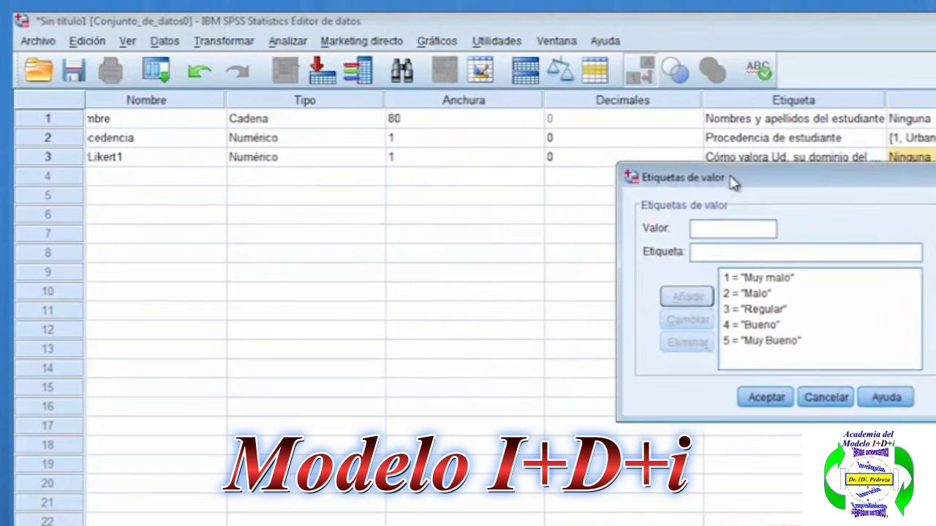
drag(735, 187, 738, 202)
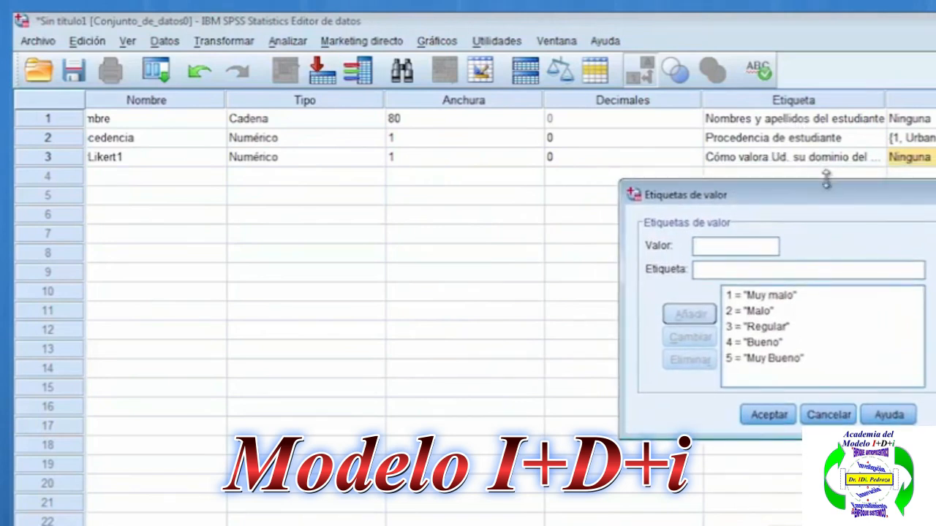
click(775, 418)
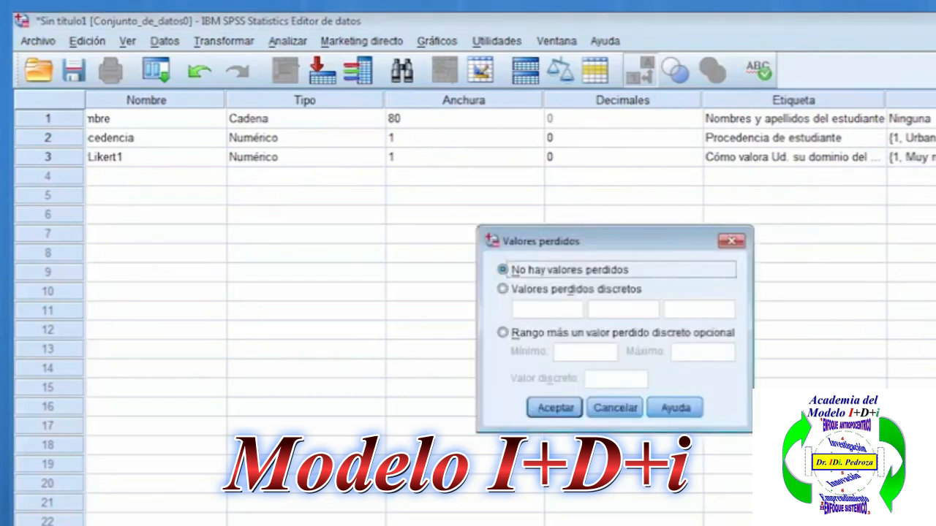
Define the missing values of VarLikert1 as the range 6 to 9 plus the discrete value 0.
drag(630, 244, 935, 209)
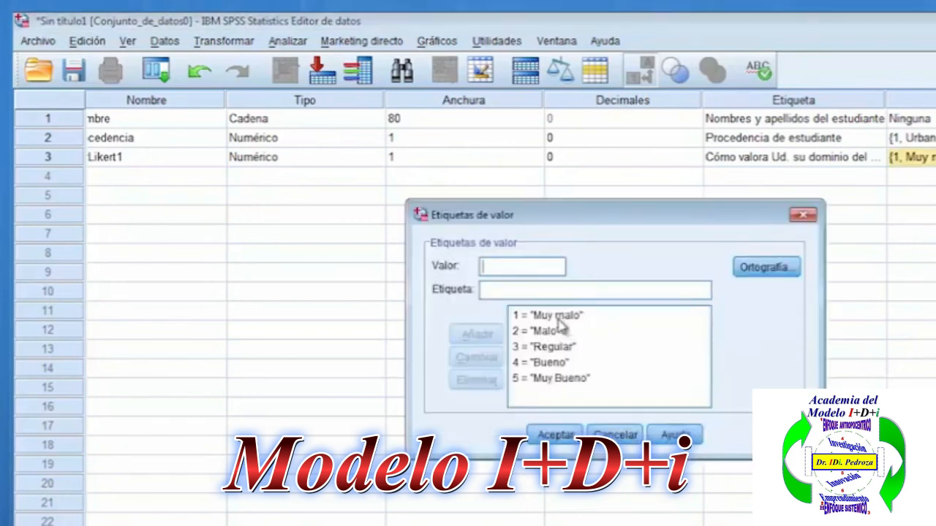
click(557, 435)
click(935, 157)
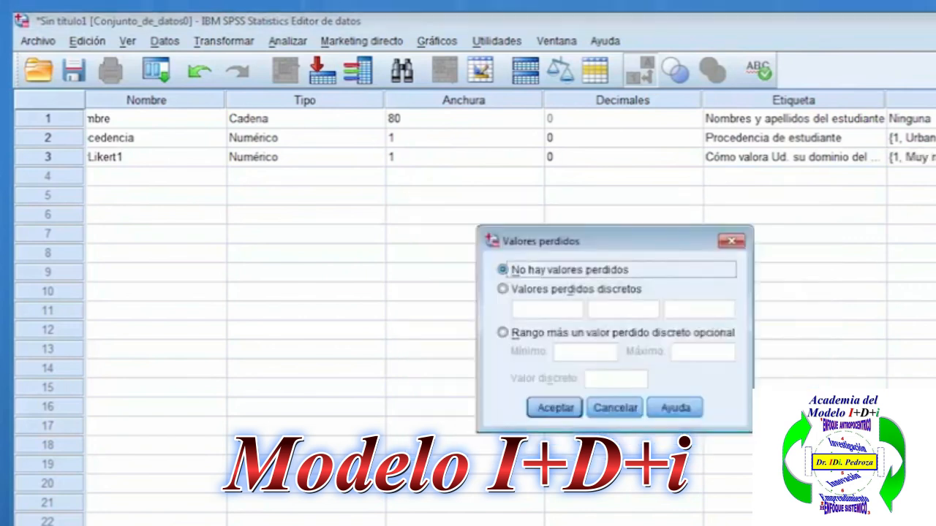
click(503, 333)
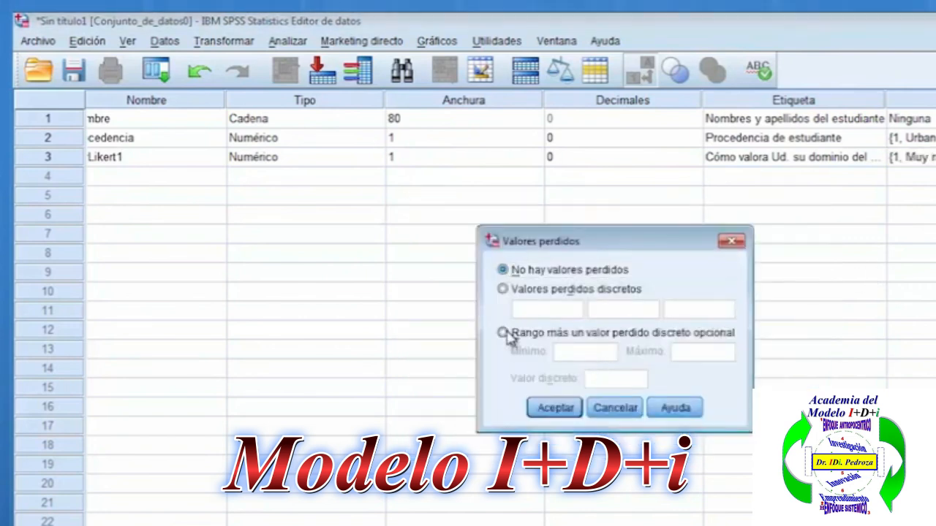
click(568, 352)
text(6)
click(674, 351)
text(9)
click(620, 379)
text(0)
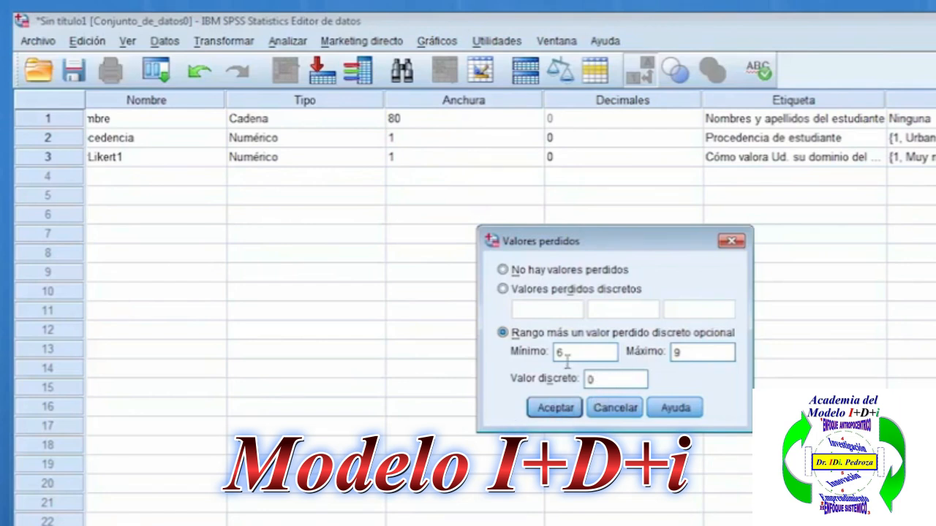
click(556, 408)
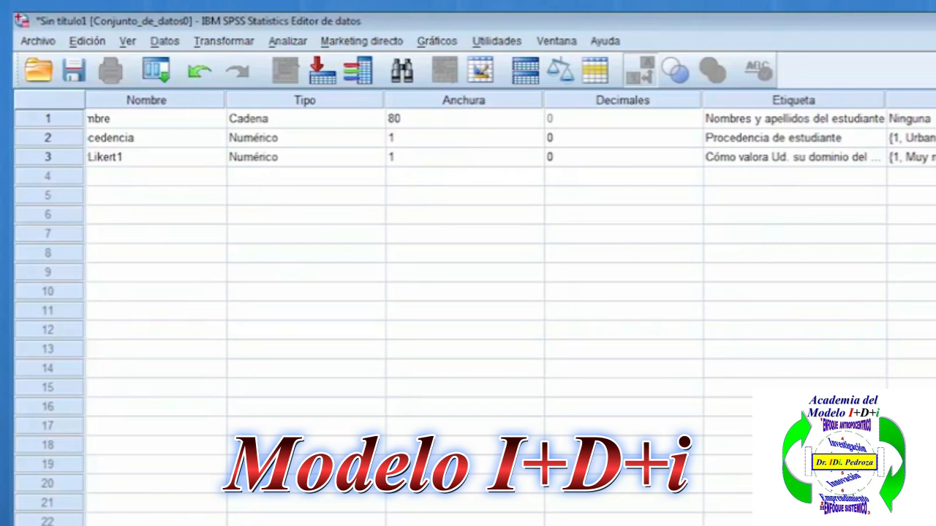
Select the whole value labels column of the variable list.
click(914, 100)
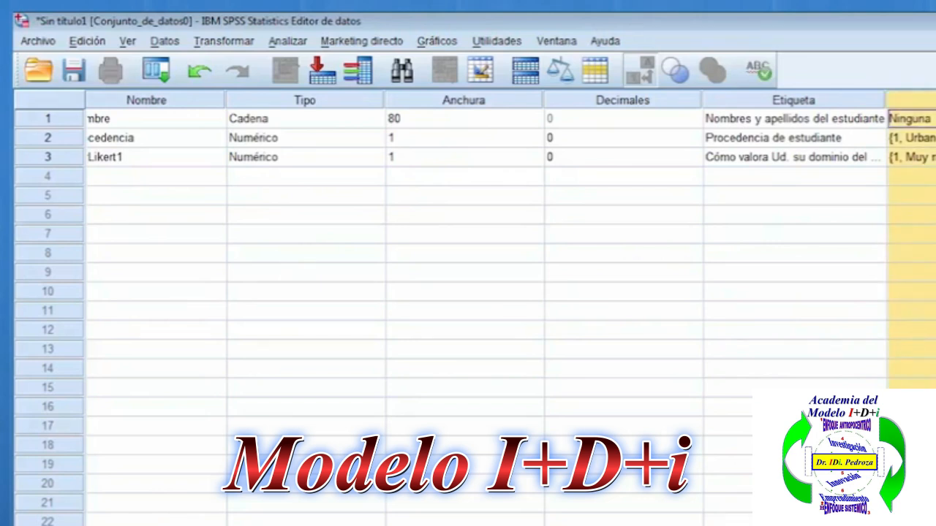
Review the value labels and missing values defined for VarLikert1.
click(931, 157)
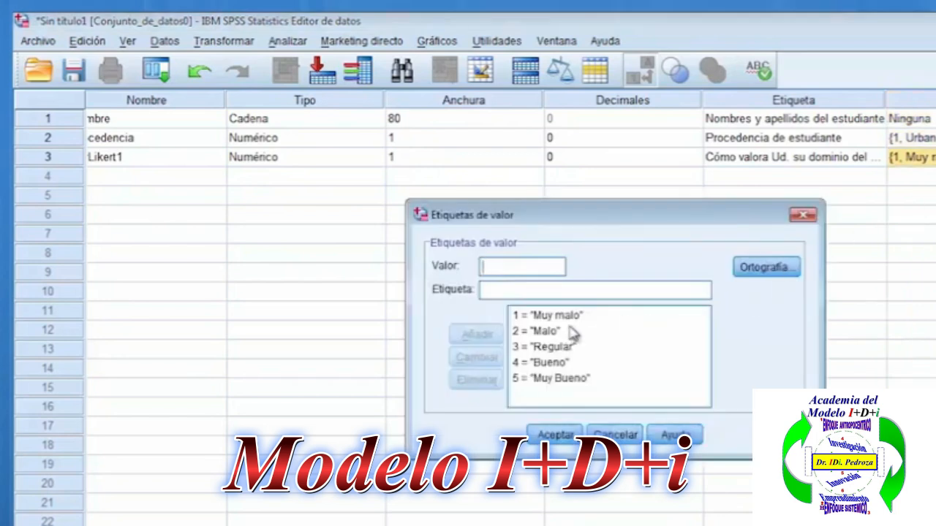
click(567, 439)
drag(574, 441, 644, 157)
click(923, 195)
click(923, 157)
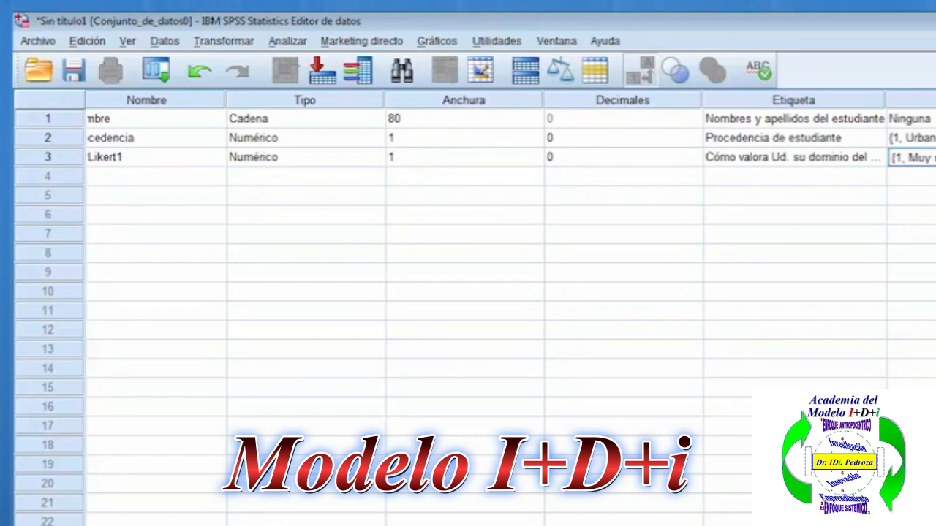
click(935, 157)
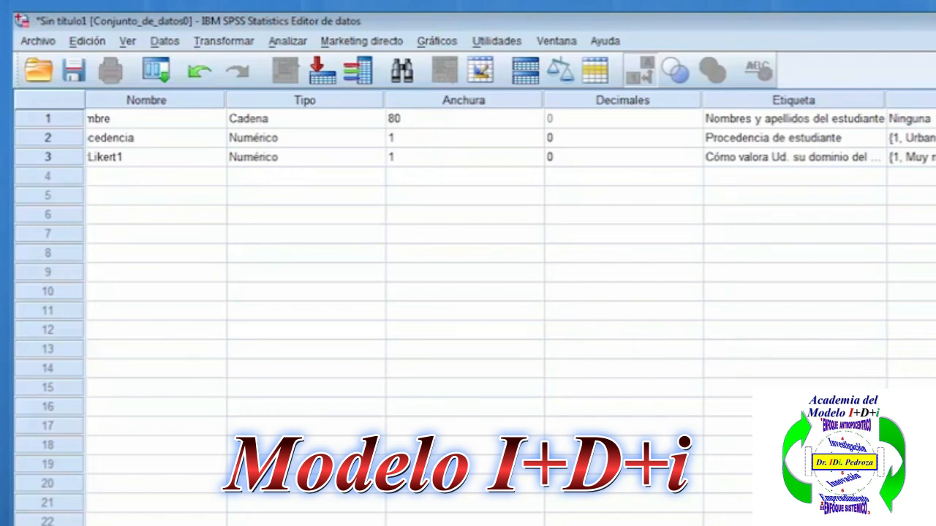
Switch to the Word template and copy the text "Edad ____ (años)" from item dg2.
click(779, 116)
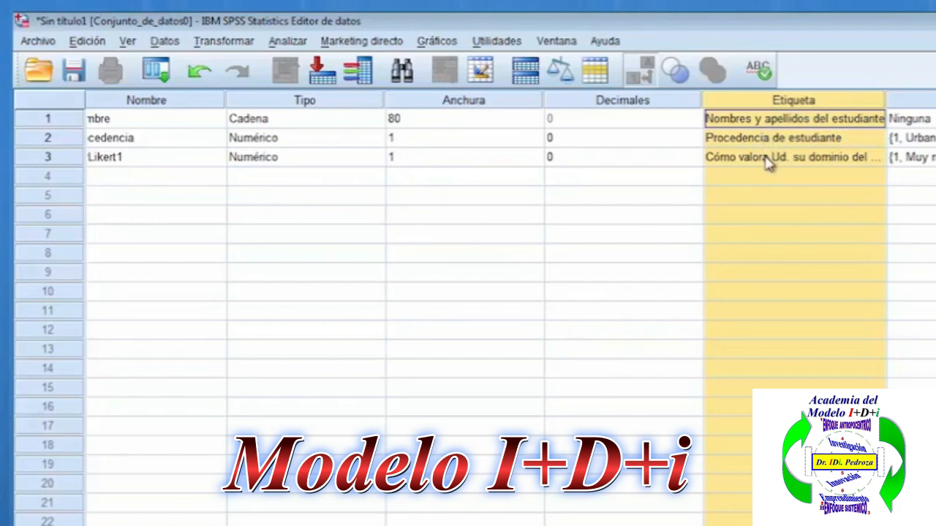
key(alt+Tab)
scroll(508, 320, up, 4)
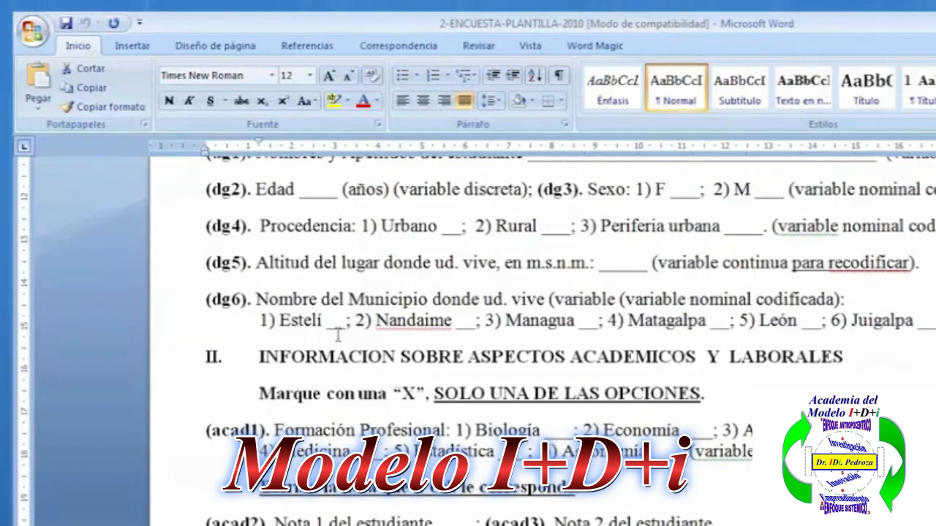
scroll(337, 332, up, 3)
drag(256, 354, 296, 353)
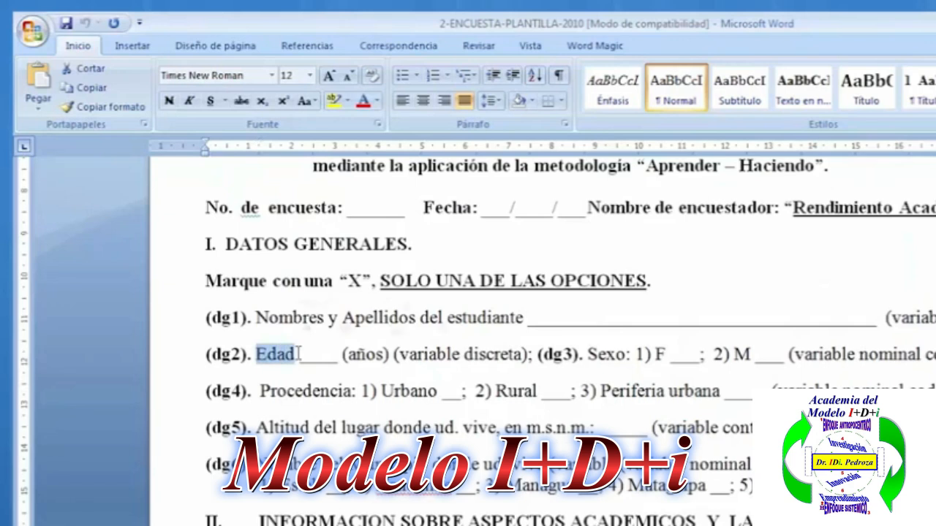
scroll(513, 402, down, 3)
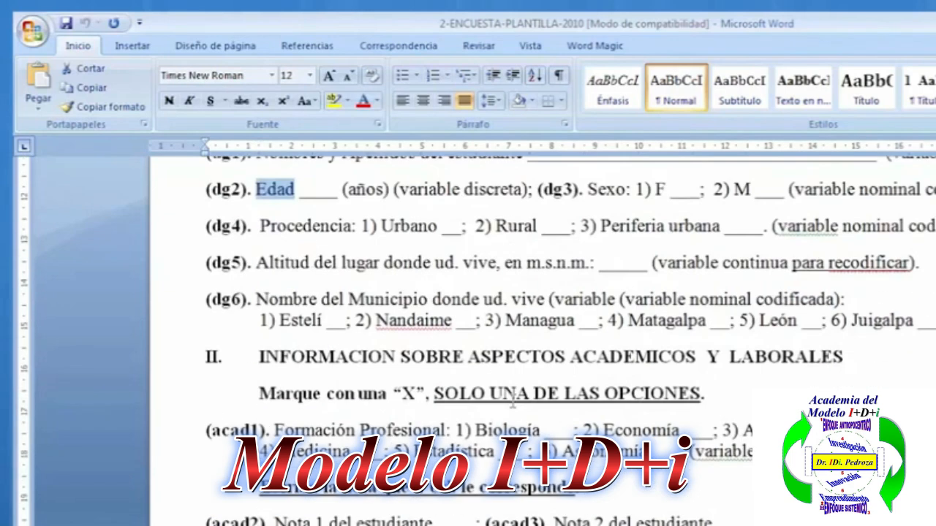
scroll(513, 398, up, 3)
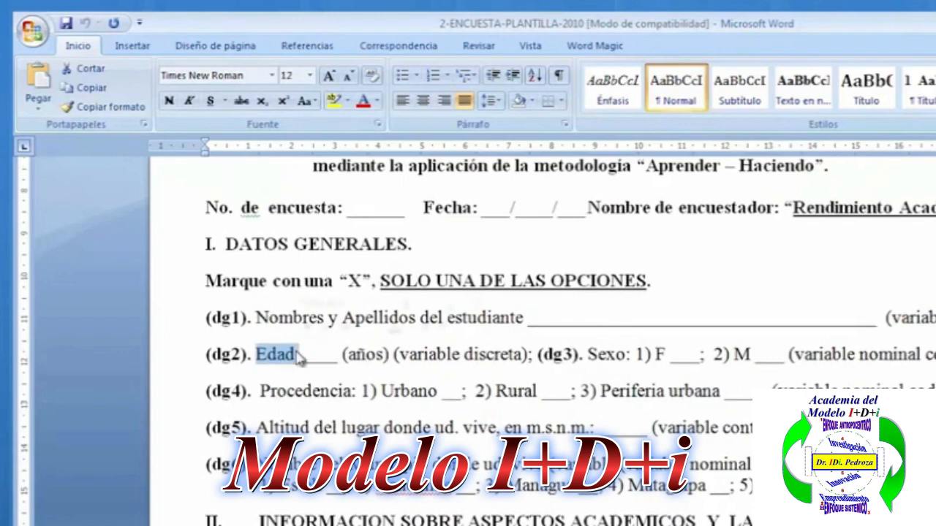
shift+click(391, 354)
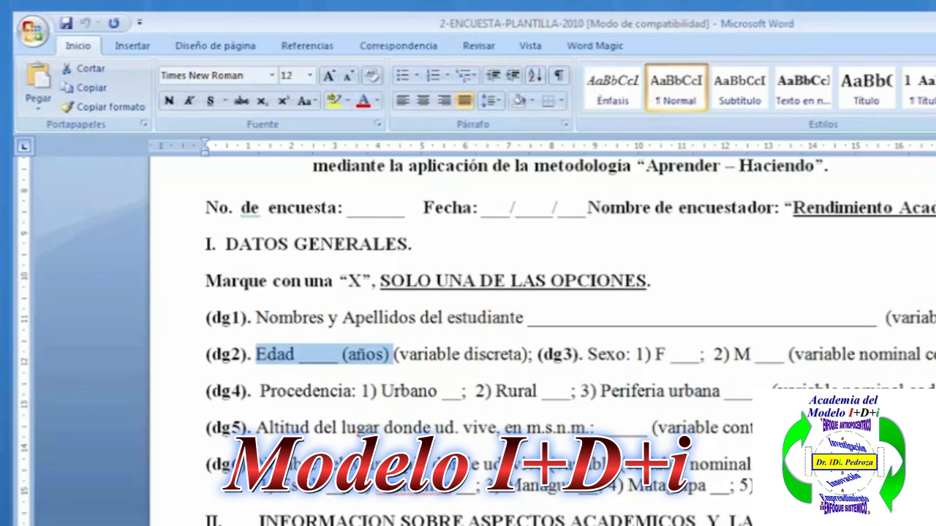
Return to SPSS and paste the copied dg2 text as the label of a new variable in row 4.
key(alt+Tab)
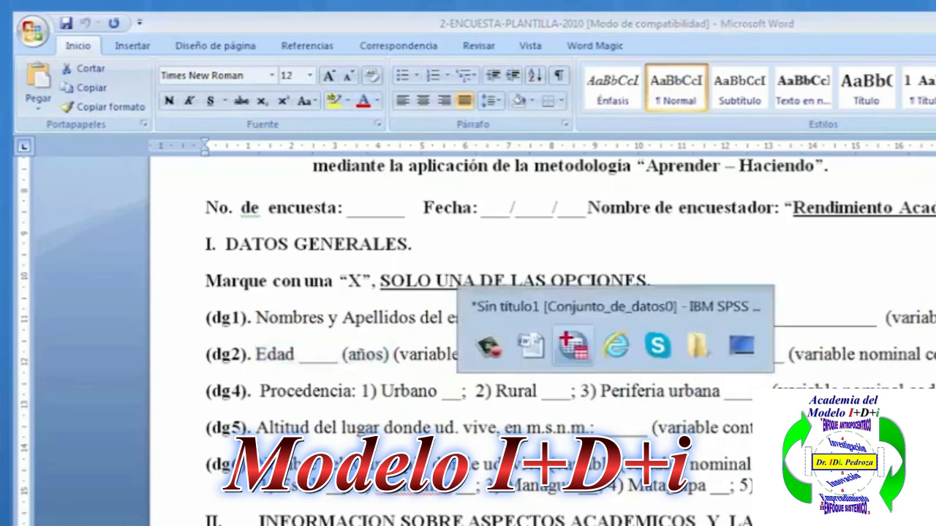
click(748, 183)
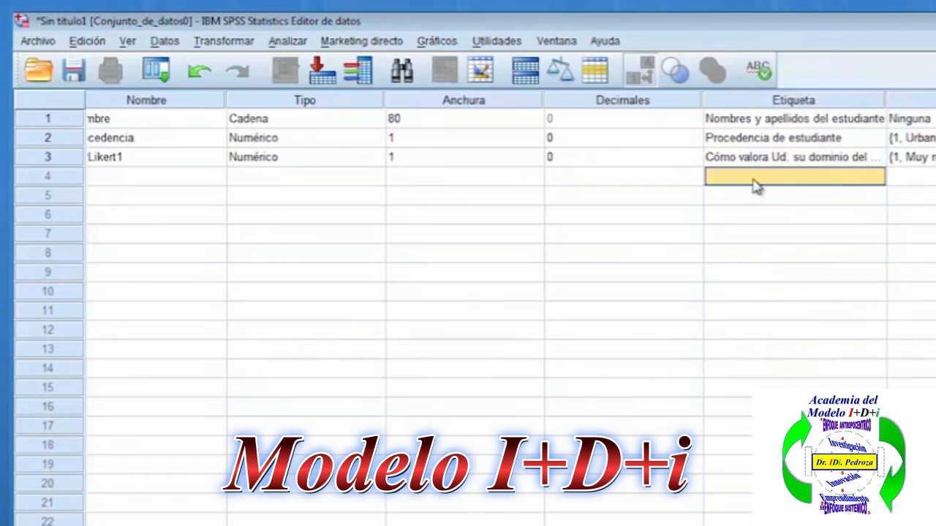
right_click(755, 185)
click(777, 214)
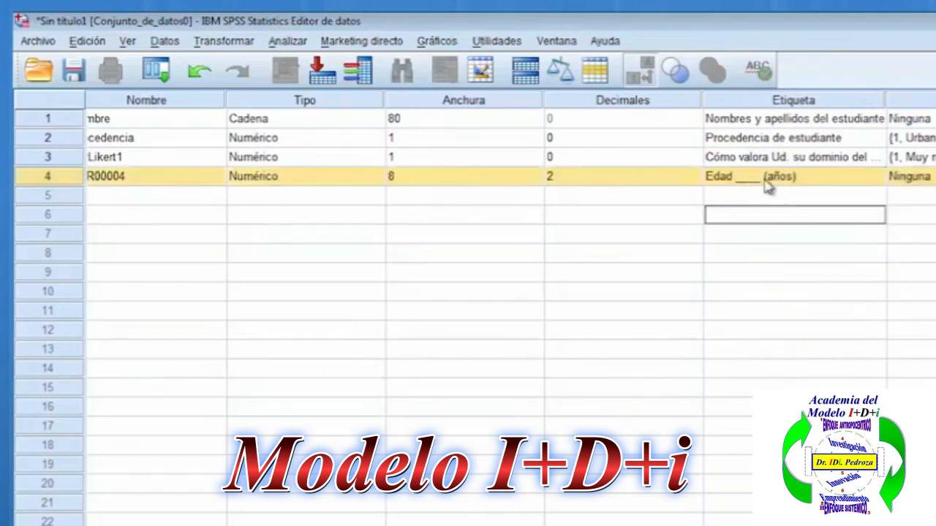
Reword the label of the variable in row 4 as "Edad en años del paciente".
double_click(768, 186)
key(BackSpace)
key(BackSpace)
key(BackSpace)
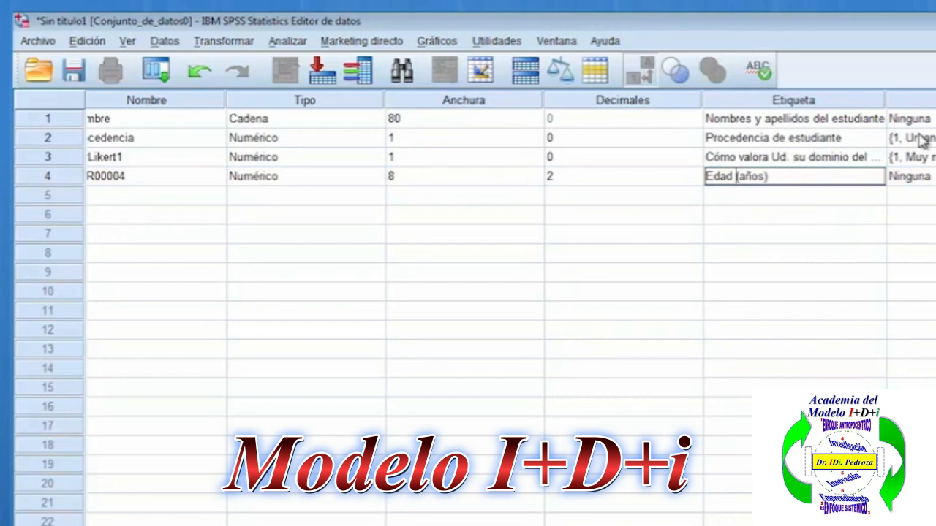
text(en)
key(Delete)
key(Right)
key(Right)
key(Right)
key(Right)
text(del)
key(Delete)
text(paciente)
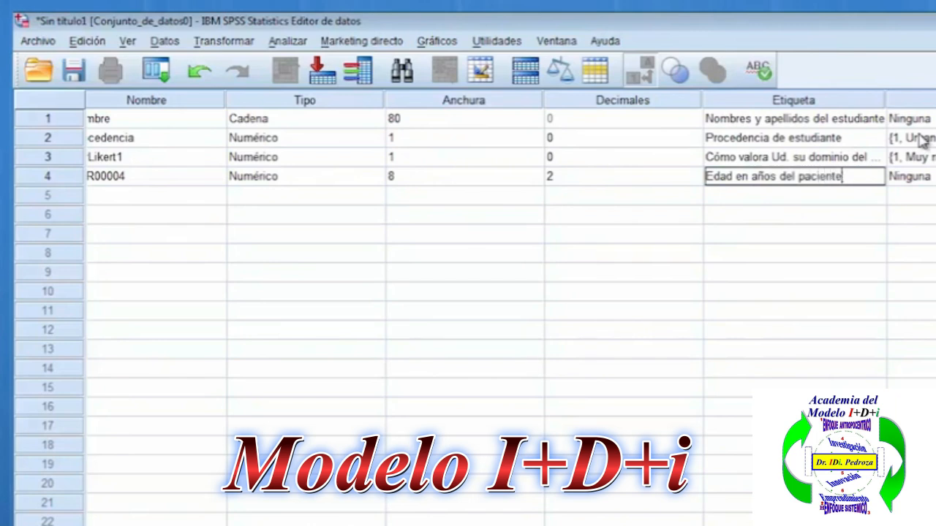
key(Return)
click(845, 178)
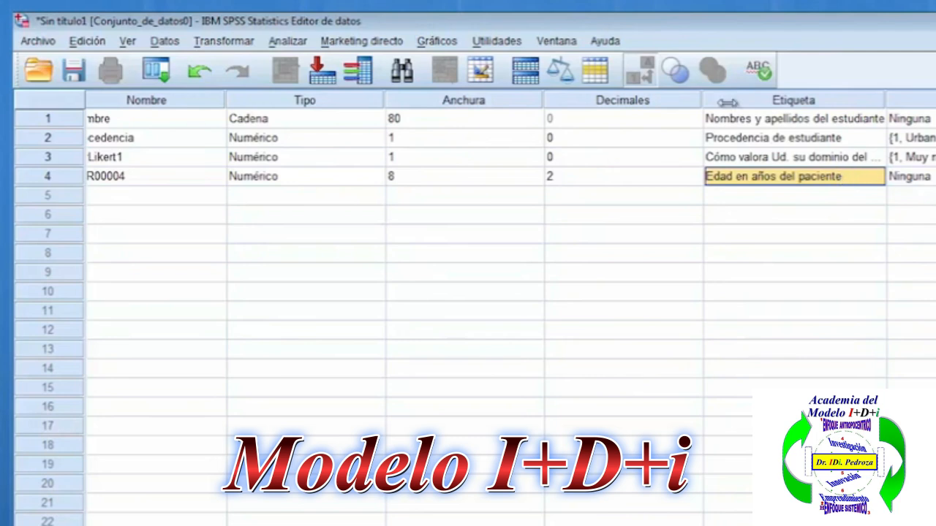
Keep the age variable in row 4 numeric and set its width to 3 with 0 decimals.
click(292, 179)
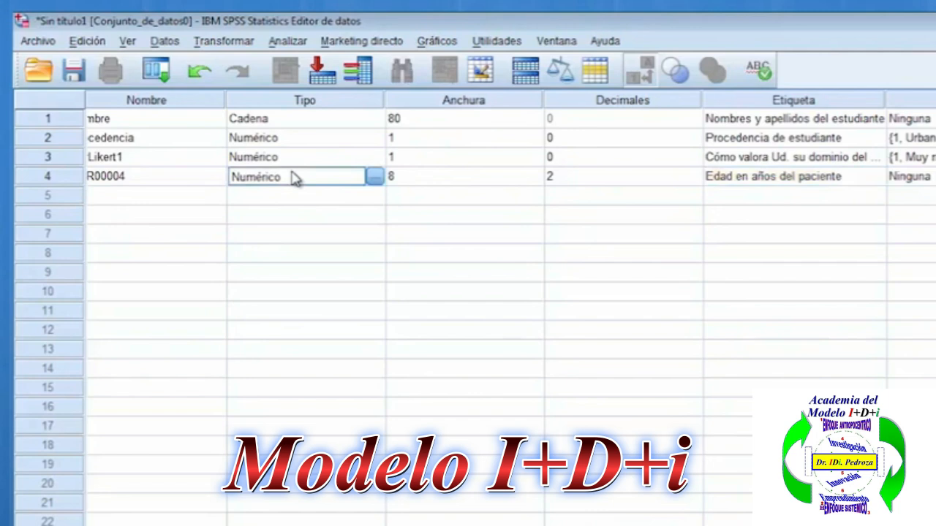
click(305, 100)
double_click(374, 179)
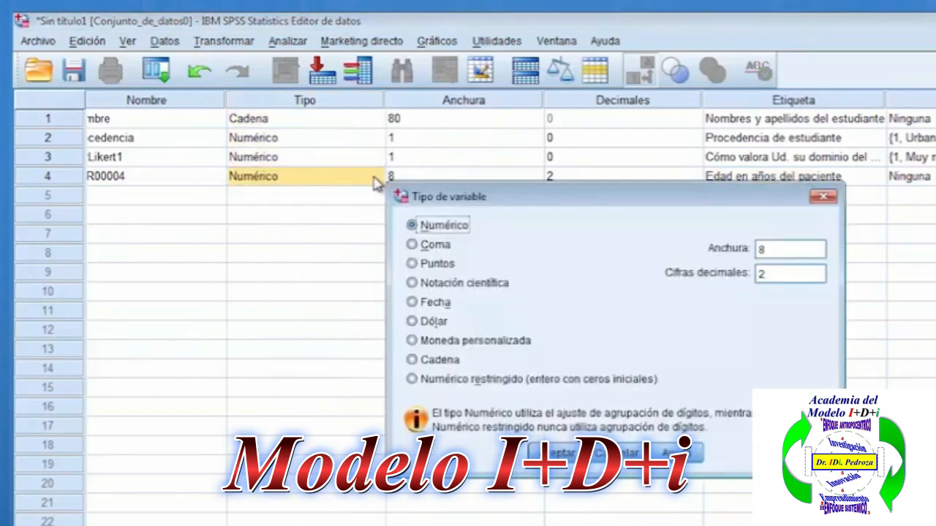
double_click(781, 273)
text(0)
drag(732, 213, 834, 216)
double_click(865, 258)
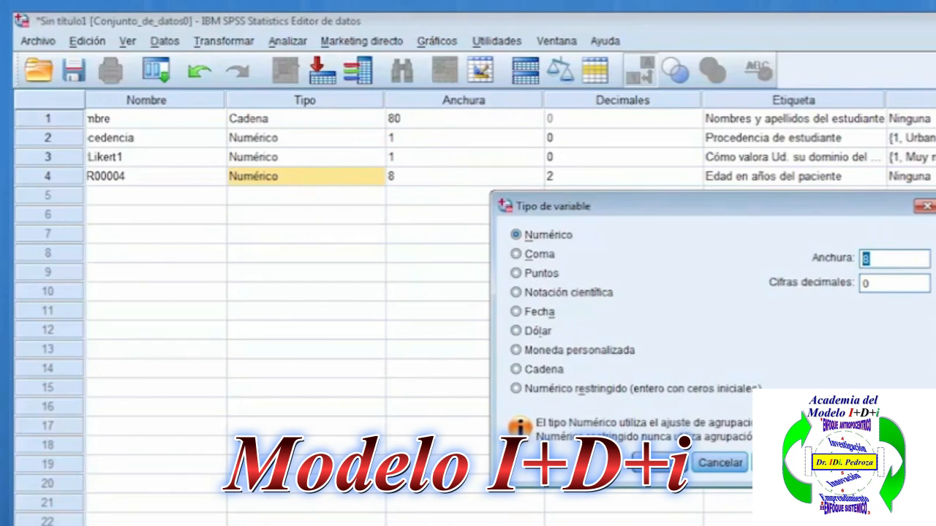
text(2)
key(BackSpace)
text(3)
click(665, 464)
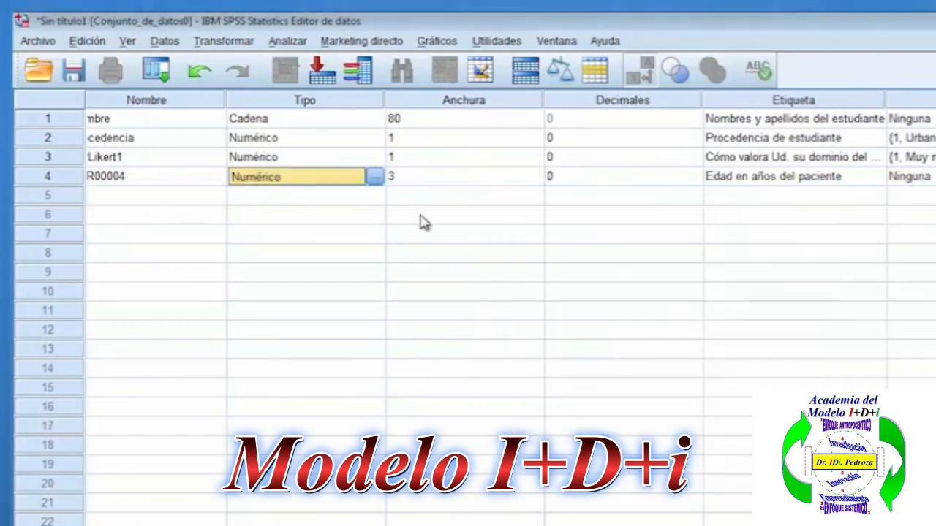
Rename the variable in row 4 as edadpaciente.
click(143, 179)
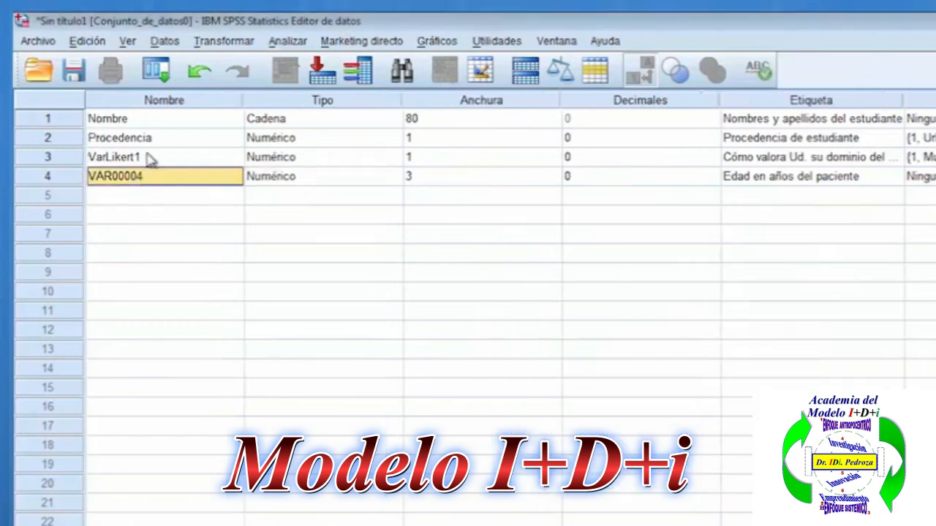
click(171, 110)
double_click(156, 180)
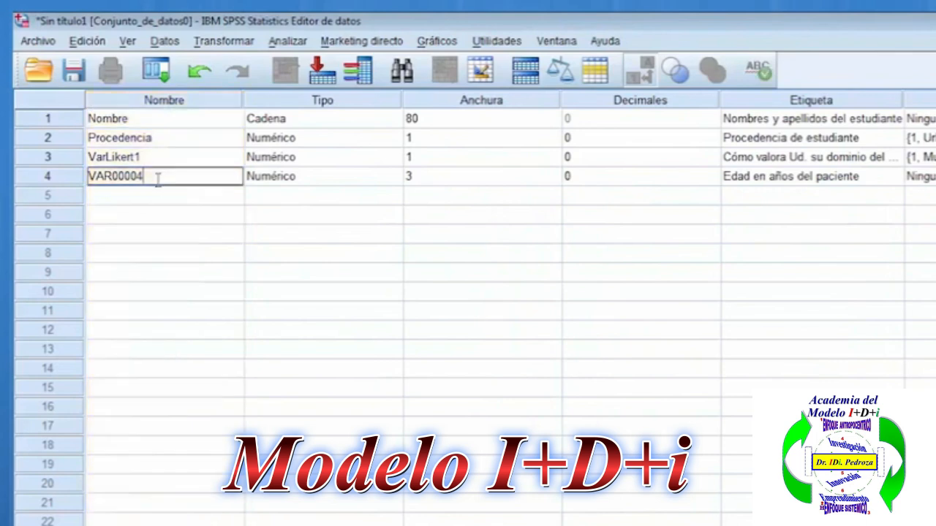
double_click(158, 180)
text(e)
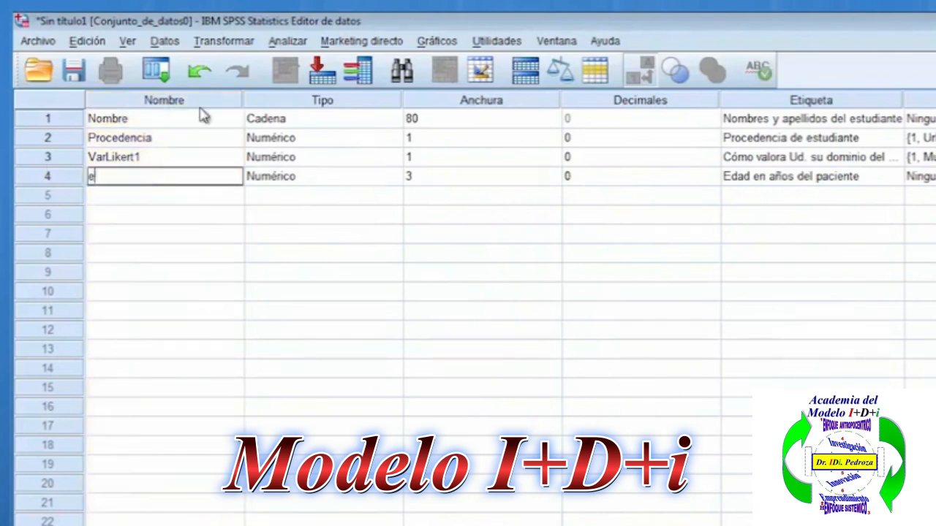
text(dadpaciente)
key(Return)
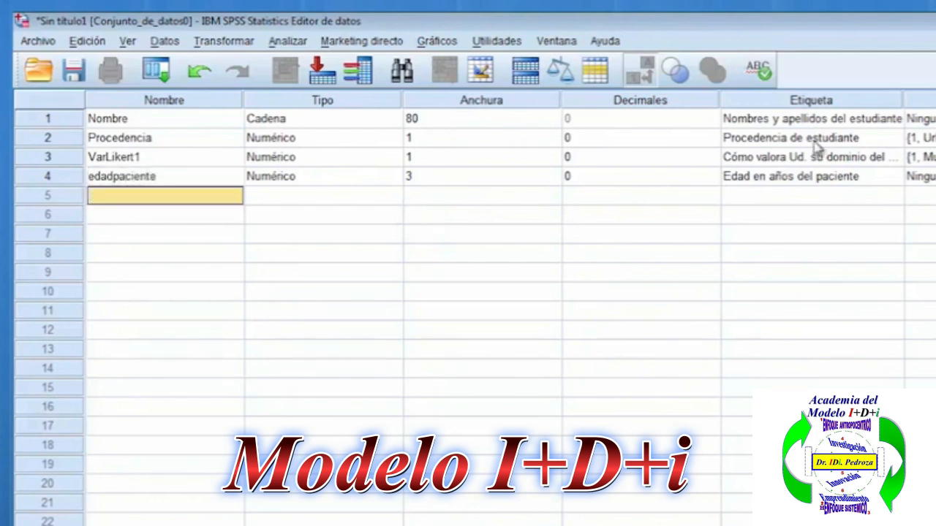
View edadpaciente in the data view, return to the variable list and check its value labels column.
double_click(43, 179)
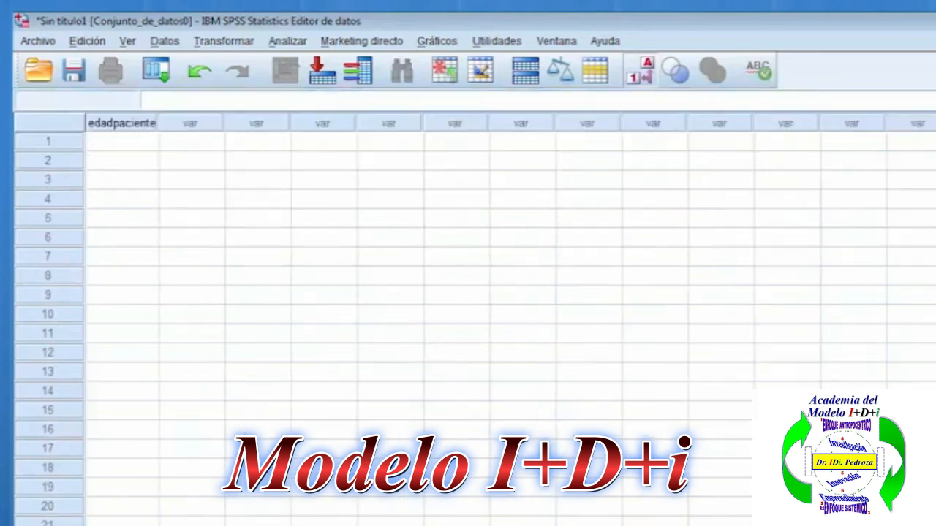
click(110, 525)
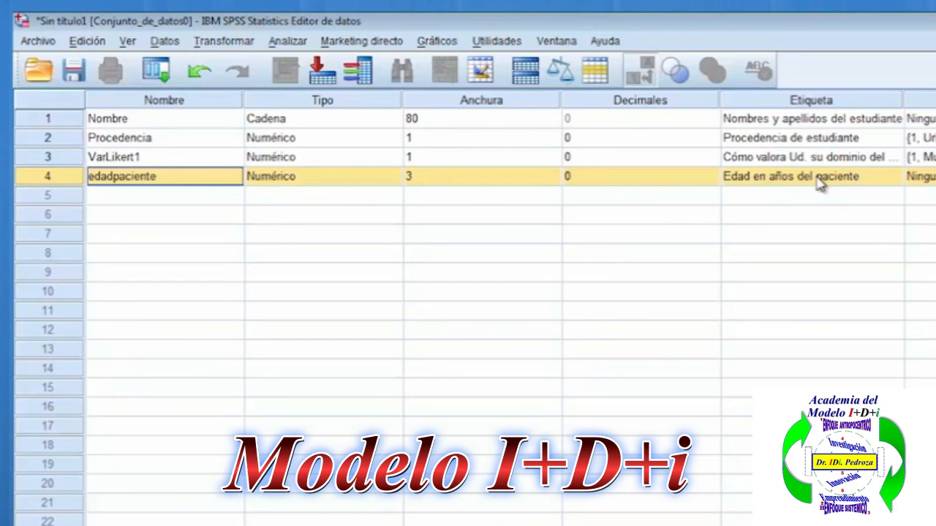
click(933, 100)
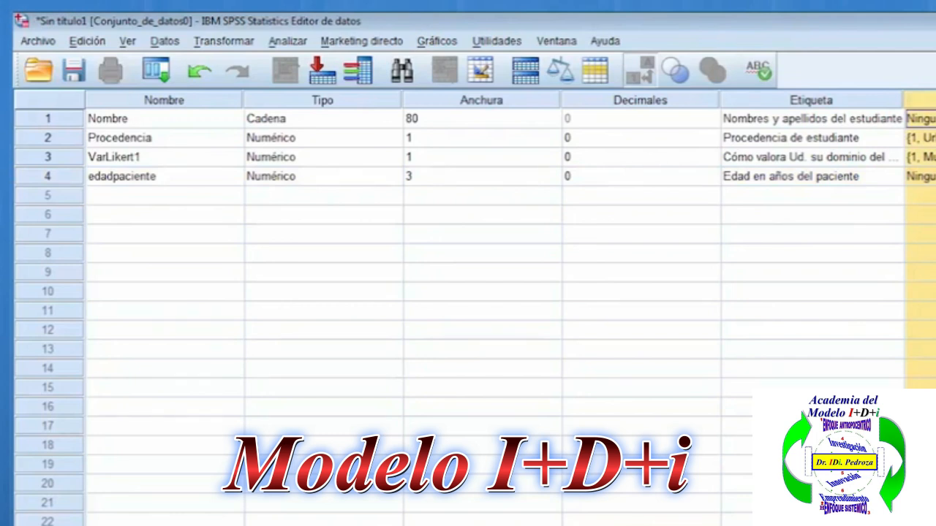
click(934, 100)
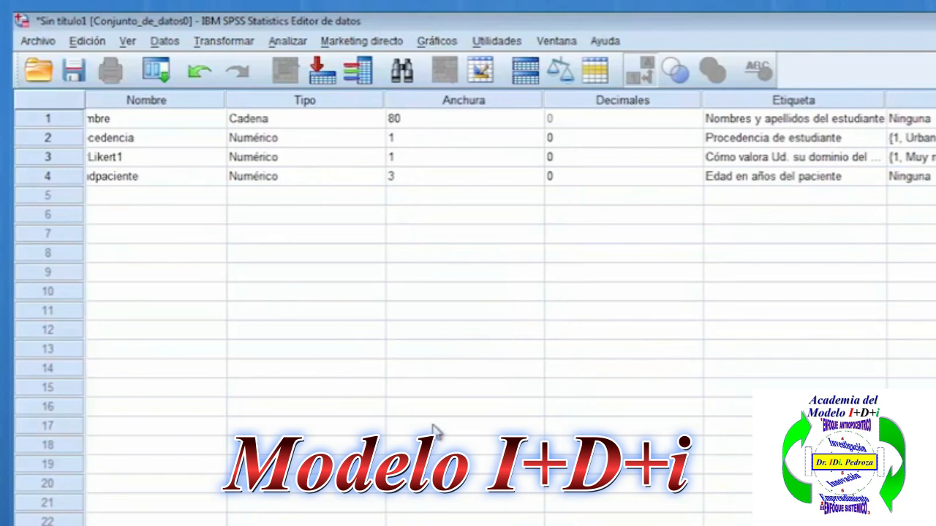
Switch to the Word template and copy "Nota 1 del estudiante" from item acad2.
key(alt+Tab)
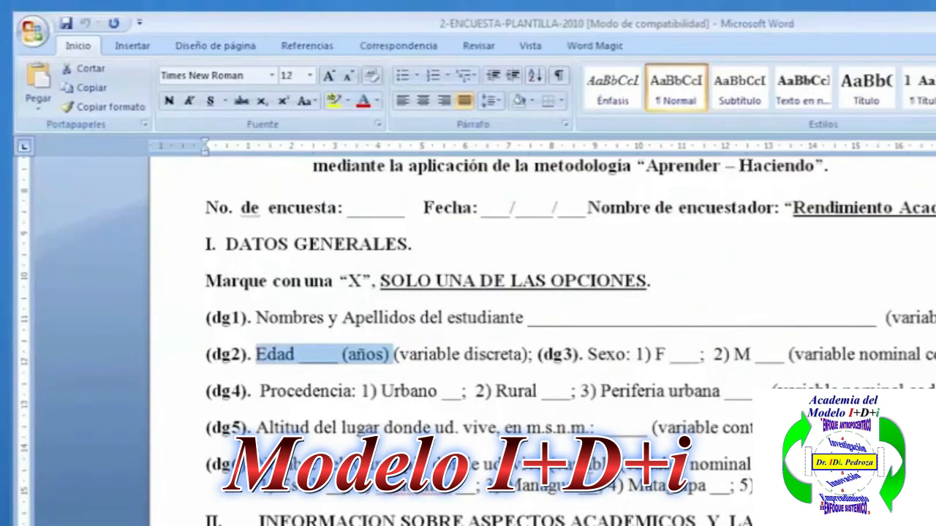
scroll(526, 421, down, 4)
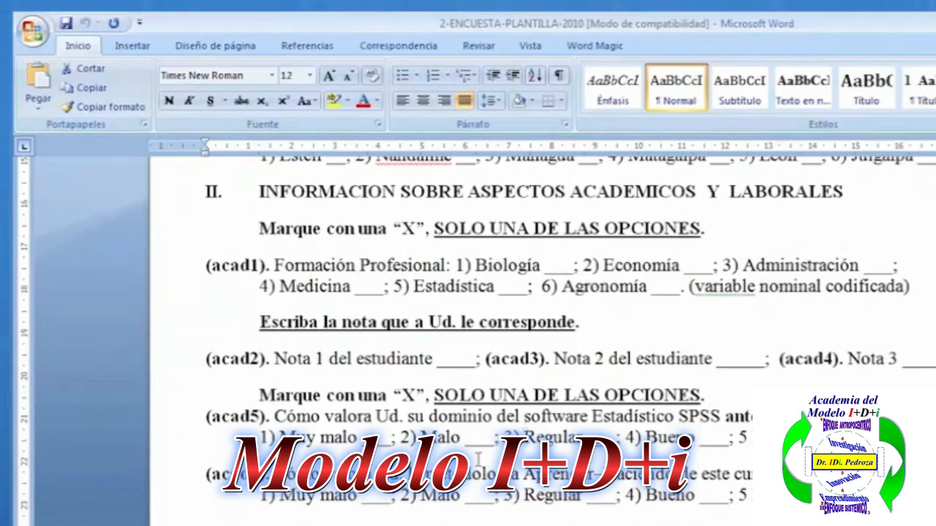
scroll(479, 459, up, 2)
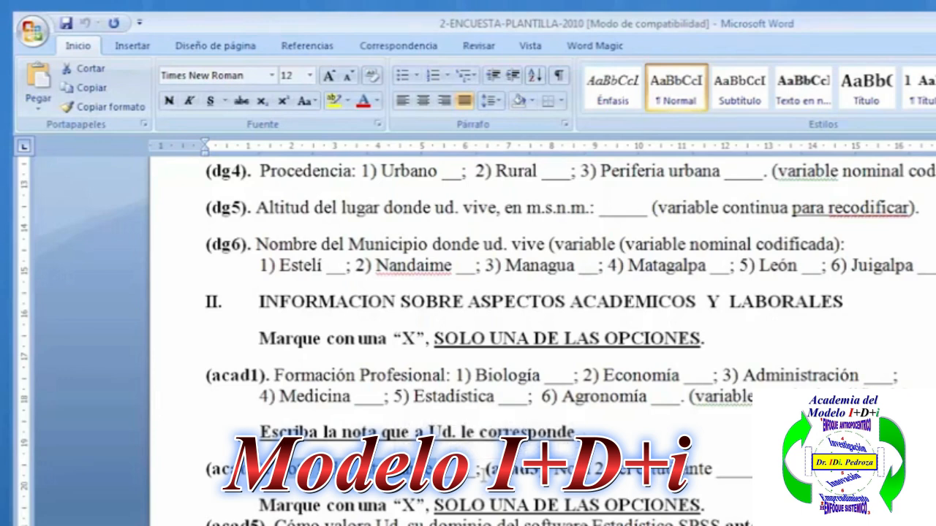
Return to SPSS, paste "Nota 1 del estudiante" as the label of a new variable in row 5, and open that label for editing.
key(alt+Tab)
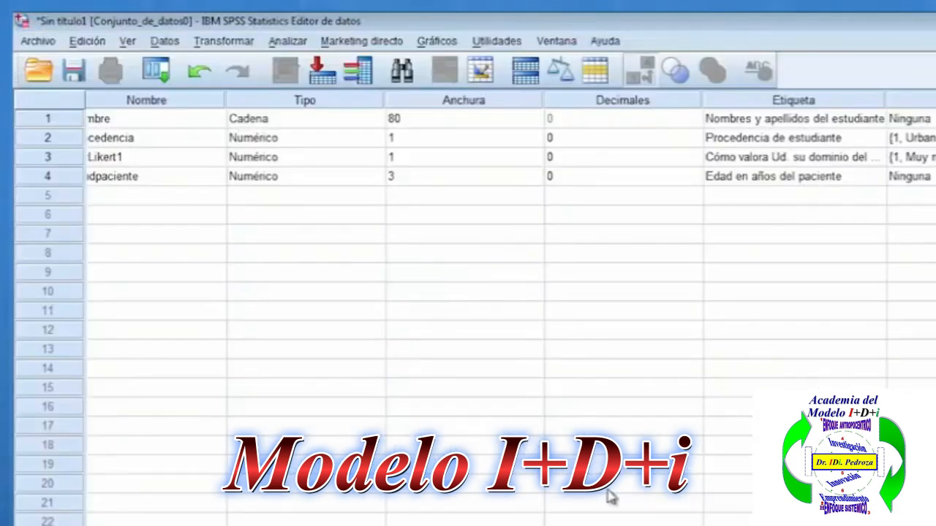
click(790, 197)
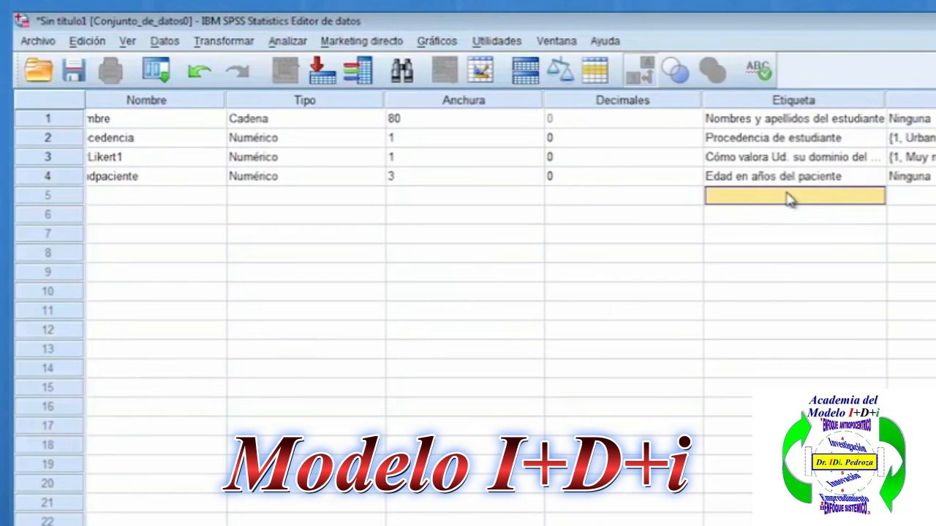
click(796, 100)
click(797, 199)
right_click(797, 202)
click(832, 231)
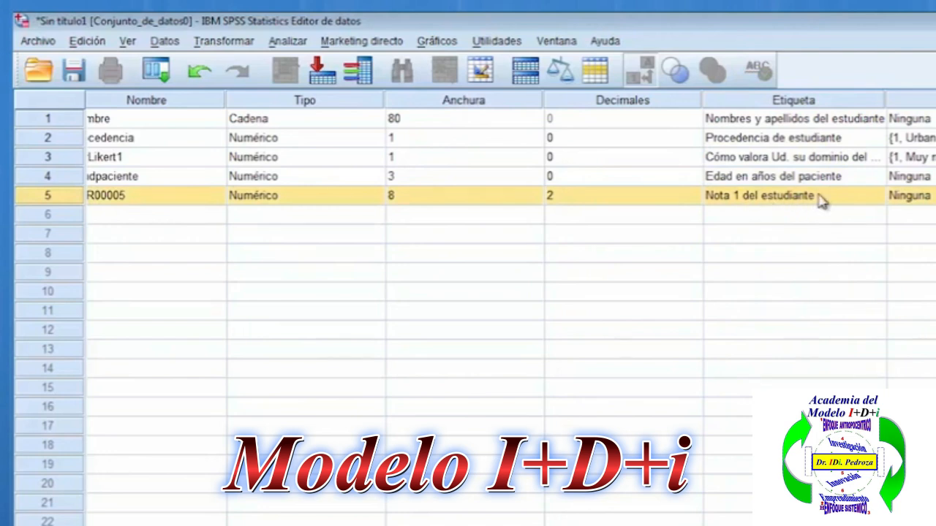
click(836, 240)
double_click(827, 195)
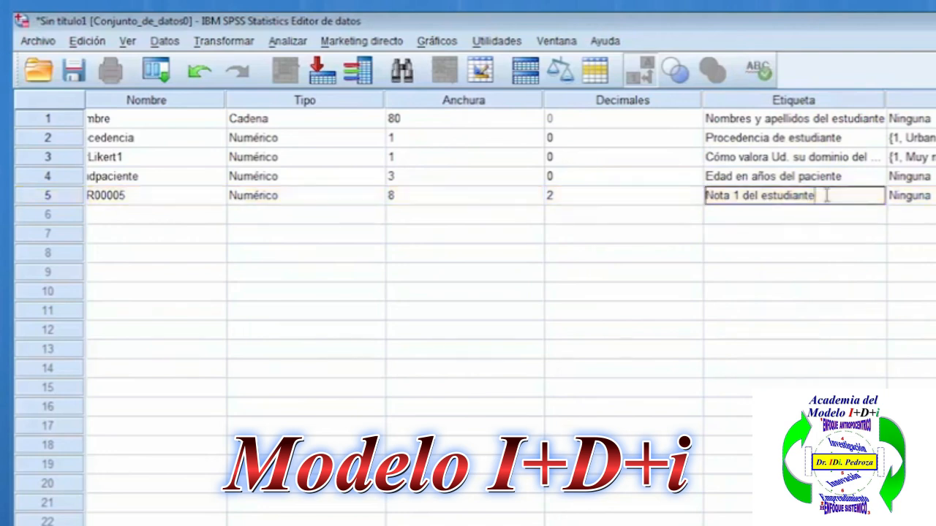
drag(720, 195, 832, 198)
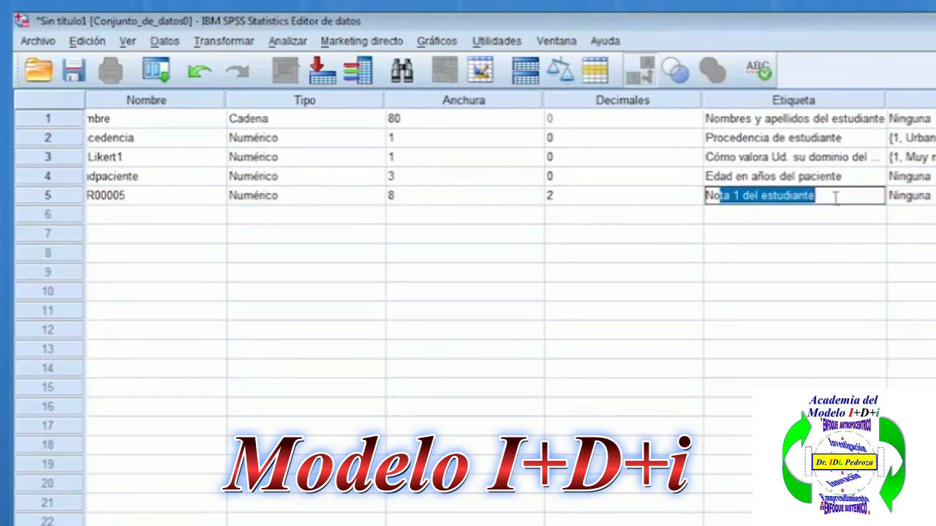
Leave the label as it is and rename the variable in row 5 as Nota1.
click(791, 104)
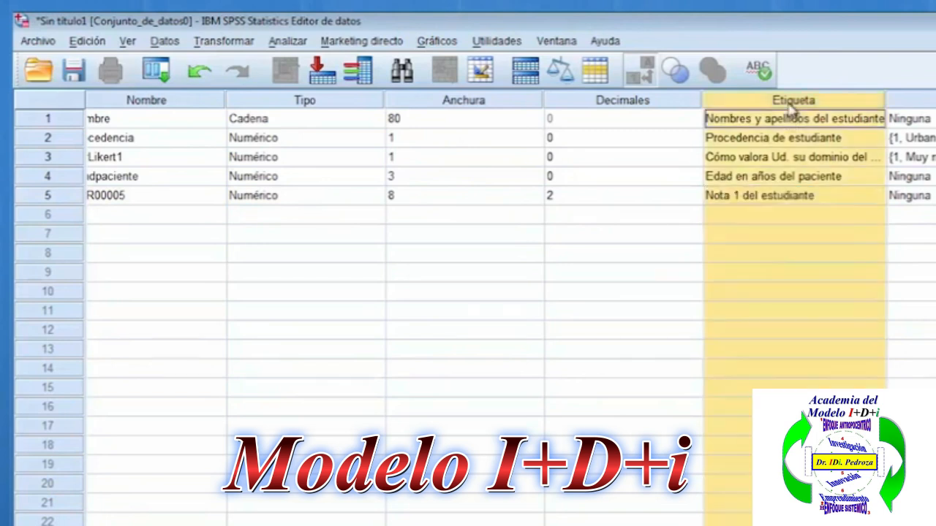
click(711, 201)
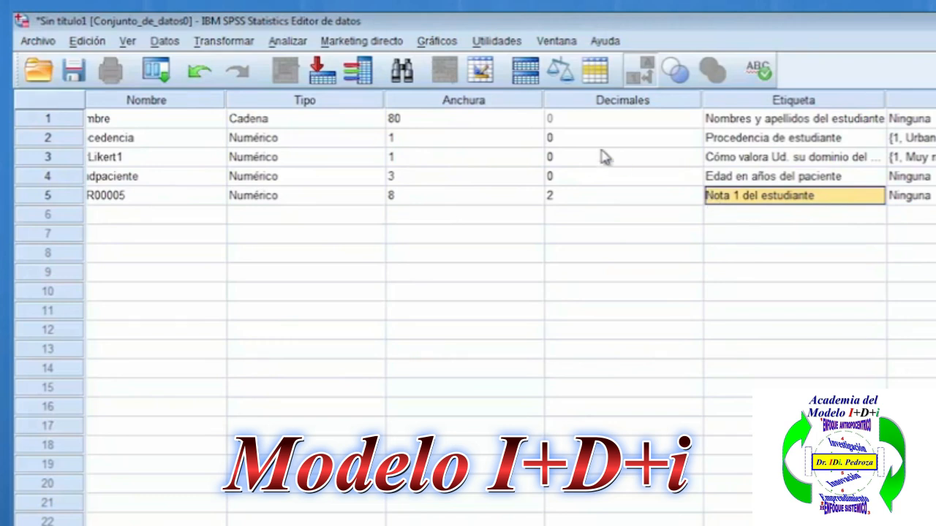
click(62, 196)
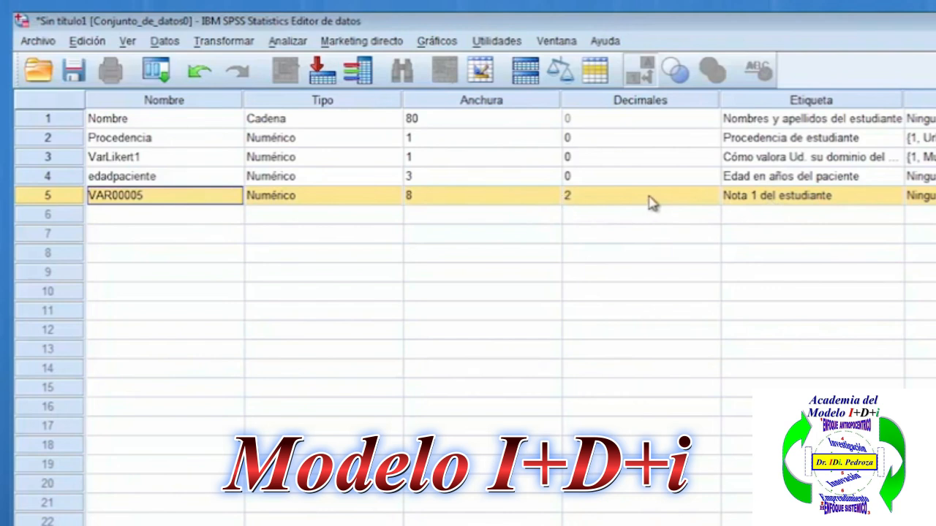
click(183, 195)
key(BackSpace)
key(BackSpace)
key(BackSpace)
key(BackSpace)
key(BackSpace)
key(BackSpace)
key(BackSpace)
key(BackSpace)
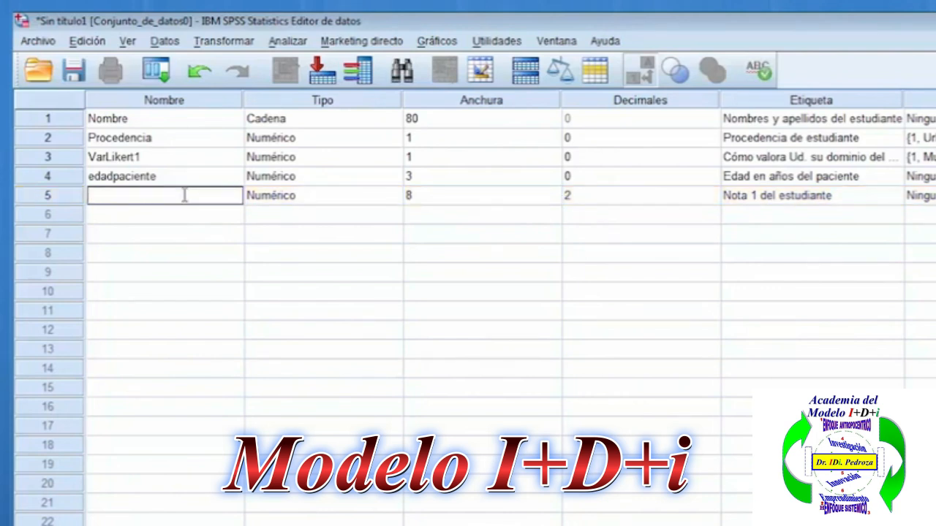
text(Nota1)
key(Return)
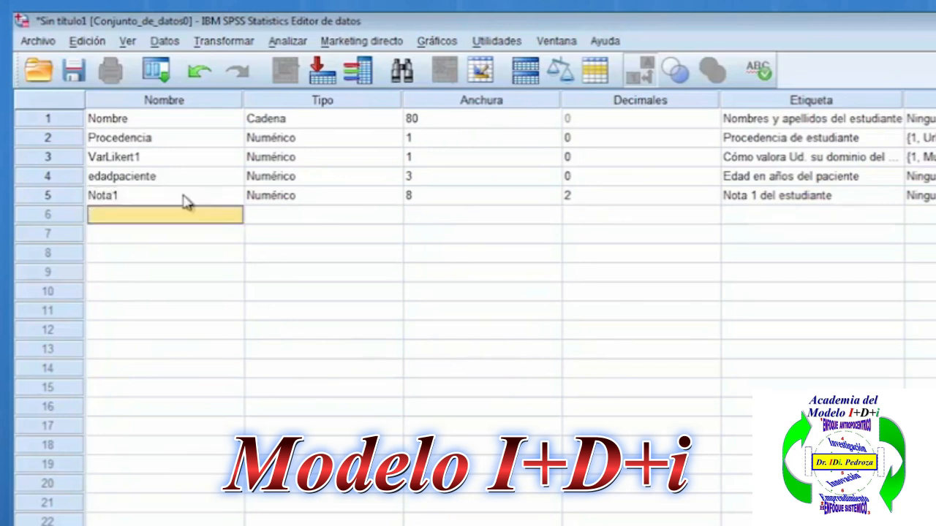
Capitalize the first letter of the variable name in row 4 so it reads Edadpaciente.
click(95, 180)
click(96, 180)
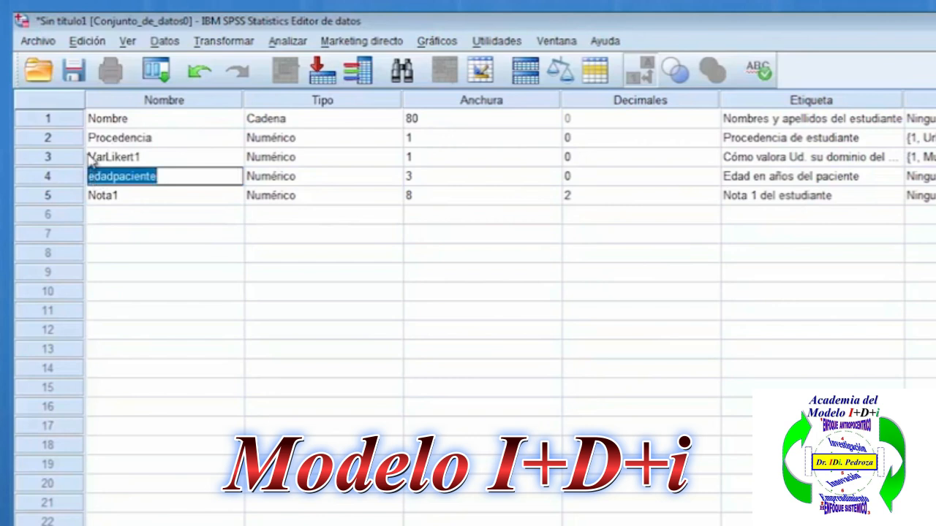
click(94, 177)
key(BackSpace)
text(E)
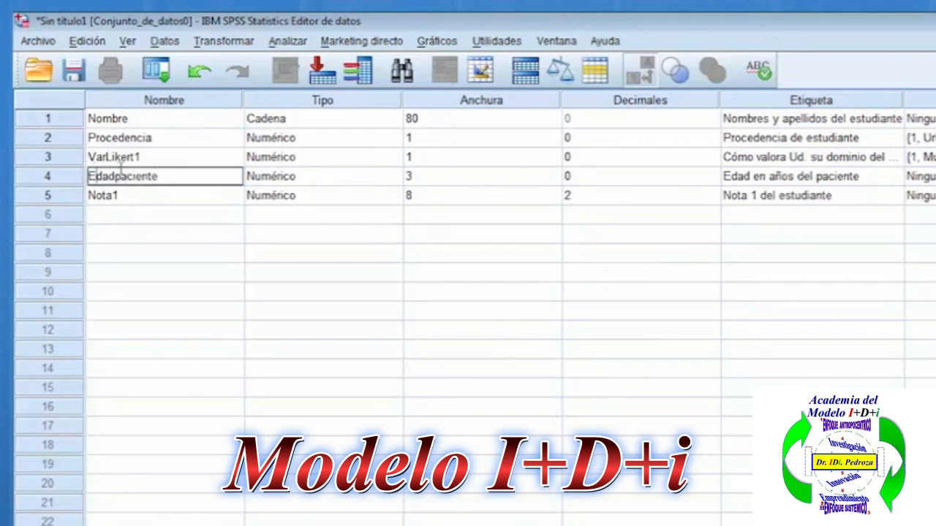
key(Return)
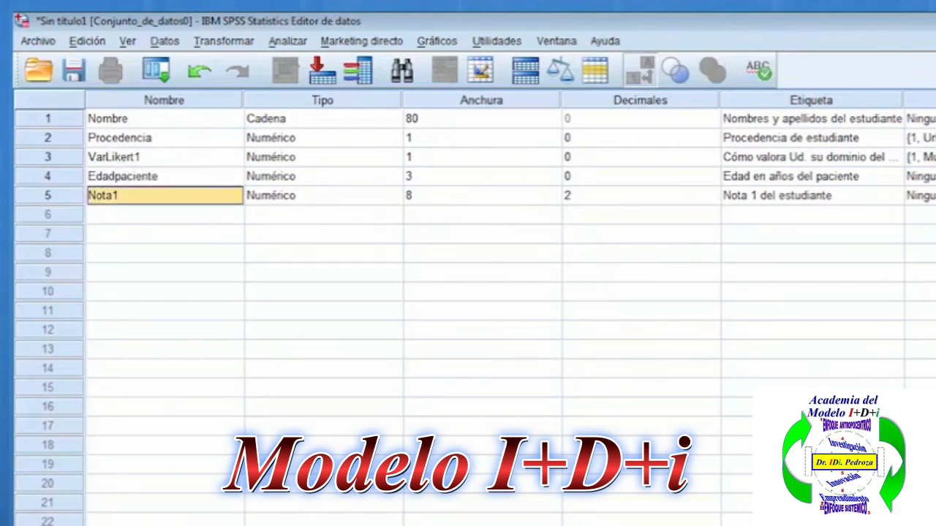
Set the width of the variable Nota1 to 3, leaving its decimals at 2.
click(853, 205)
click(78, 202)
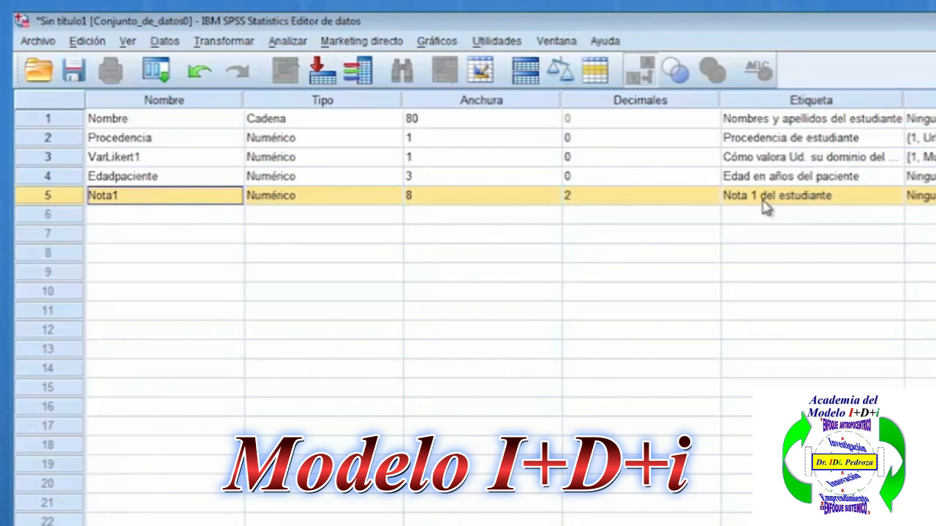
click(552, 199)
click(553, 200)
click(553, 200)
click(554, 200)
click(552, 199)
click(552, 199)
click(552, 199)
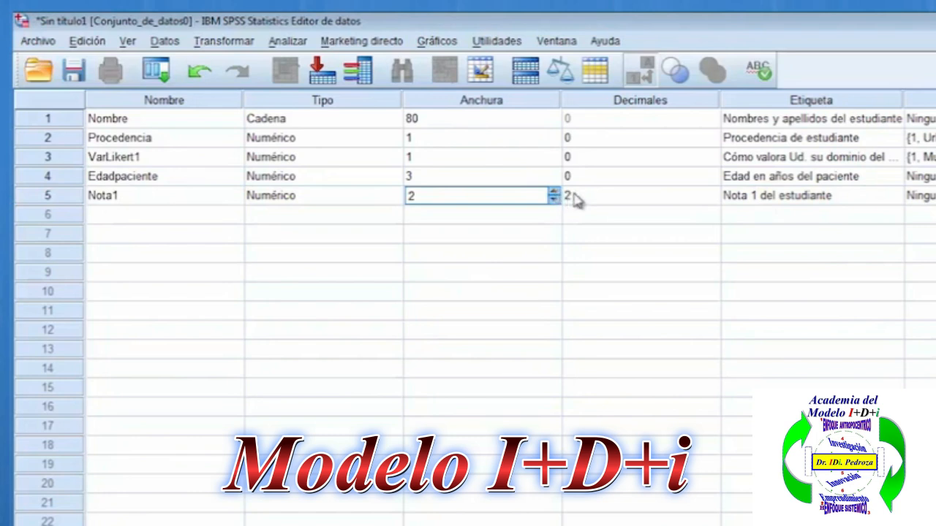
click(555, 193)
click(612, 199)
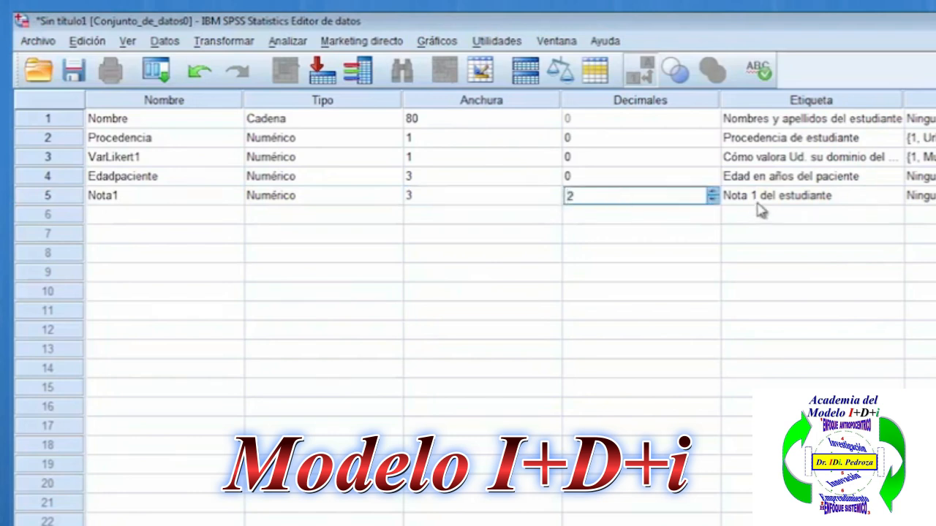
click(77, 199)
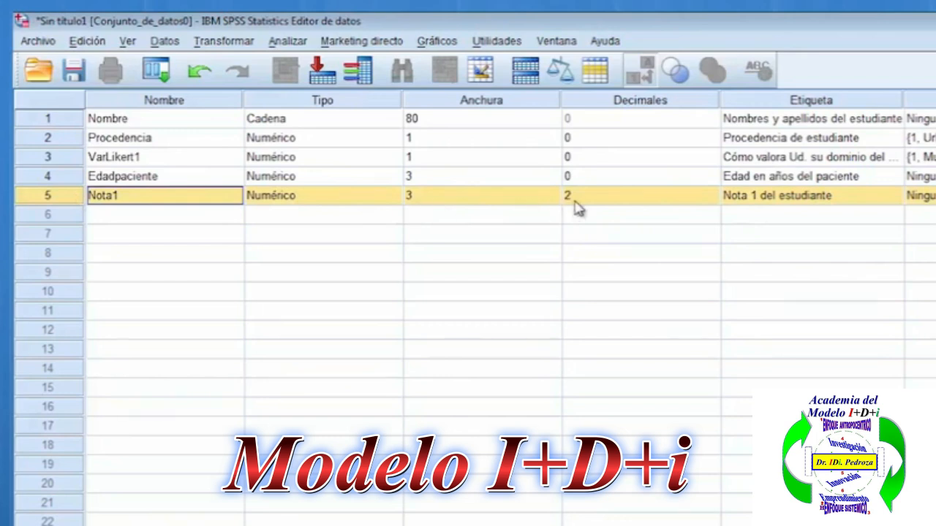
click(837, 218)
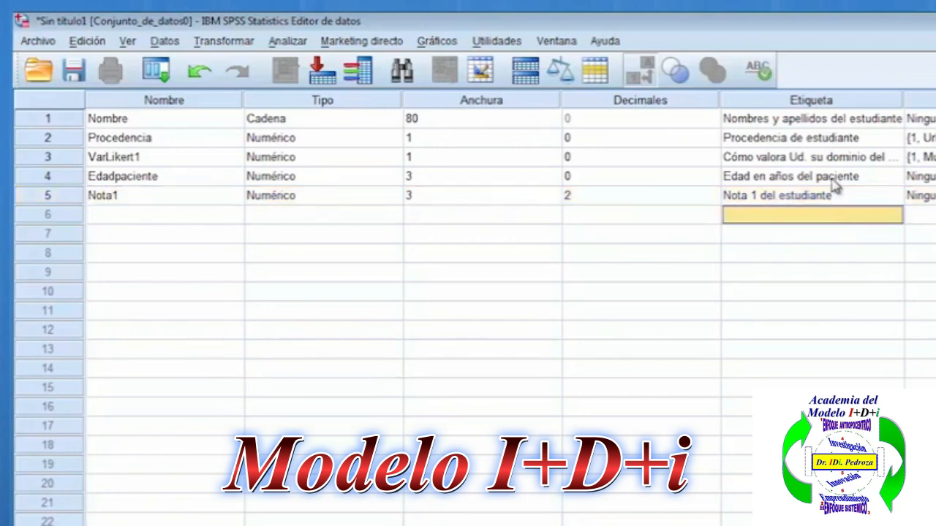
click(834, 184)
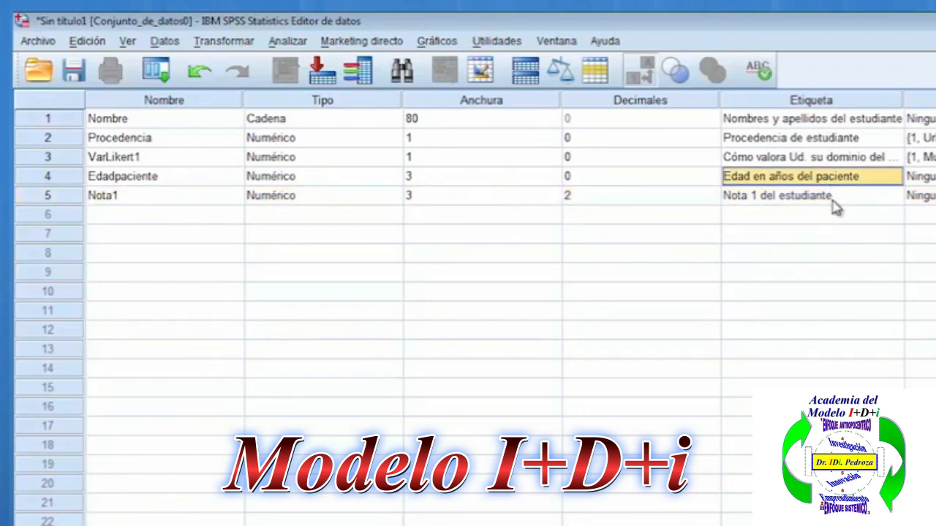
click(834, 202)
click(837, 218)
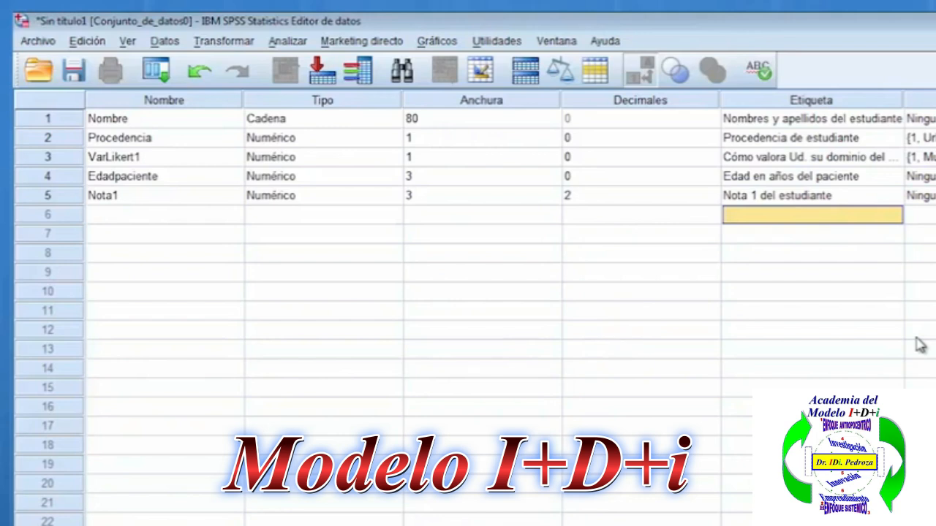
Switch to the Word template and copy items Valid1 to Valid5 from the table in section III.
key(alt+Tab)
scroll(622, 392, down, 3)
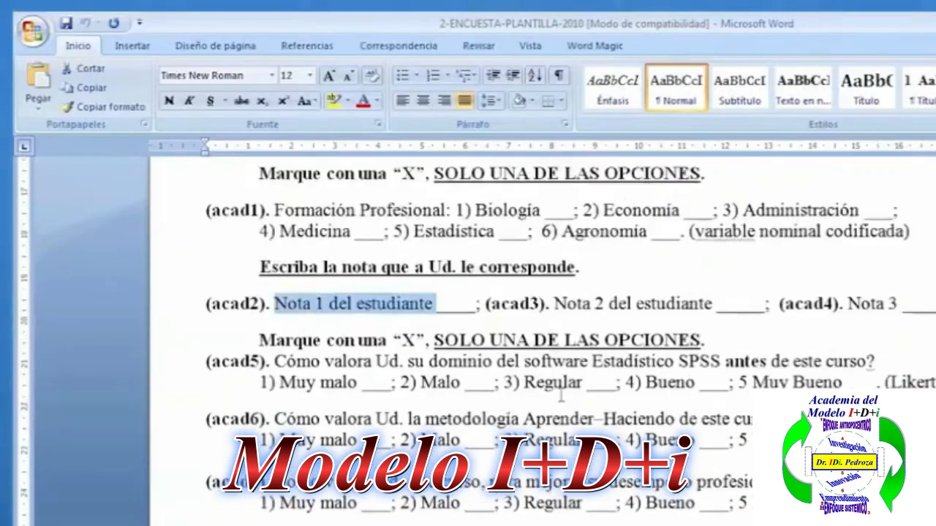
scroll(562, 397, up, 3)
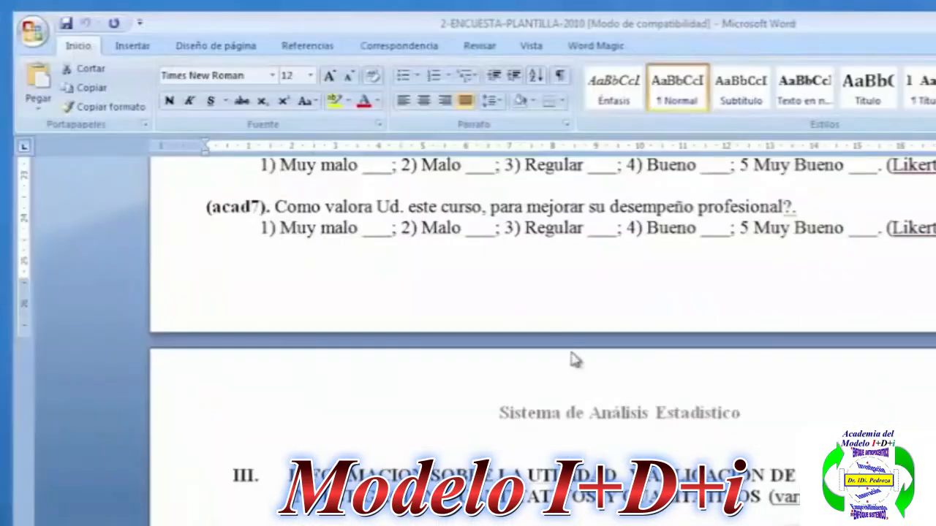
scroll(464, 347, down, 3)
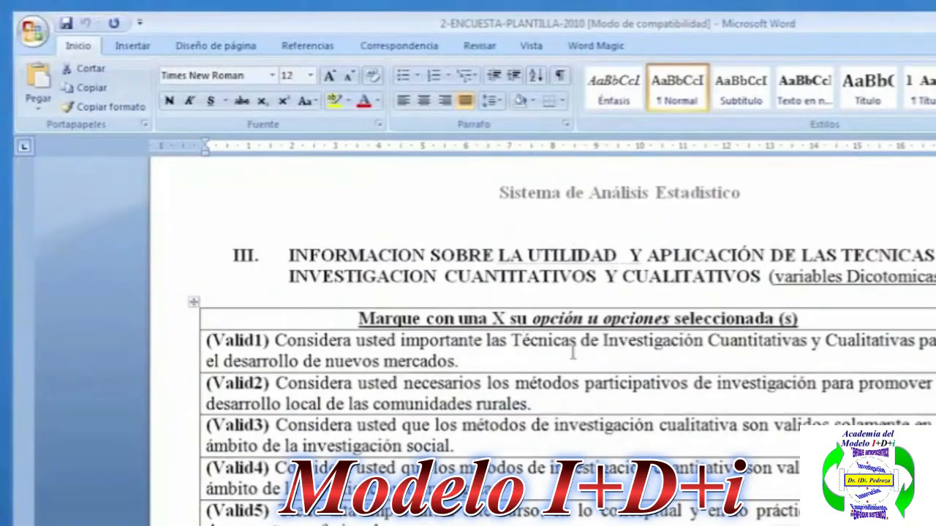
drag(262, 340, 647, 503)
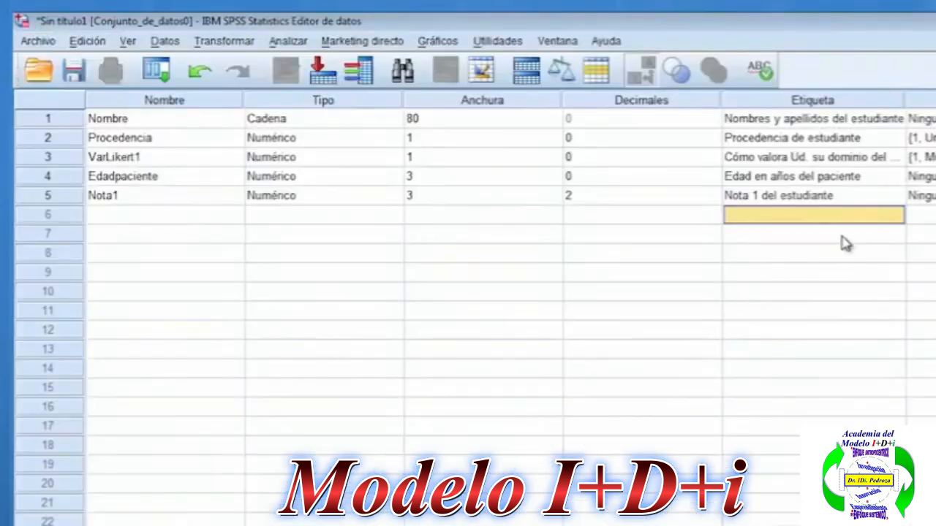
Return to SPSS and paste the five copied items as the labels of new variables in rows 6 to 10.
click(842, 233)
click(850, 234)
click(856, 218)
drag(856, 217, 871, 301)
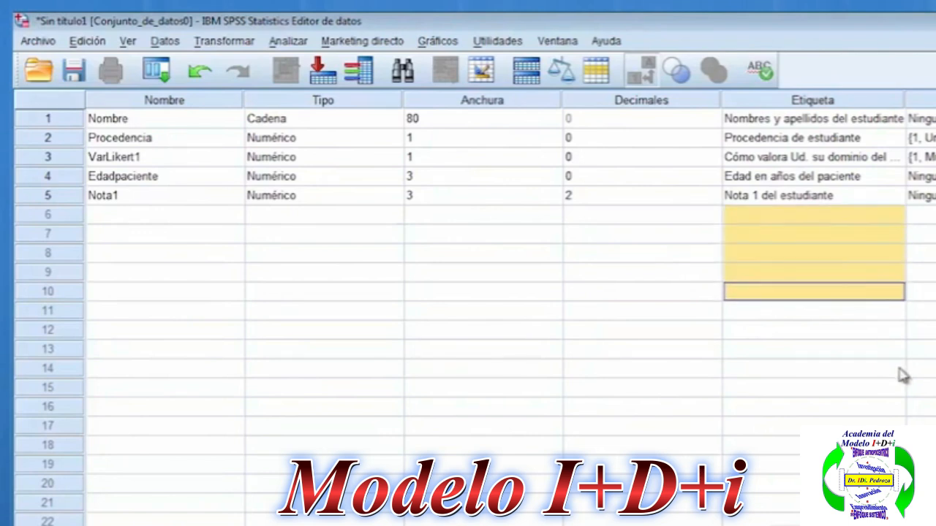
click(811, 222)
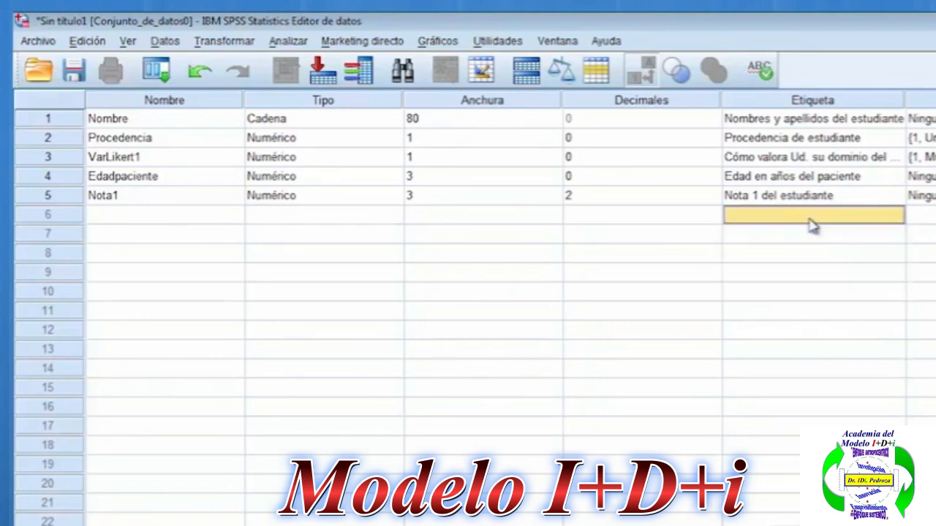
right_click(811, 221)
click(797, 212)
drag(794, 220, 816, 298)
right_click(813, 293)
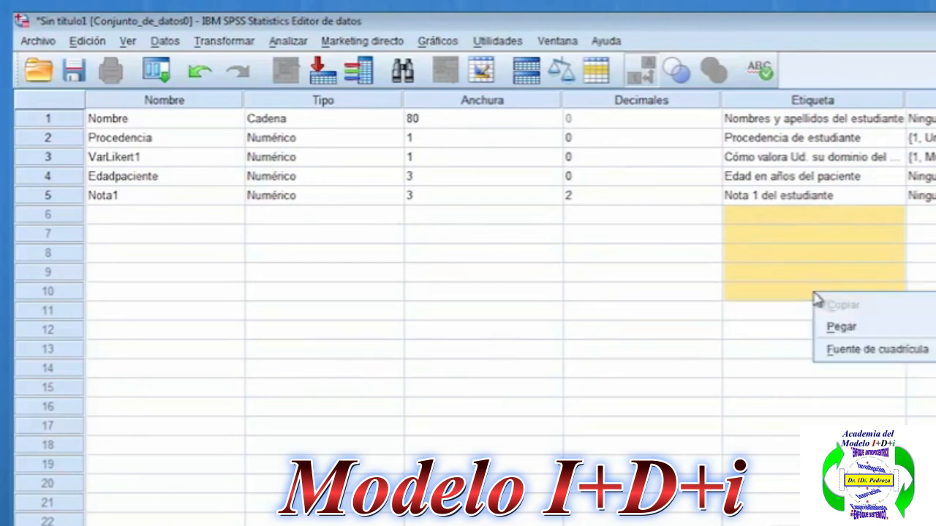
click(841, 329)
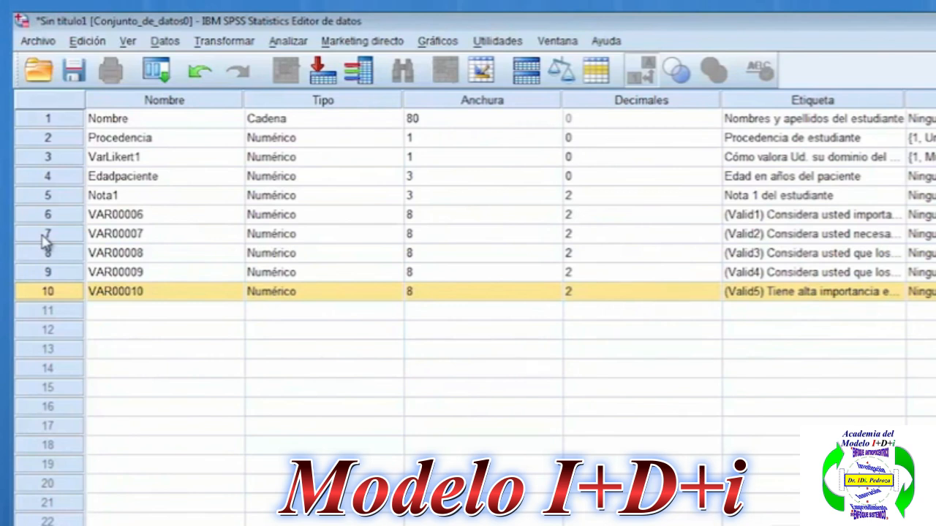
Compare the new variables in rows 6 to 10 with the Valid1 to Valid5 items in the Word template.
drag(48, 218, 55, 296)
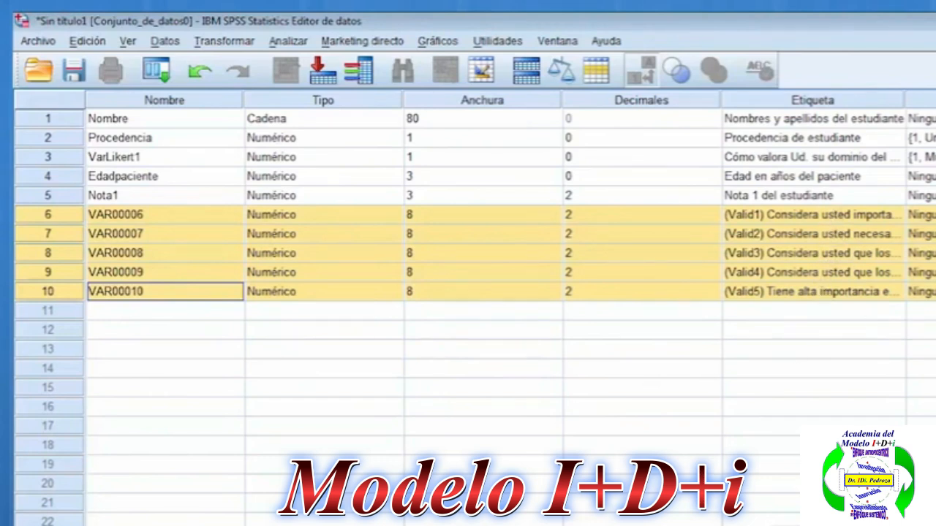
key(alt+Tab)
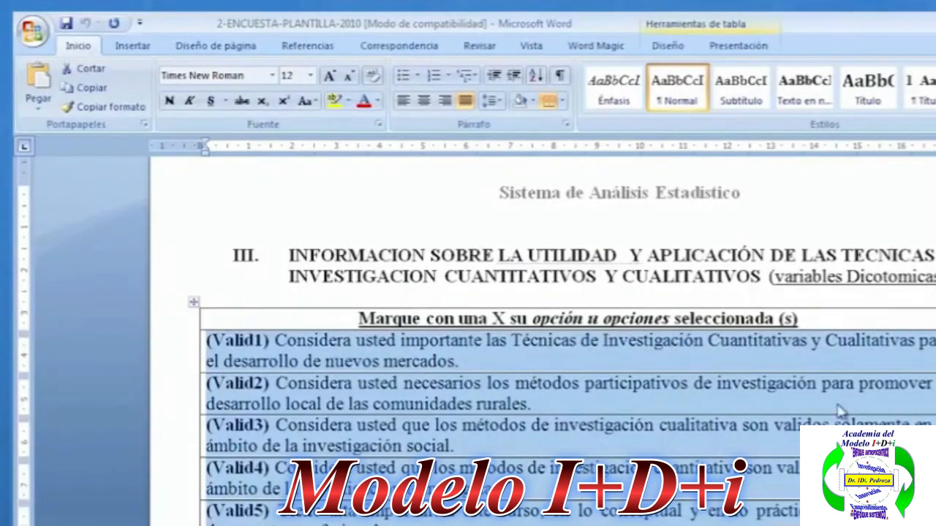
key(alt+Tab)
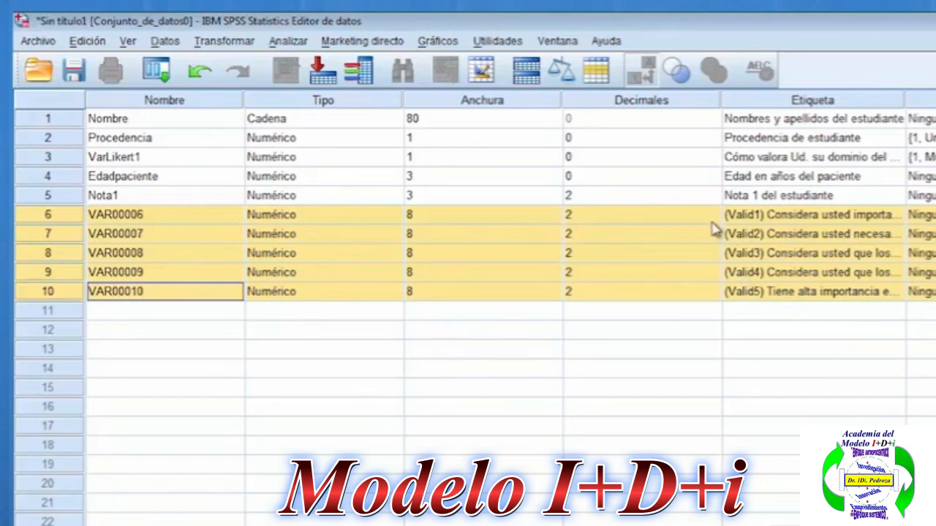
Set the numeric variable in row 6 to width 1 with 0 decimal places.
click(324, 216)
click(391, 216)
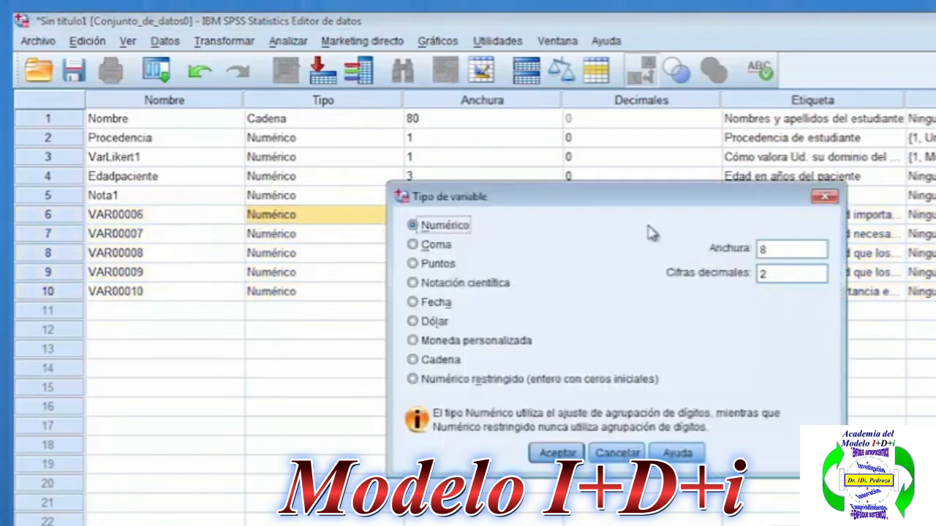
drag(779, 249, 734, 284)
text(1)
text(0)
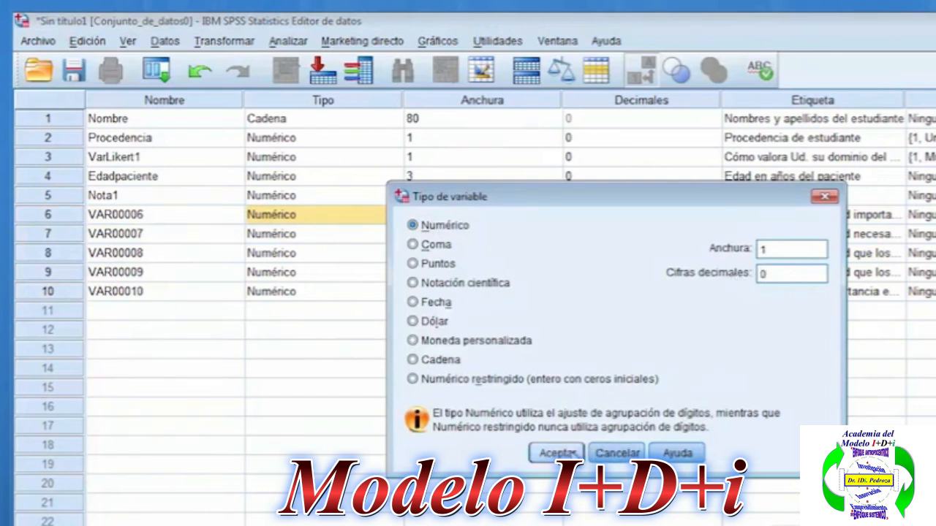
click(557, 454)
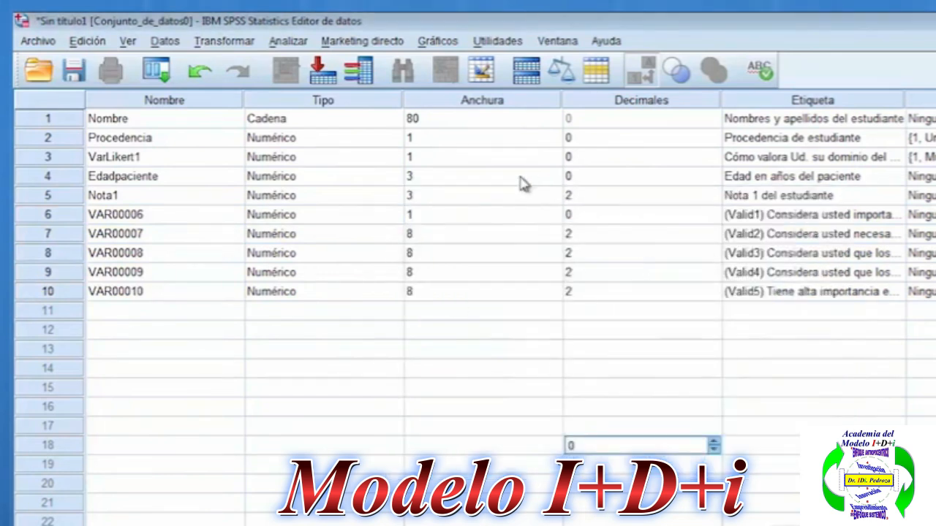
click(67, 217)
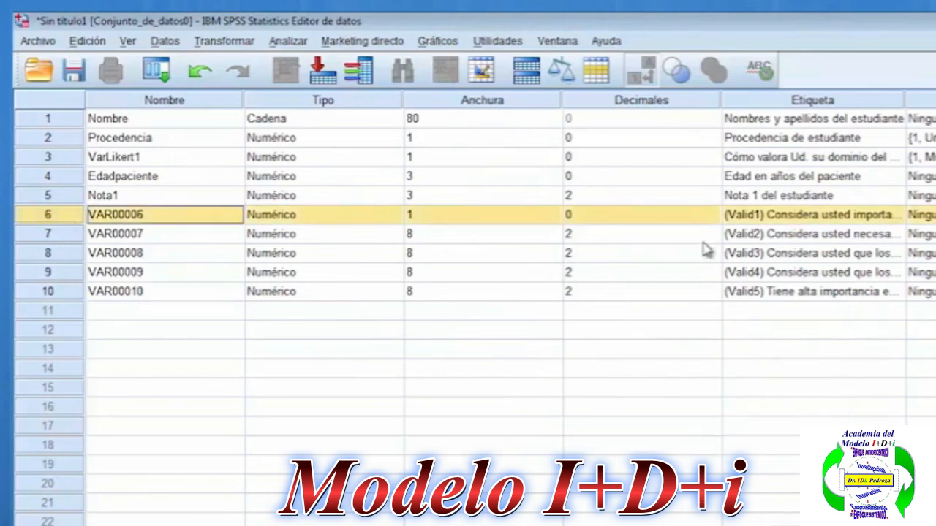
Rename the variable in row 6 as Dic1.
click(194, 223)
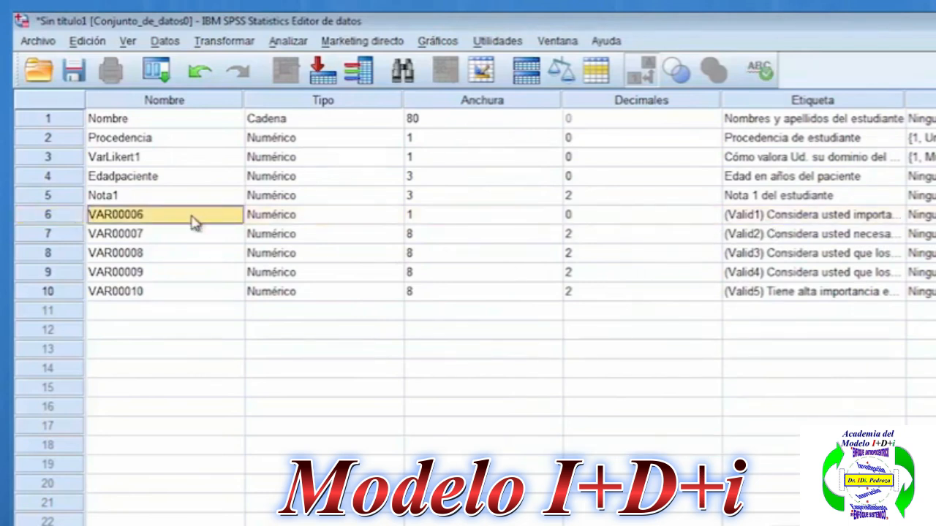
click(150, 100)
click(132, 214)
text(Dic)
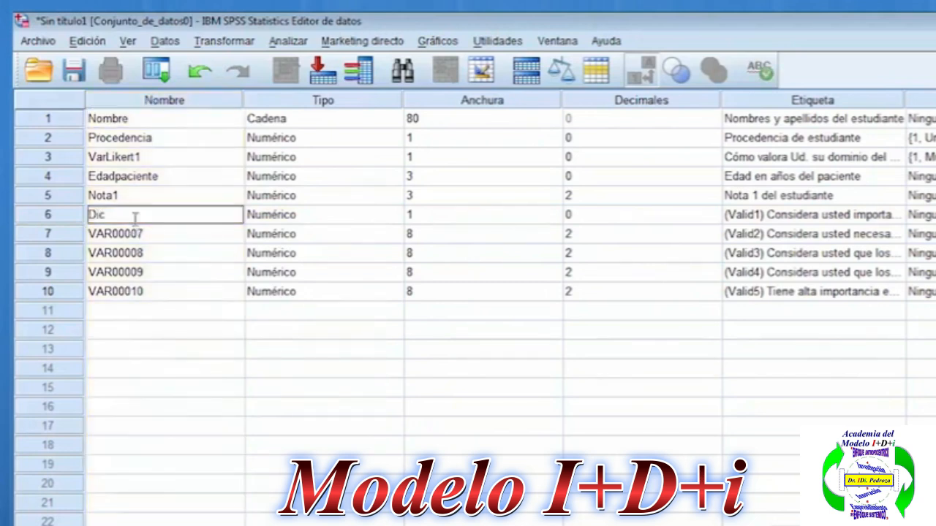
text(1)
key(Return)
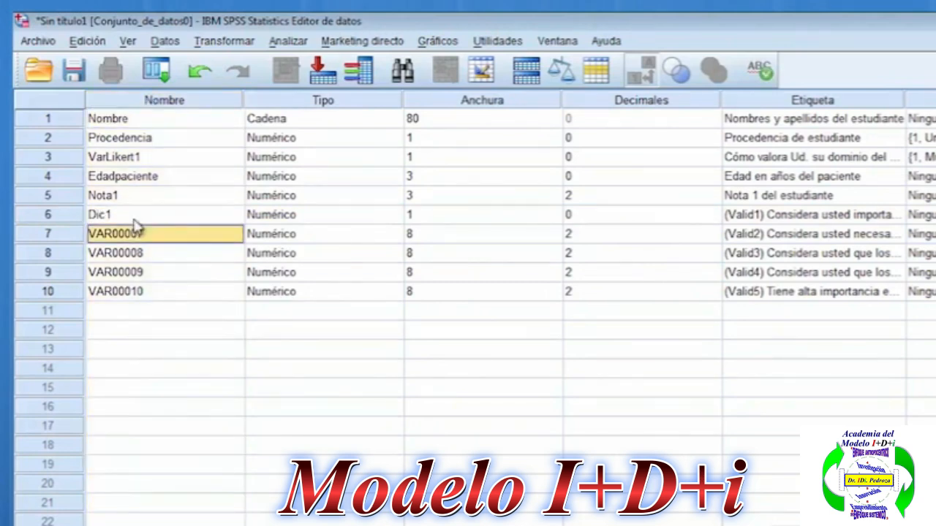
Rename the variables in rows 7 to 10 as Dic2, Dic3, Dic4 and Dic5.
text(Dic2)
key(Return)
text(Dic3)
key(Return)
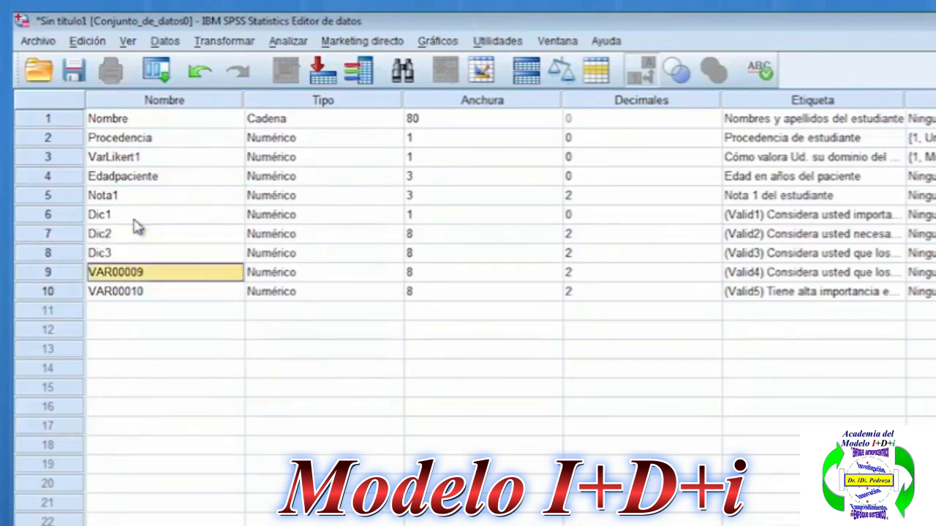
text(Dic4)
key(Return)
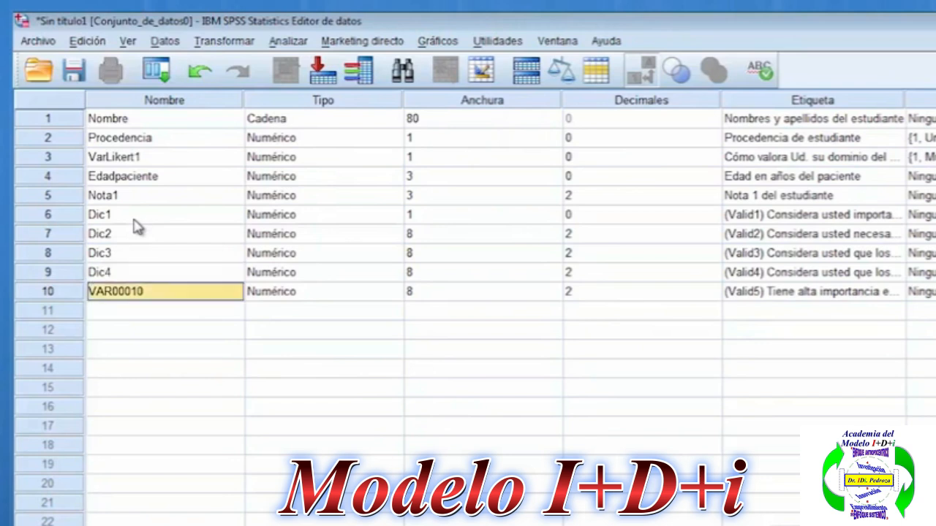
text(Dic5)
key(Return)
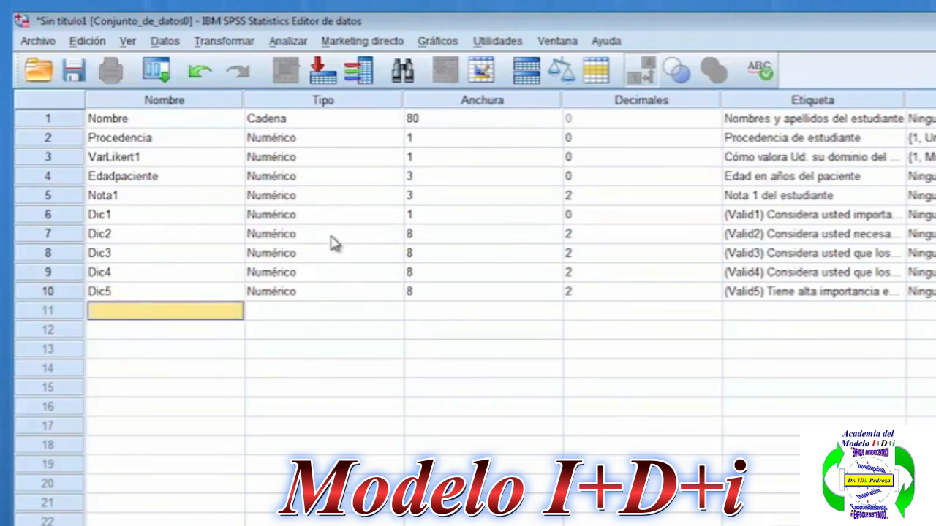
Set the decimals of the variables Dic2, Dic3, Dic4 and Dic5 to 0.
drag(318, 220, 333, 296)
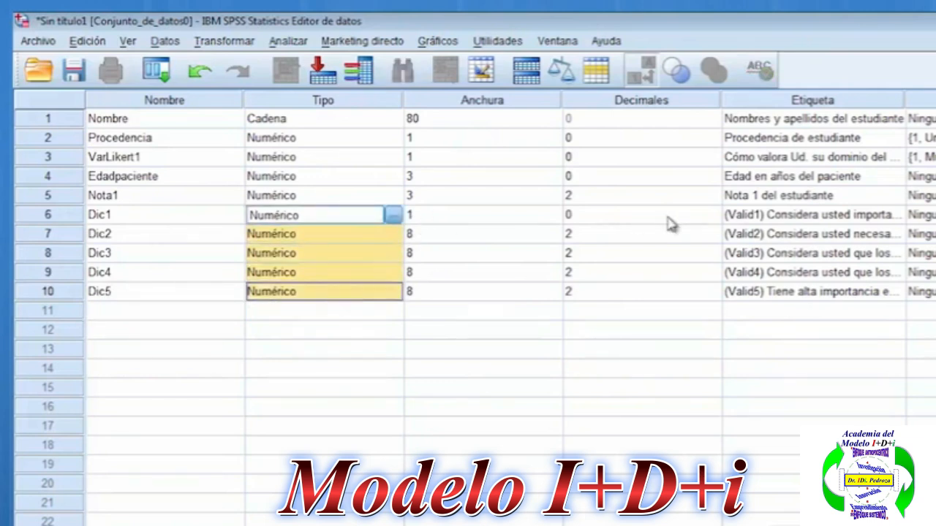
click(714, 237)
click(713, 237)
click(714, 257)
click(714, 256)
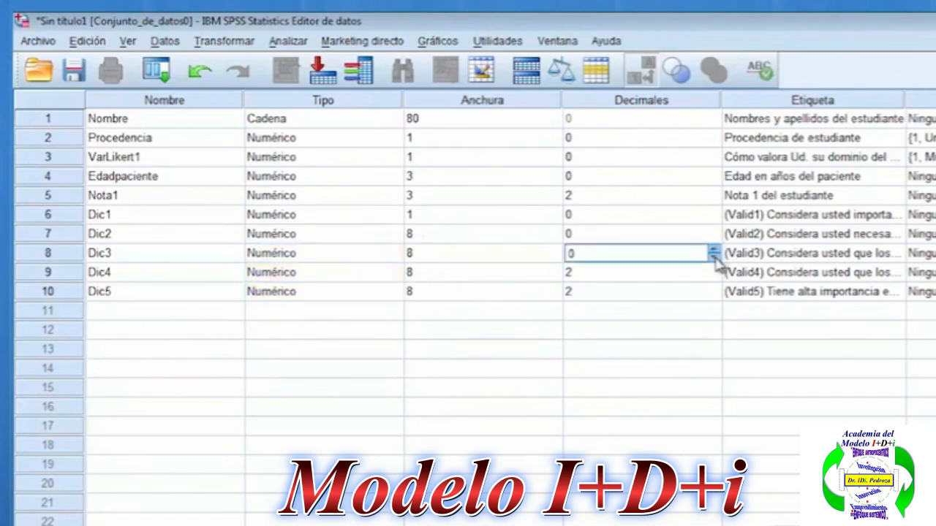
click(715, 291)
click(716, 295)
click(716, 295)
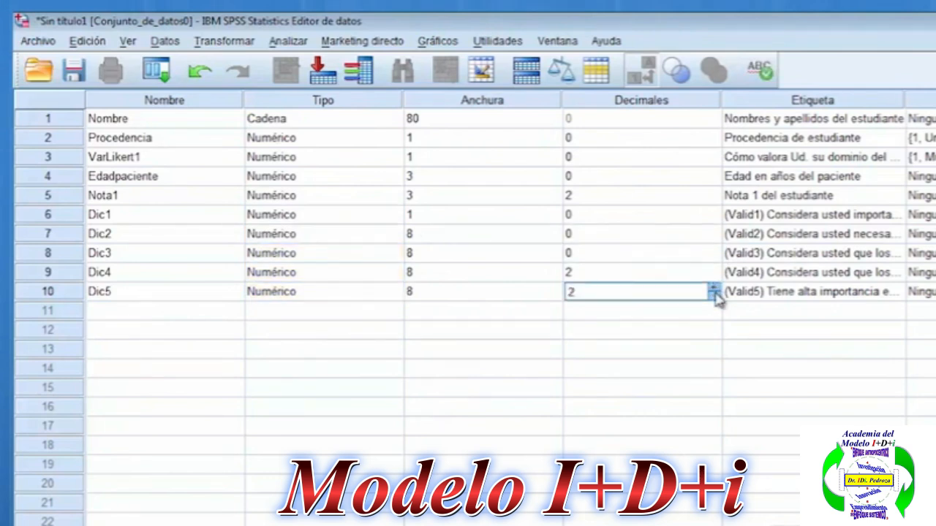
click(714, 274)
click(714, 276)
click(714, 276)
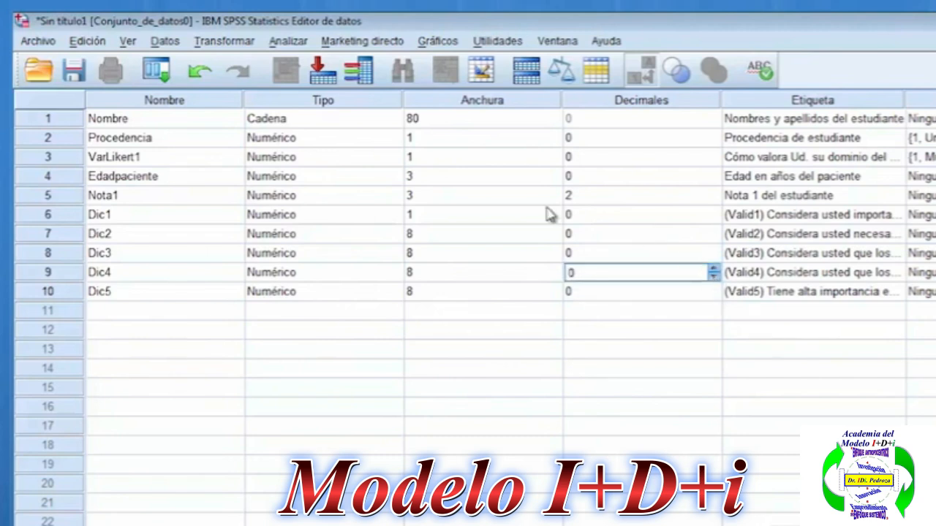
Set the width of the variables Dic2 and Dic3 to 1.
click(557, 241)
click(557, 240)
click(557, 240)
click(557, 242)
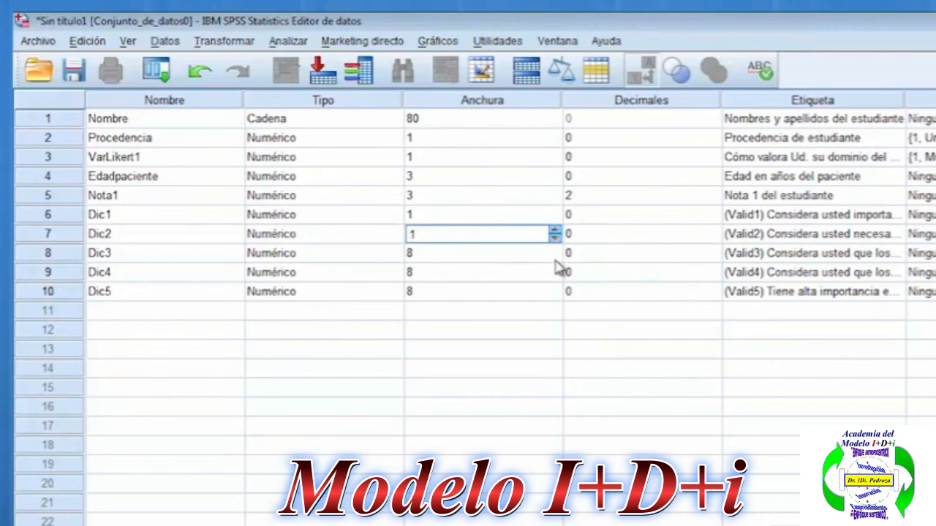
click(556, 260)
click(556, 257)
click(556, 257)
click(556, 257)
click(556, 258)
click(555, 257)
click(556, 258)
click(556, 257)
Set the width of the variables Dic4 and Dic5 to 1.
click(557, 278)
click(556, 277)
click(556, 277)
click(555, 276)
click(556, 277)
click(556, 276)
click(557, 278)
click(557, 278)
click(557, 296)
click(557, 296)
click(557, 296)
click(557, 296)
click(557, 296)
click(581, 296)
click(590, 276)
click(596, 253)
click(478, 253)
click(446, 219)
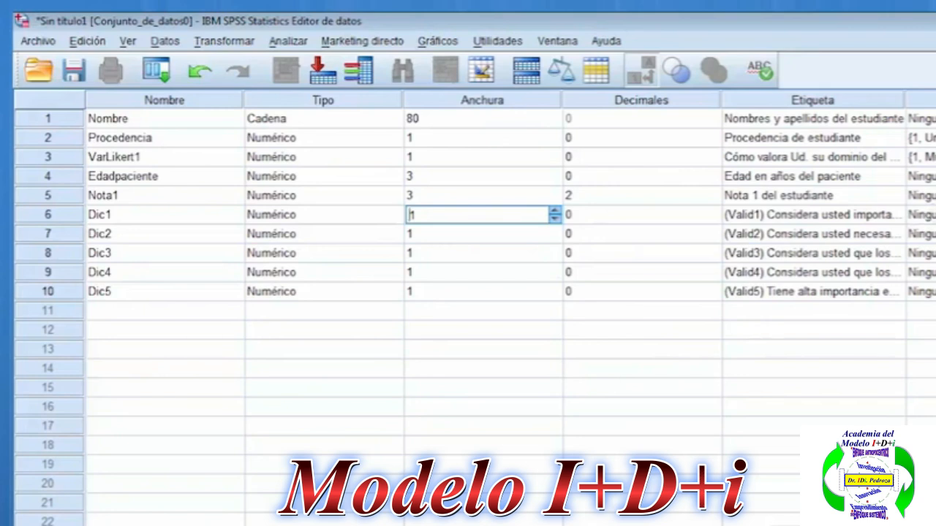
click(839, 220)
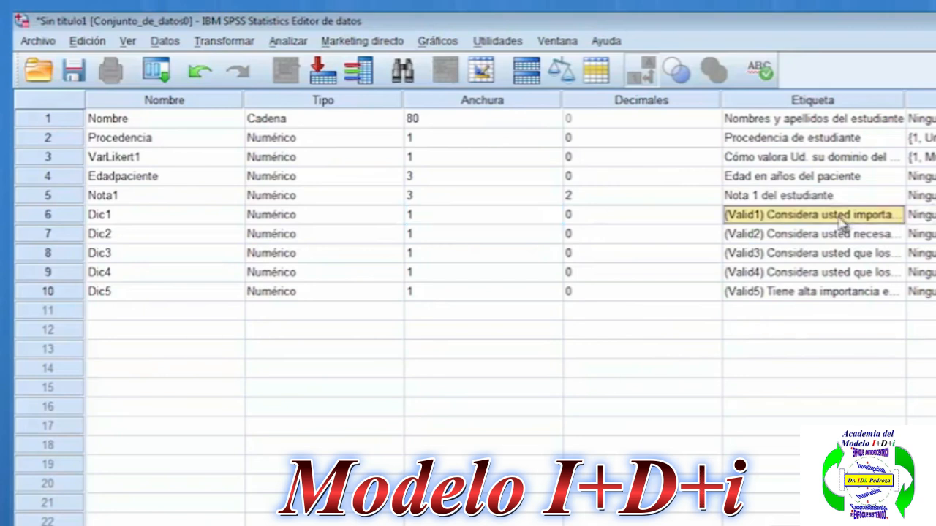
click(924, 234)
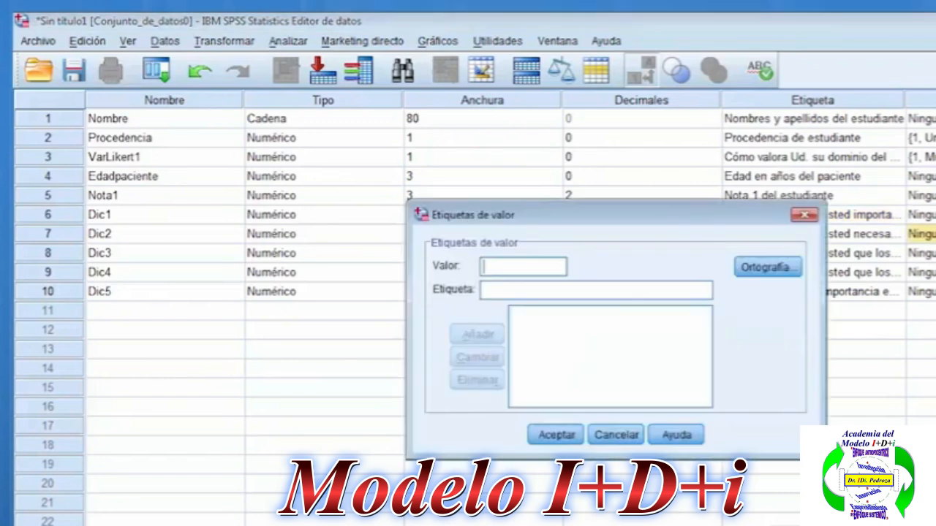
click(802, 235)
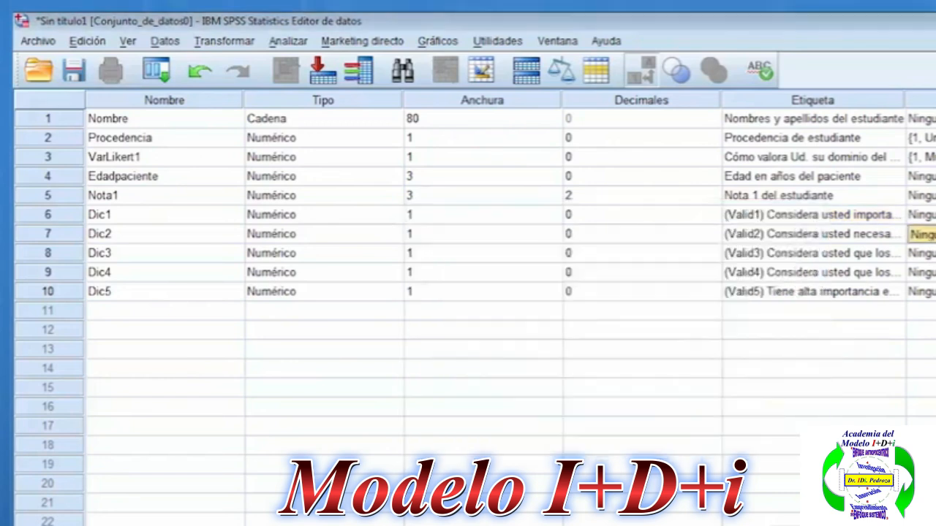
Define the value labels of Dic1 as 1 = "Si" and 0 = "No".
click(925, 215)
text(1)
click(520, 286)
text(Si)
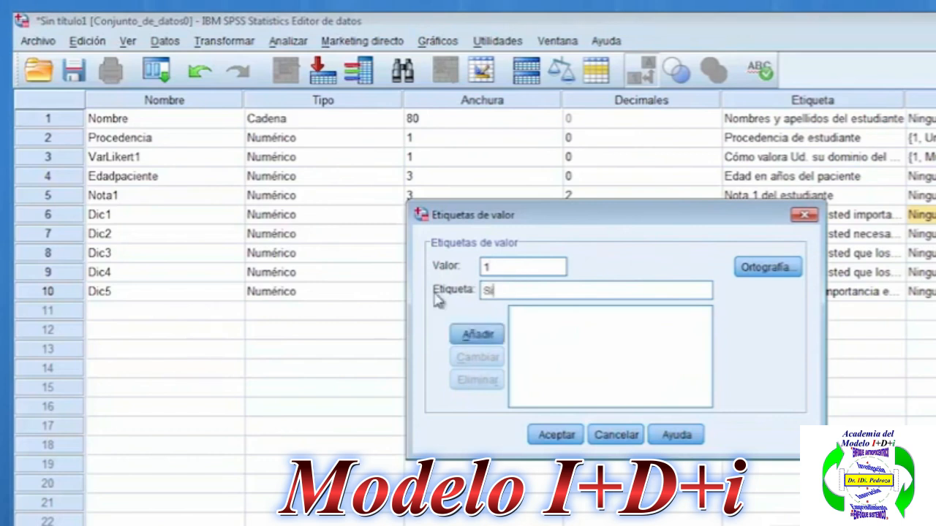
click(500, 334)
text(0)
click(489, 289)
text(NO)
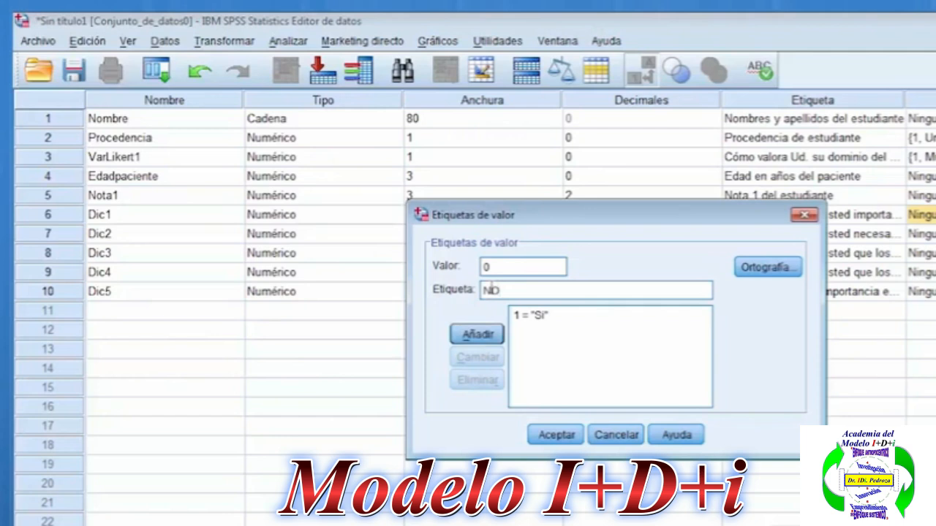
key(BackSpace)
text(o)
click(474, 335)
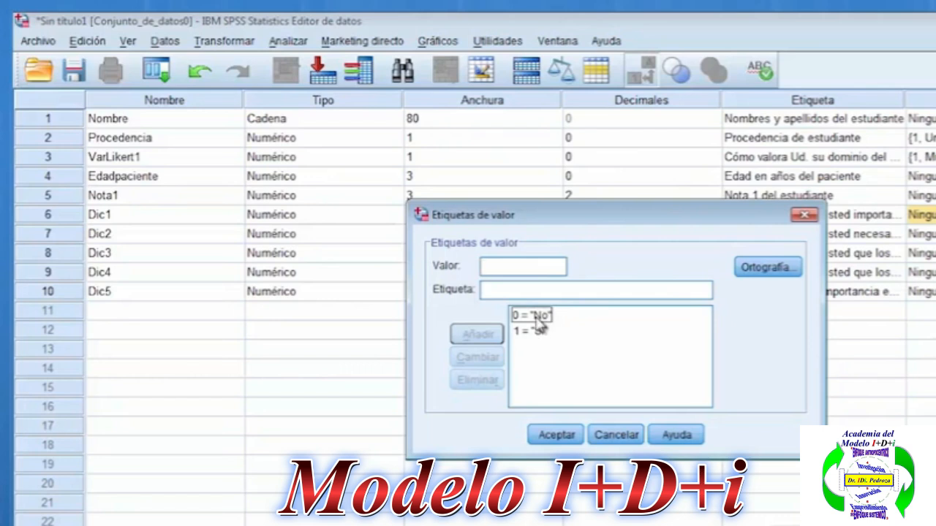
click(557, 435)
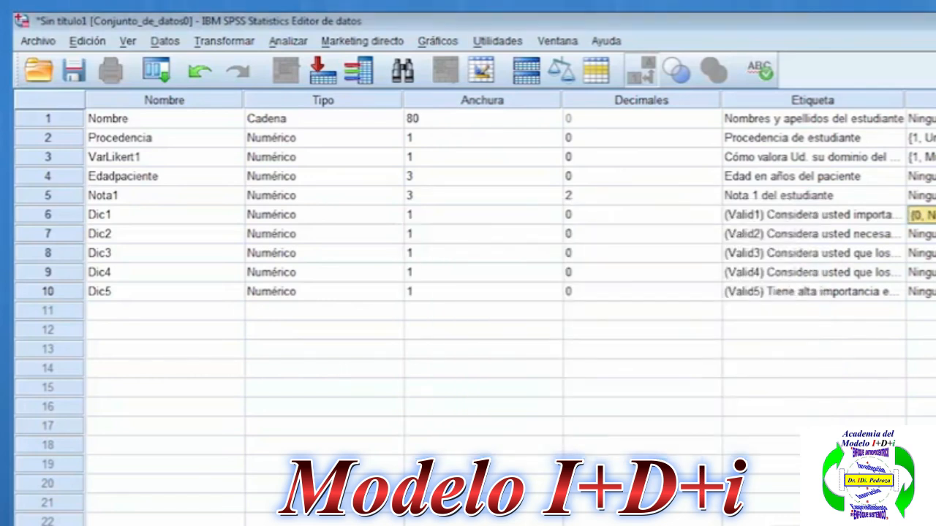
Switch to the Word template and review the Valid1 to Valid5 items in section III.
key(alt+Tab)
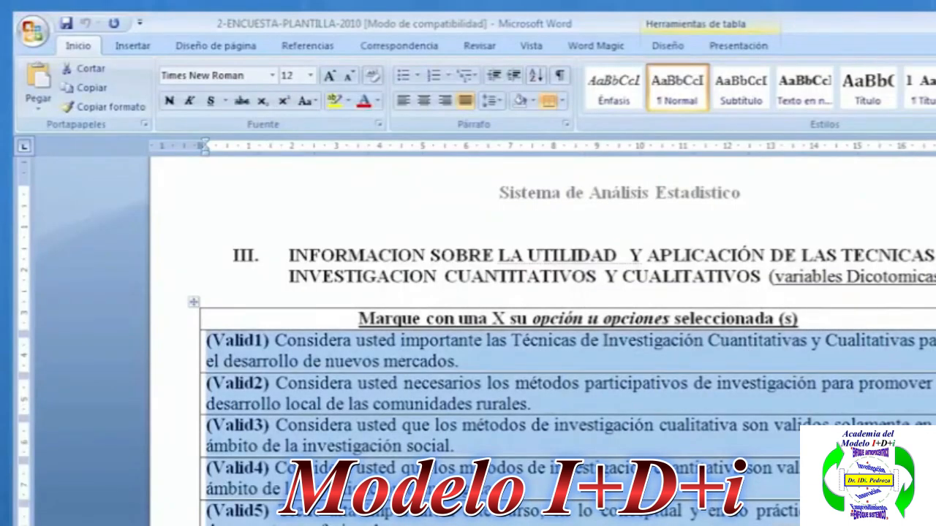
scroll(541, 329, down, 1)
click(570, 380)
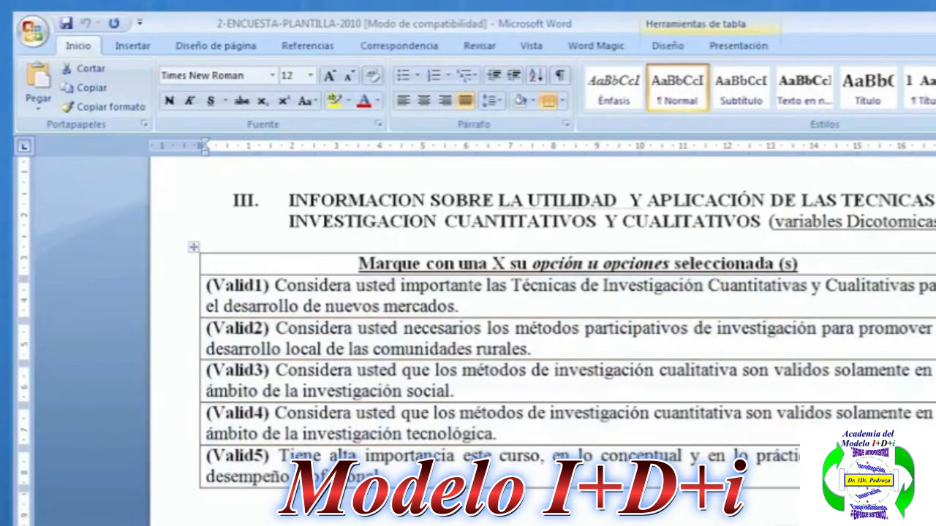
click(935, 345)
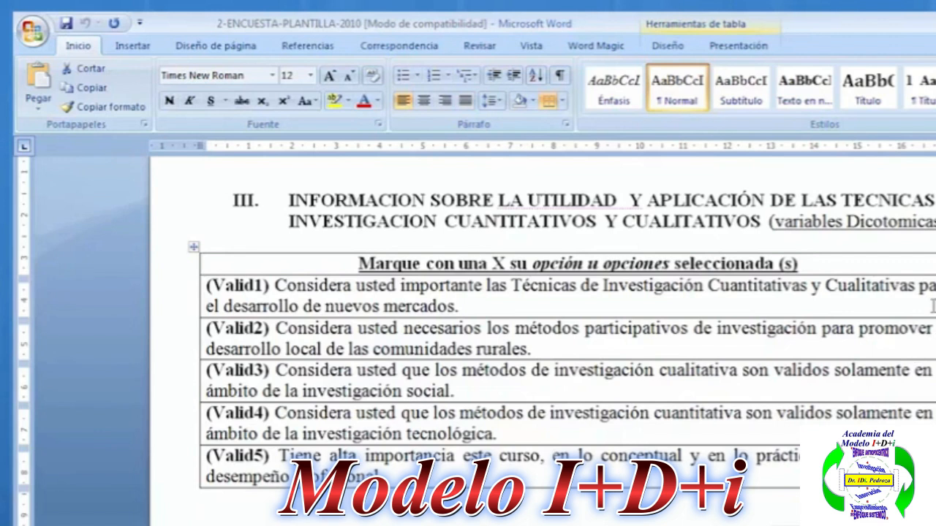
Return to SPSS and apply Dic1's value labels to Dic2 through Dic5 by copying.
key(alt+Tab)
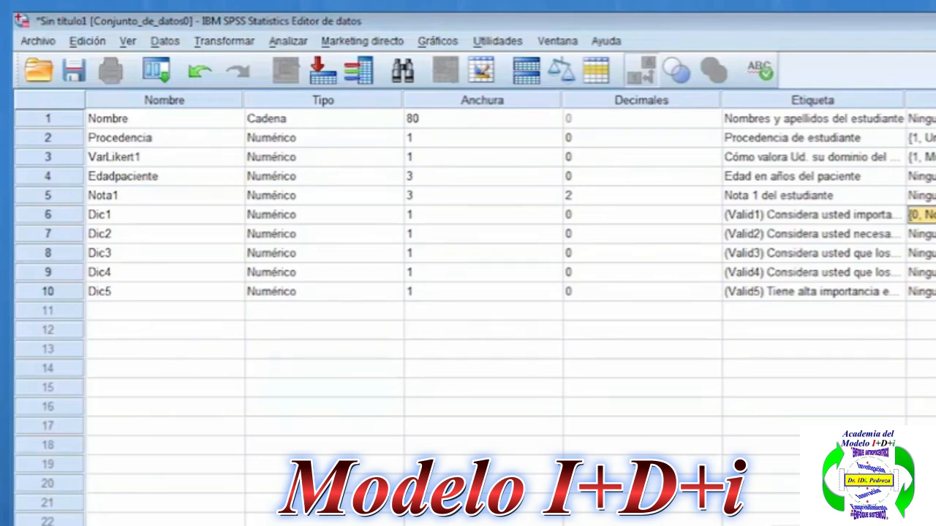
drag(923, 234, 923, 291)
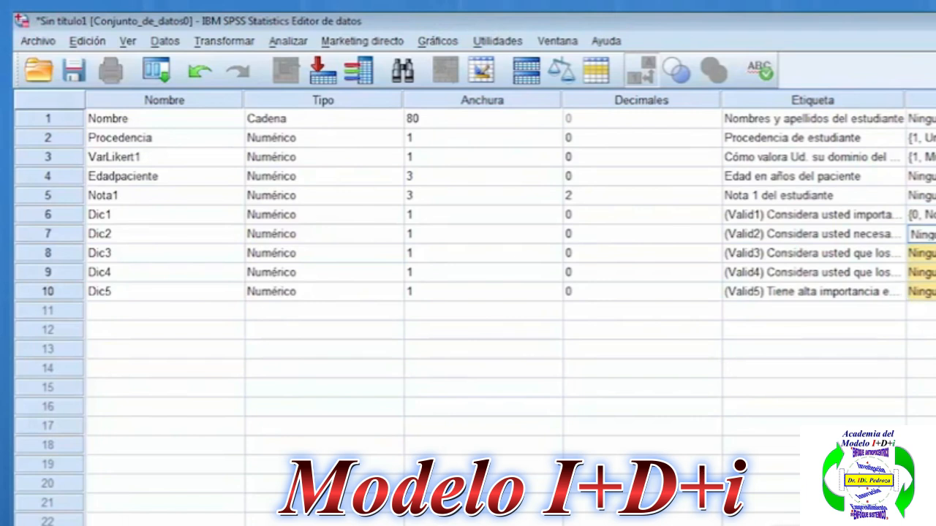
key(ctrl+v)
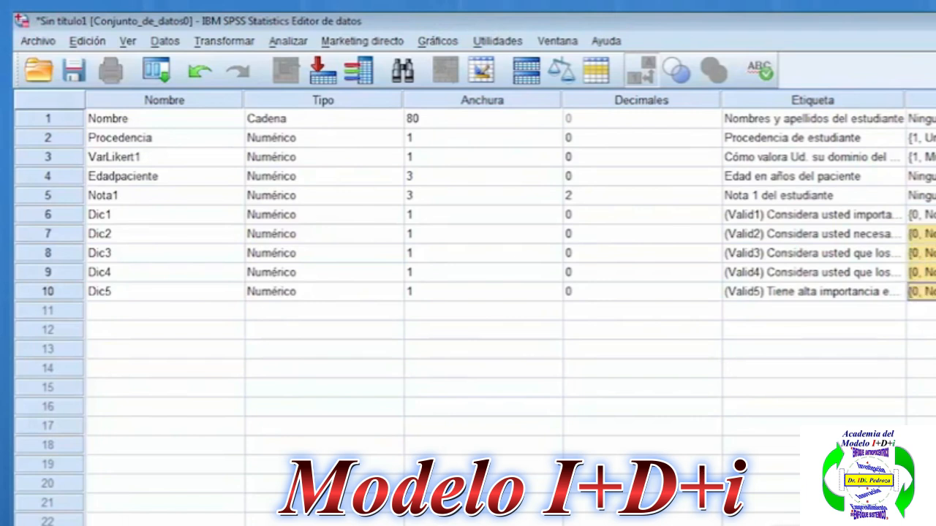
Check the value label definitions of Dic5, Dic3 and Dic1.
click(932, 292)
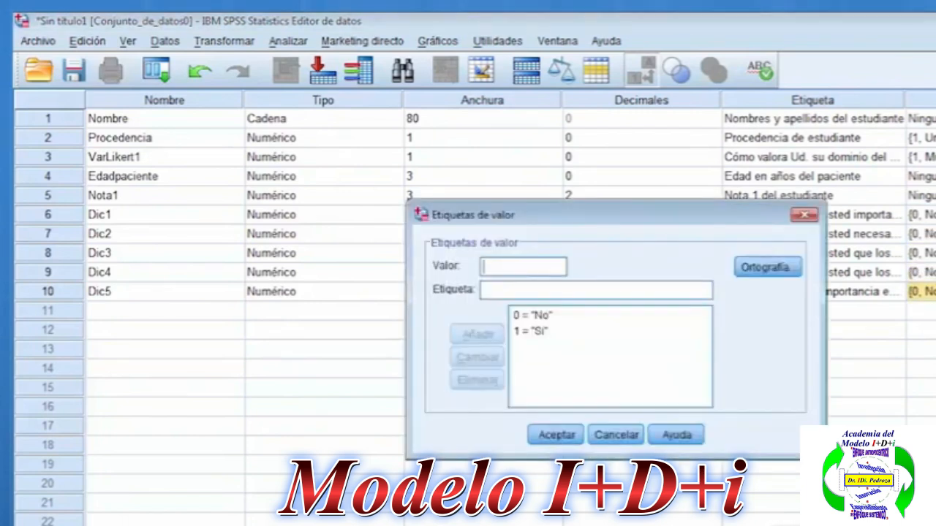
click(804, 215)
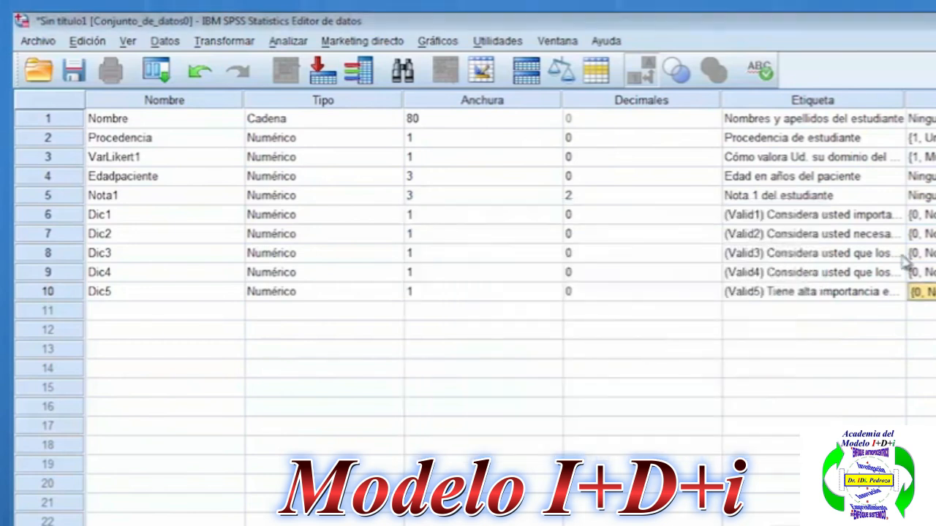
click(931, 253)
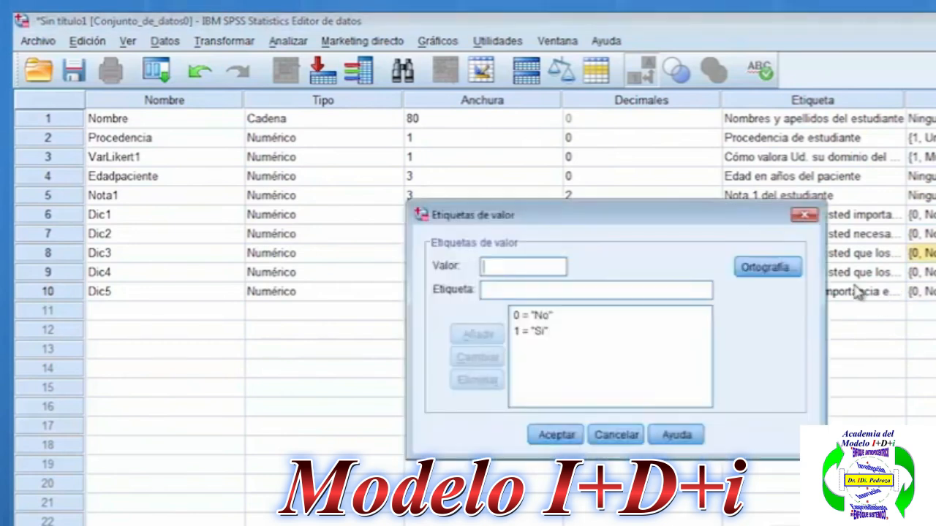
click(804, 215)
click(923, 215)
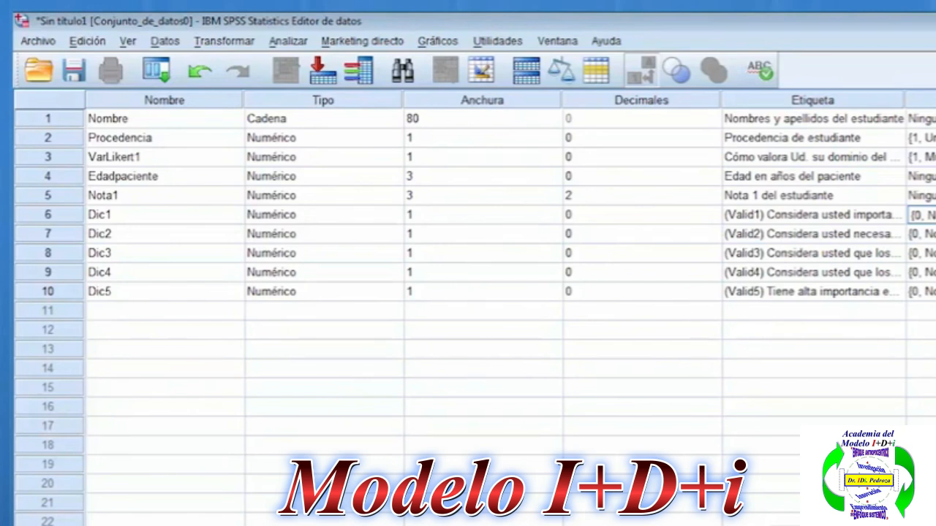
click(933, 215)
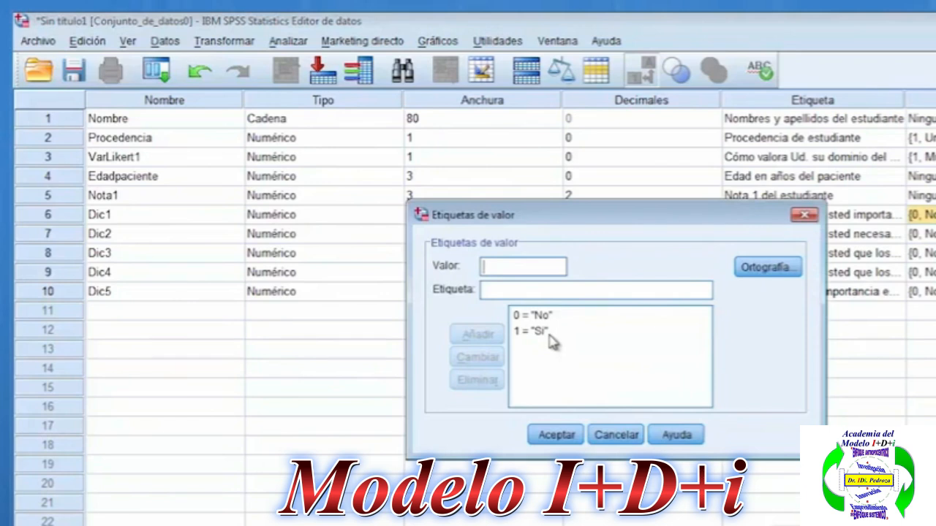
click(533, 319)
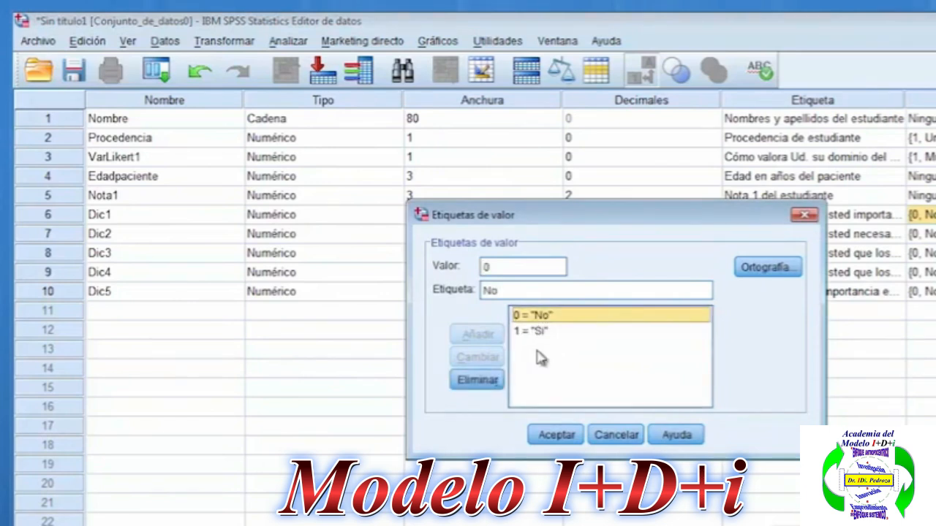
click(556, 434)
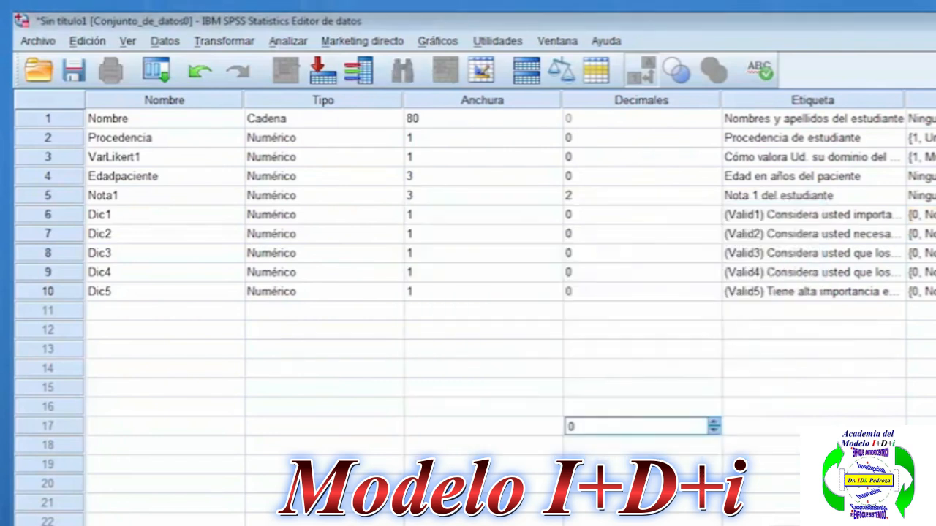
Define a missing-value range from 2 to 9 for the dichotomous variable, leaving the optional discrete value empty.
click(929, 291)
click(928, 291)
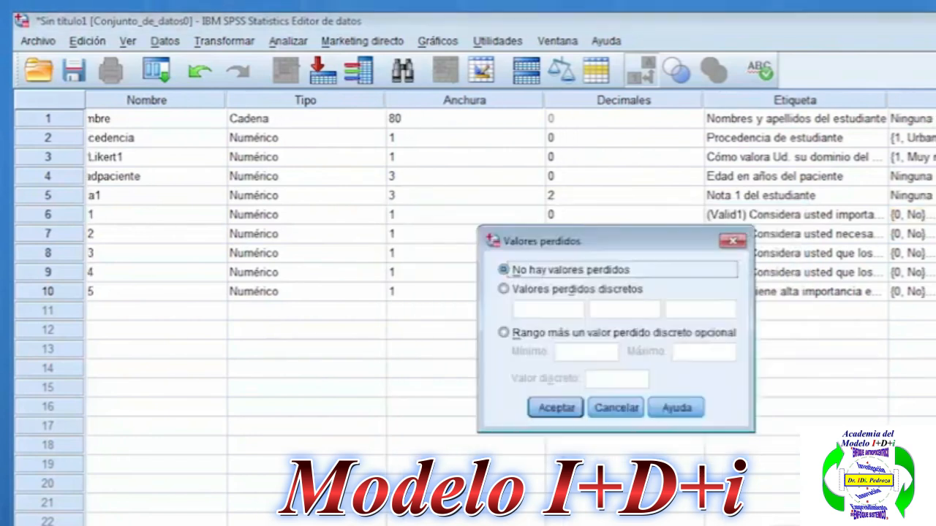
click(538, 335)
click(558, 350)
text(2)
click(702, 351)
text(9)
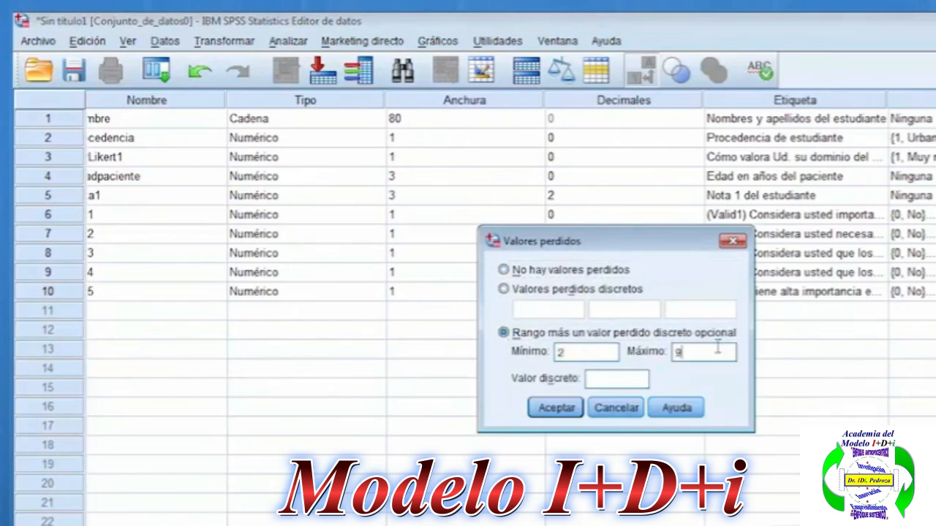
click(625, 385)
click(551, 411)
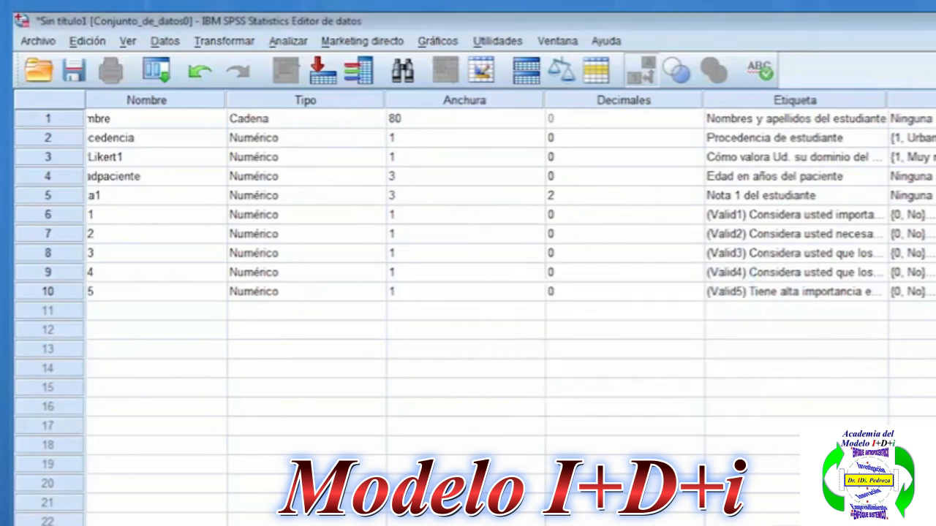
Review the value labels of Dic1 to Dic5 and the Etiqueta and Nombre columns of the variable definitions.
drag(922, 215, 923, 292)
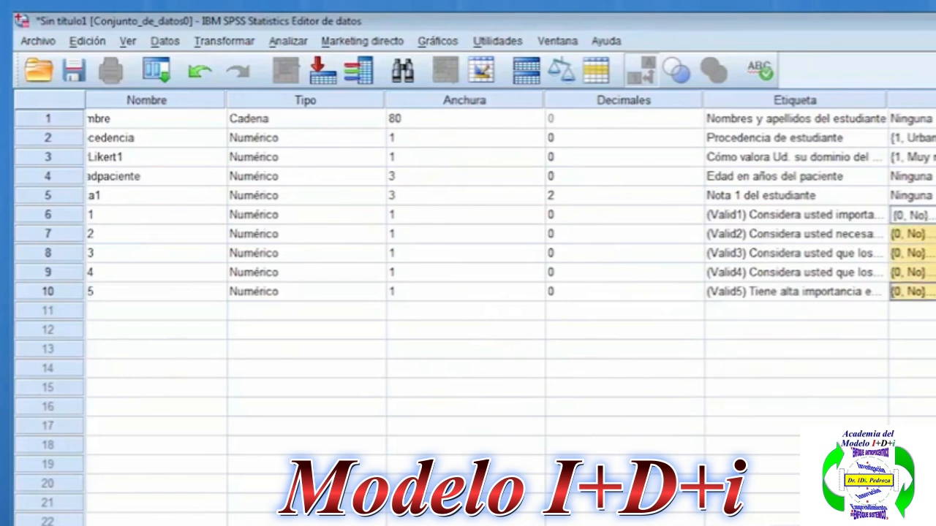
click(935, 215)
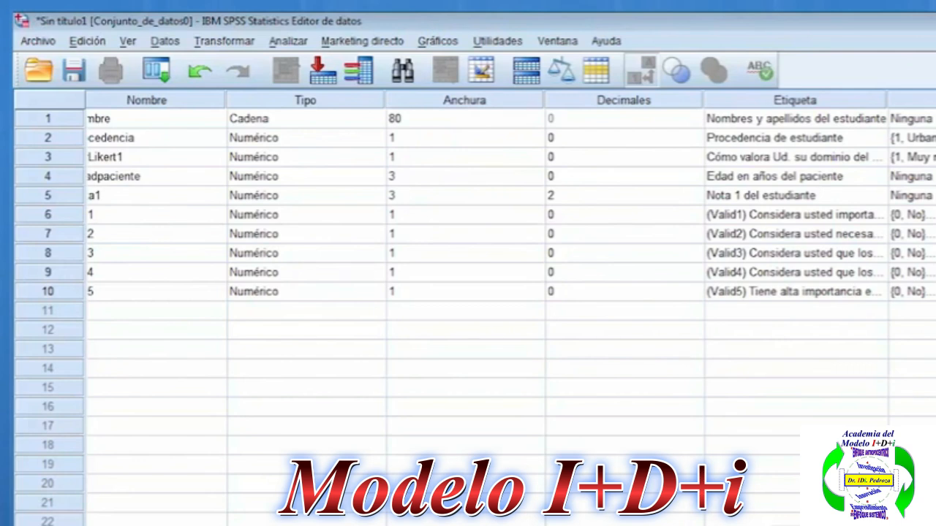
drag(921, 214, 922, 292)
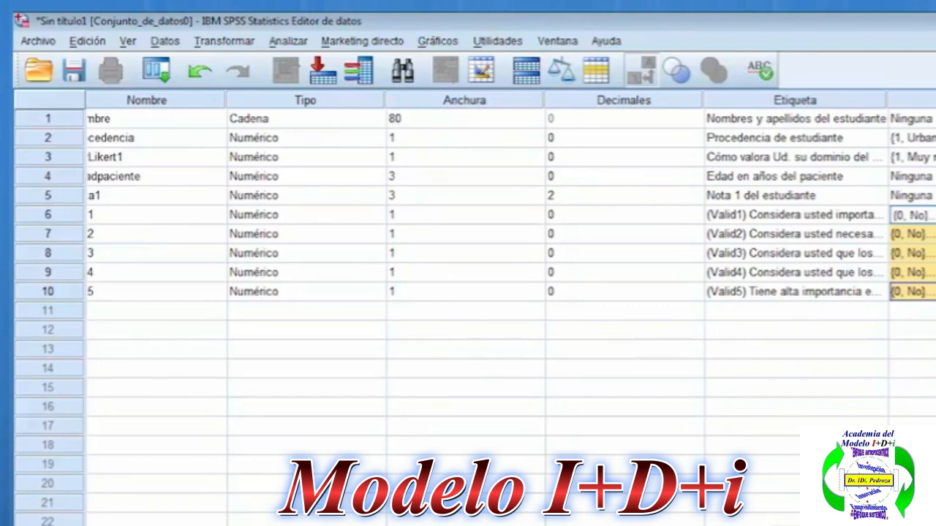
click(808, 106)
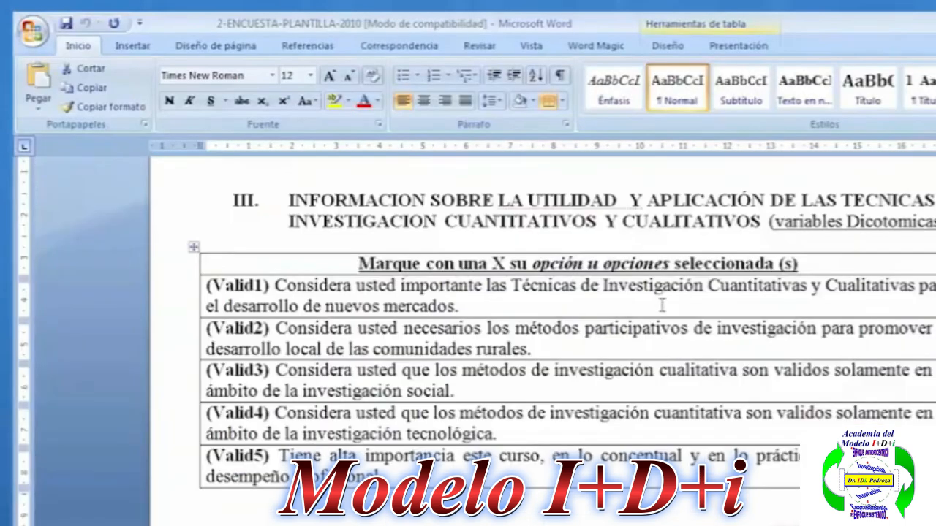
drag(663, 304, 659, 457)
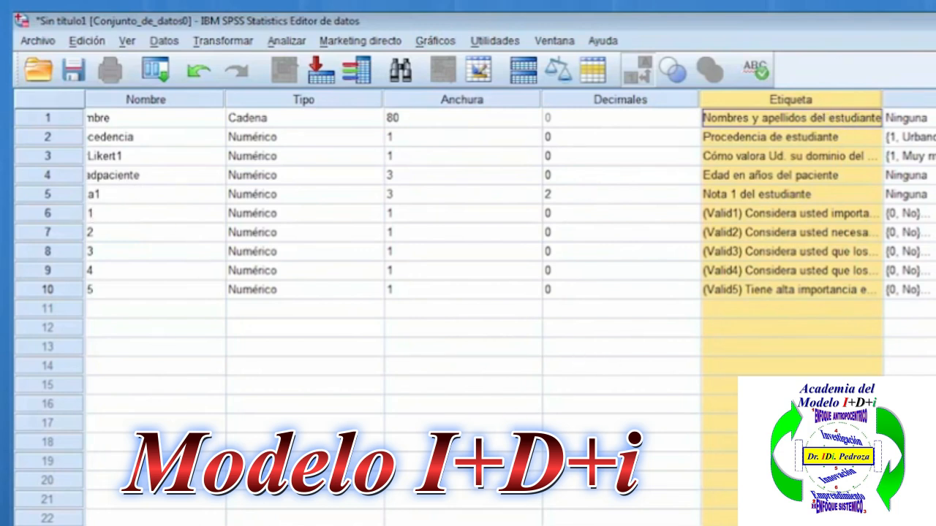
scroll(468, 307, left, 1)
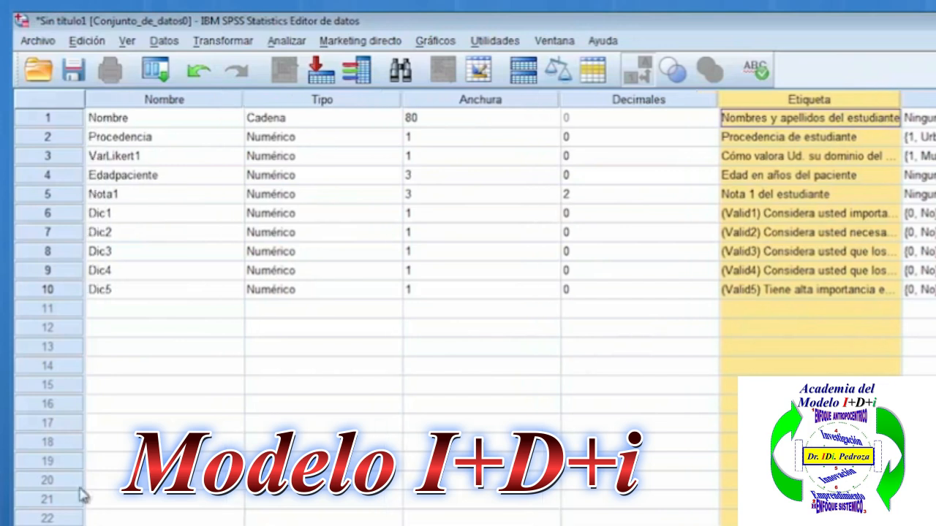
click(150, 104)
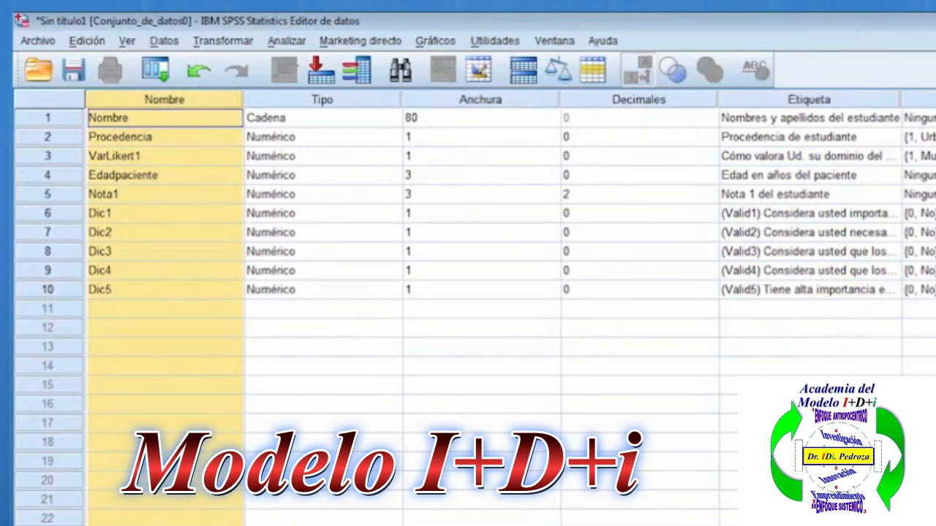
Switch to the data view and check the descriptive labels of the variables from Nombre through Dic5.
key(ctrl+t)
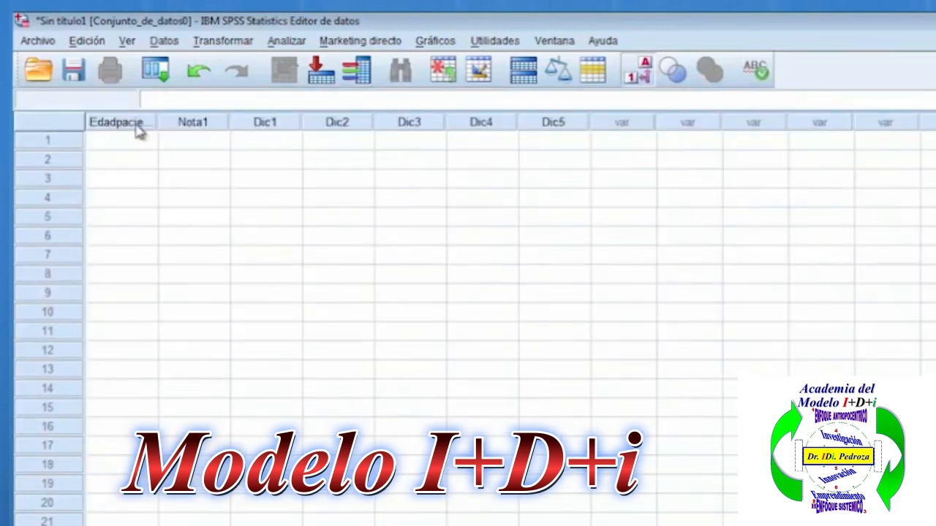
mouse_move(140, 132)
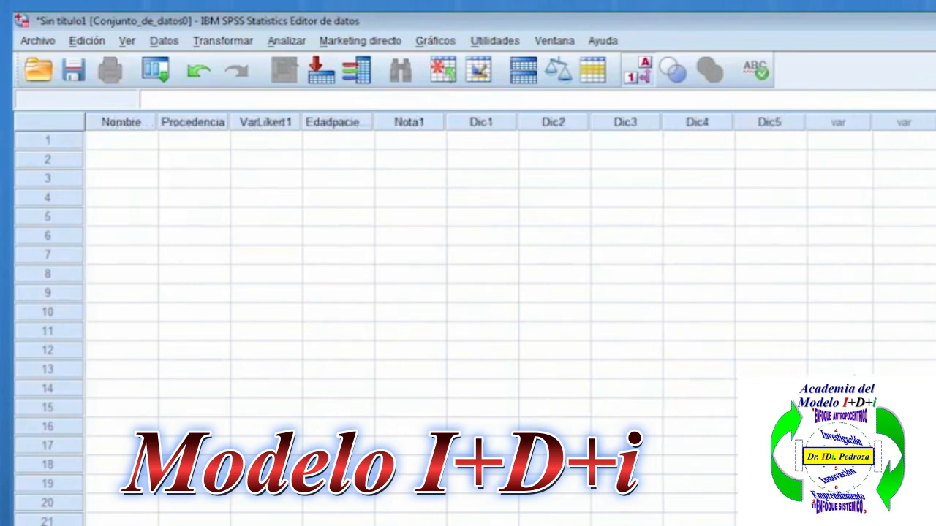
mouse_move(130, 124)
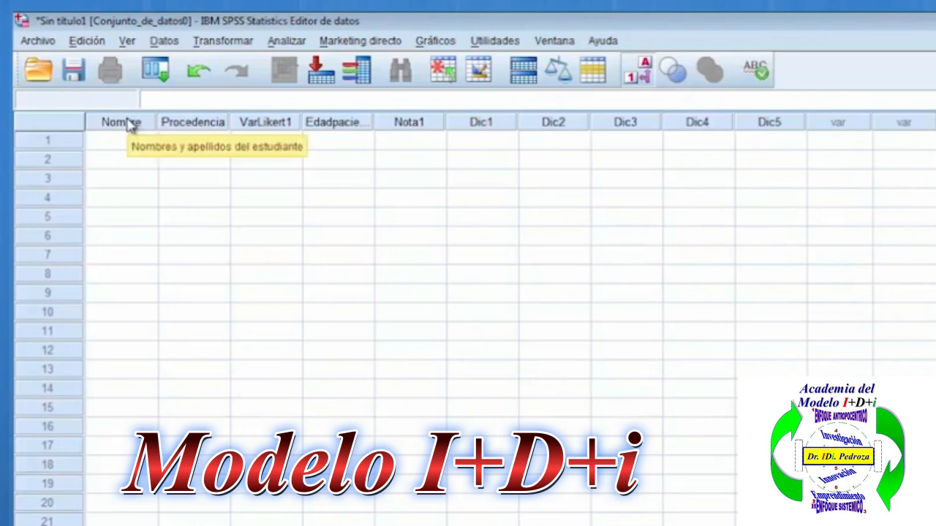
mouse_move(185, 128)
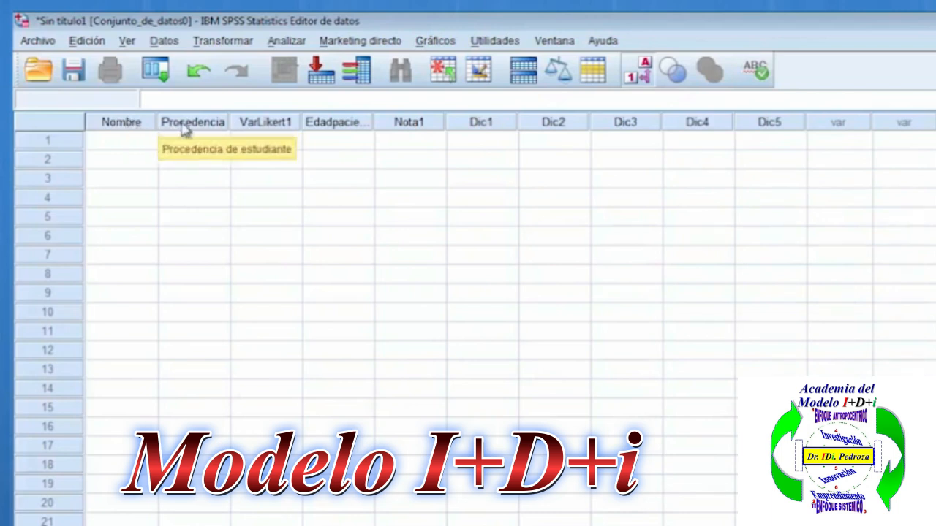
mouse_move(264, 127)
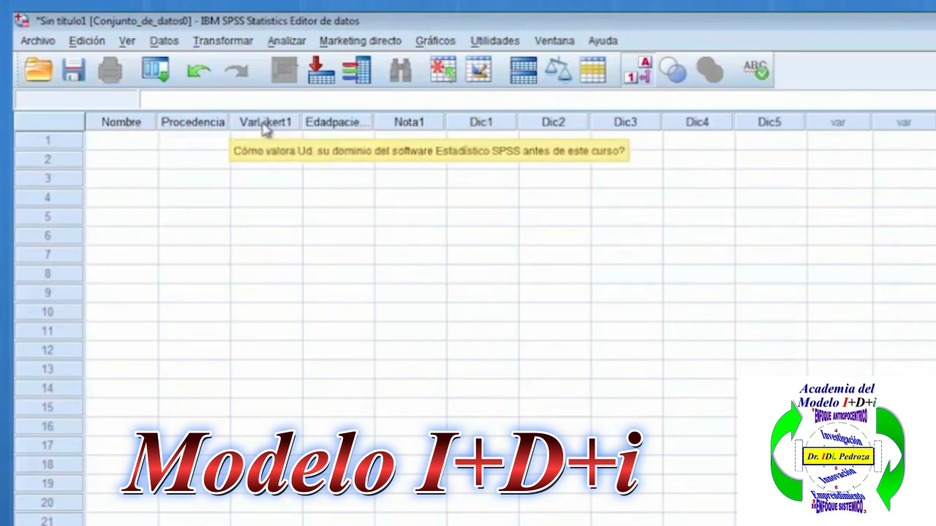
mouse_move(319, 127)
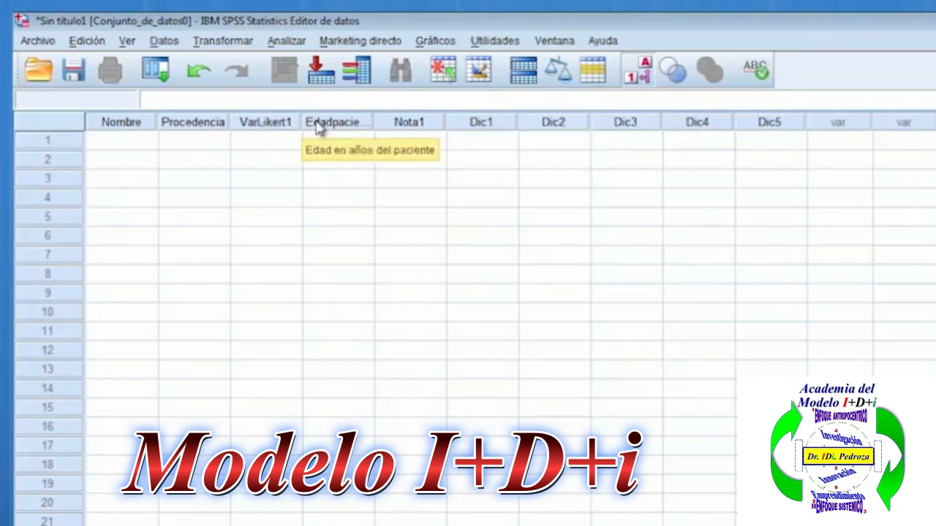
mouse_move(402, 128)
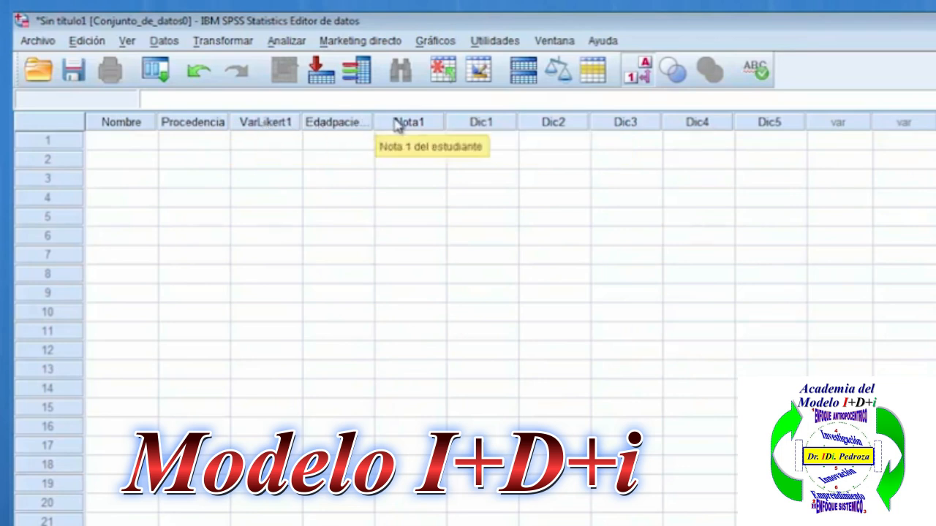
mouse_move(473, 131)
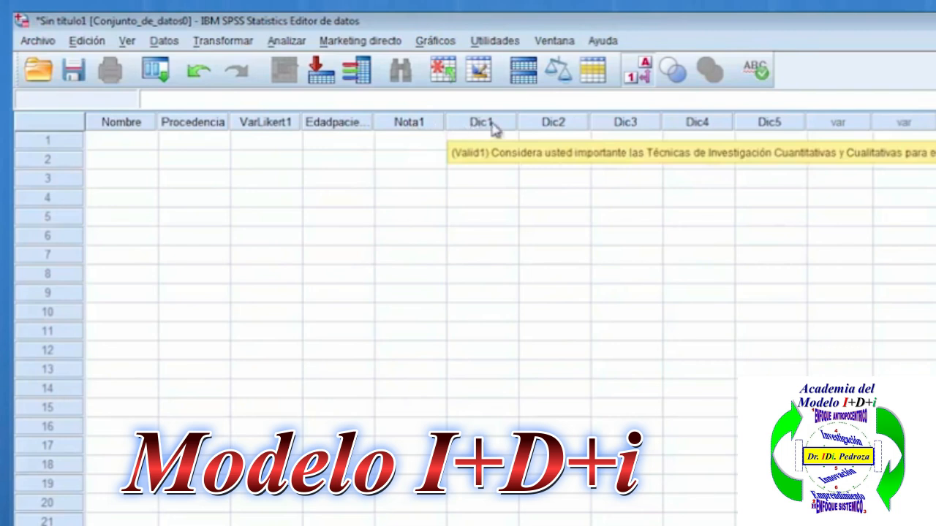
mouse_move(547, 127)
mouse_move(624, 125)
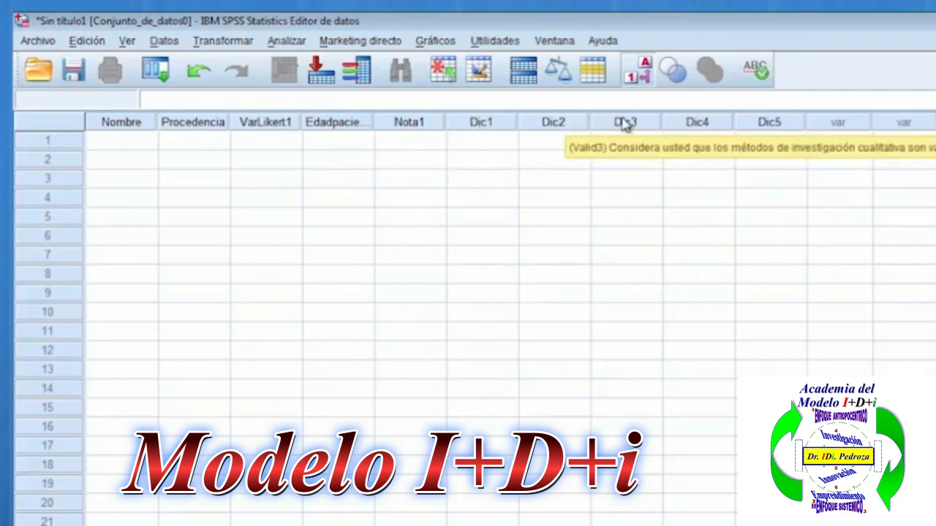
mouse_move(769, 125)
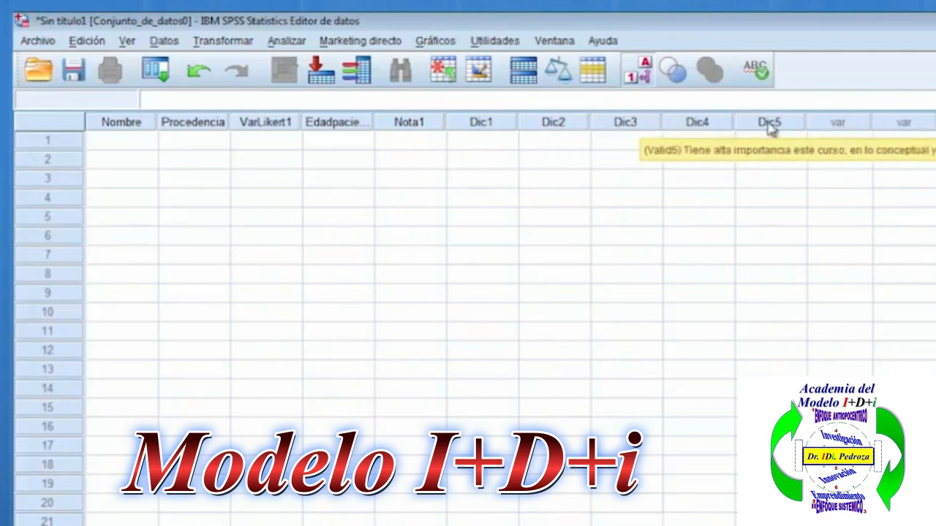
Open the Nombre cell of the first case for data entry.
double_click(129, 144)
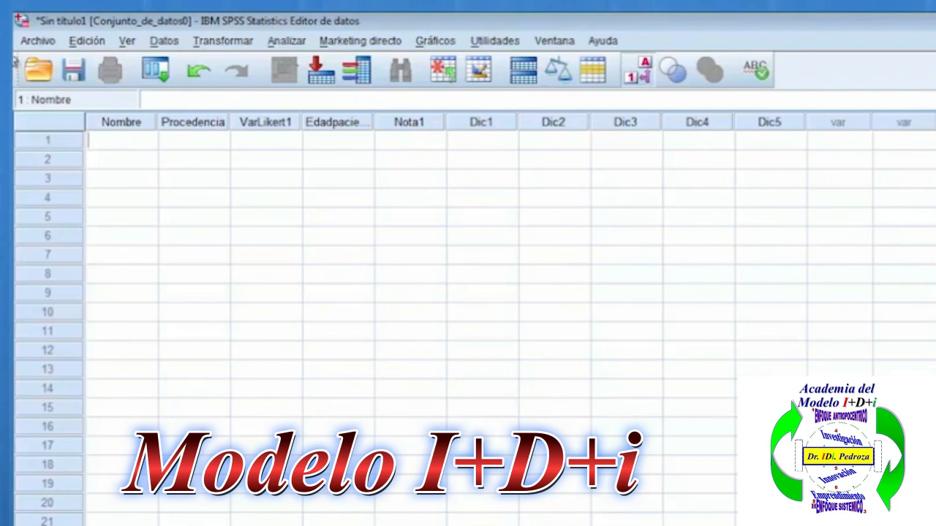
click(293, 525)
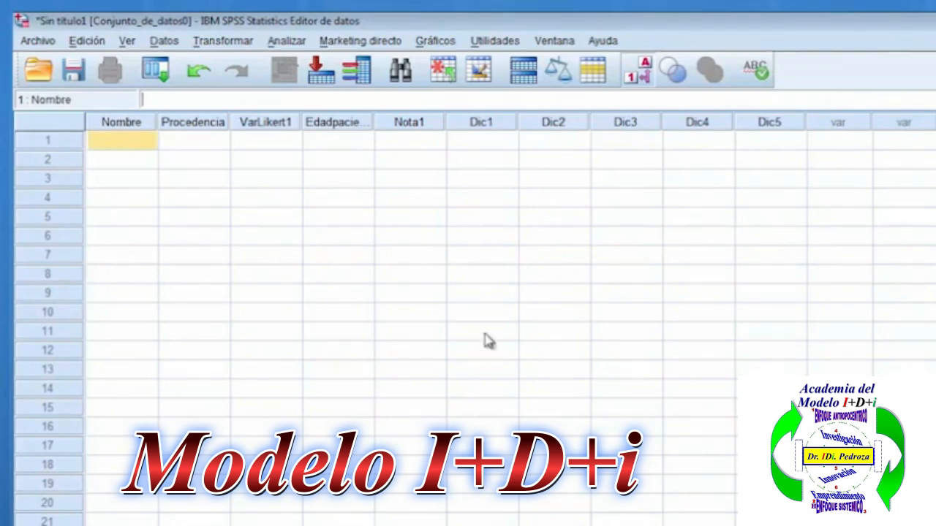